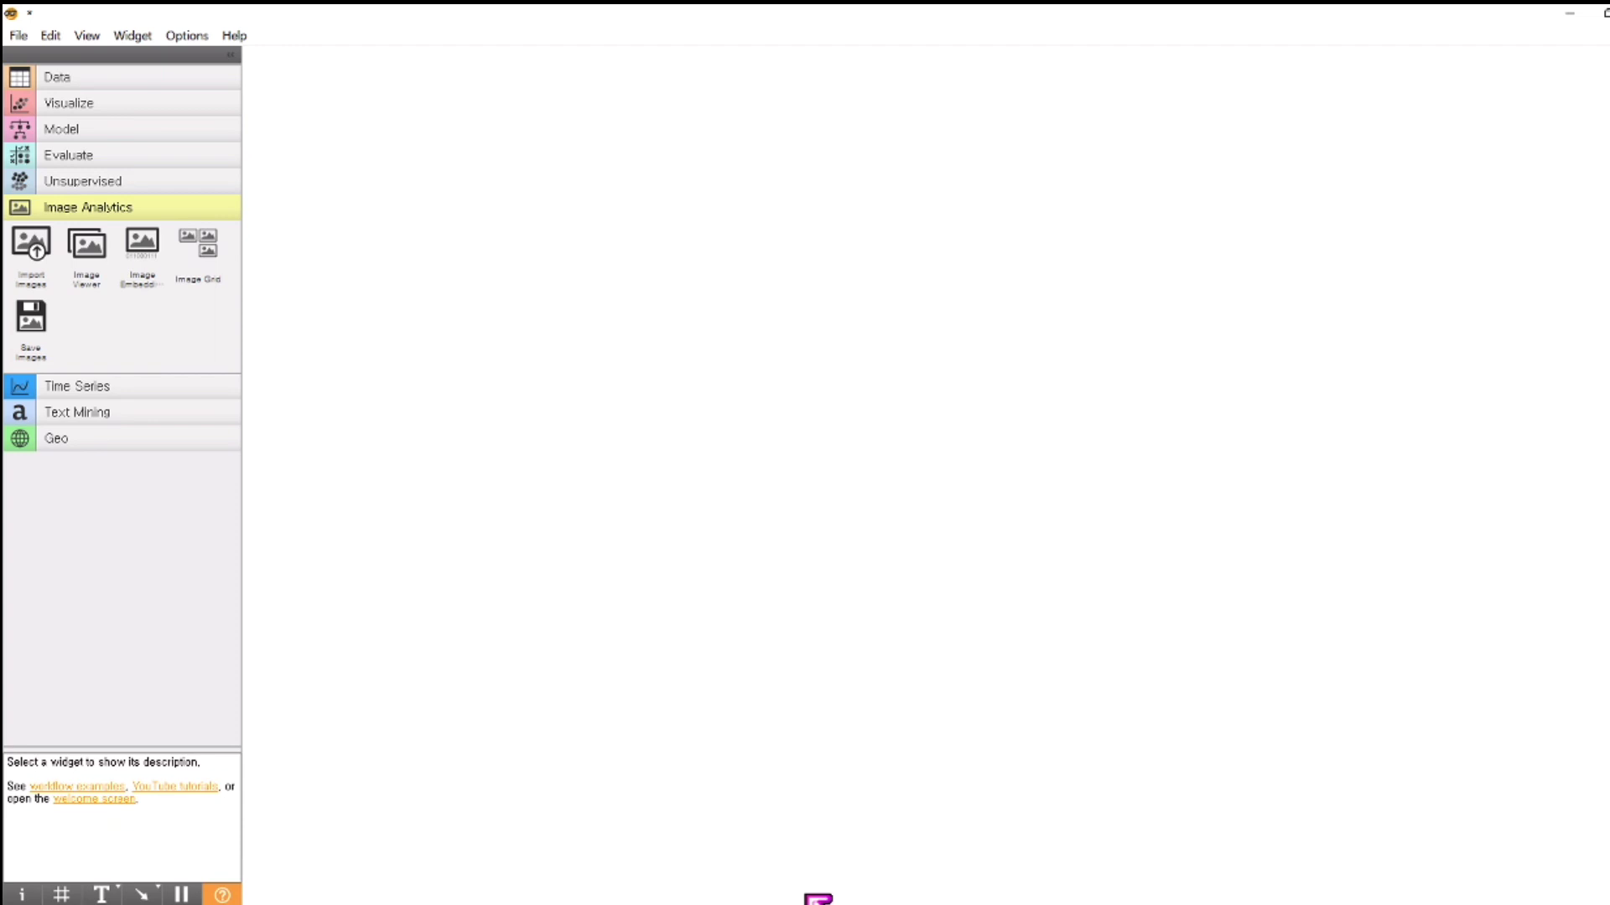
Step: Add an Import Images widget to the empty workflow, remove the duplicate copy, and move the remaining widget higher on the canvas
{"action": "left_click", "coordinate": [27, 260]}
{"action": "left_click", "coordinate": [26, 260]}
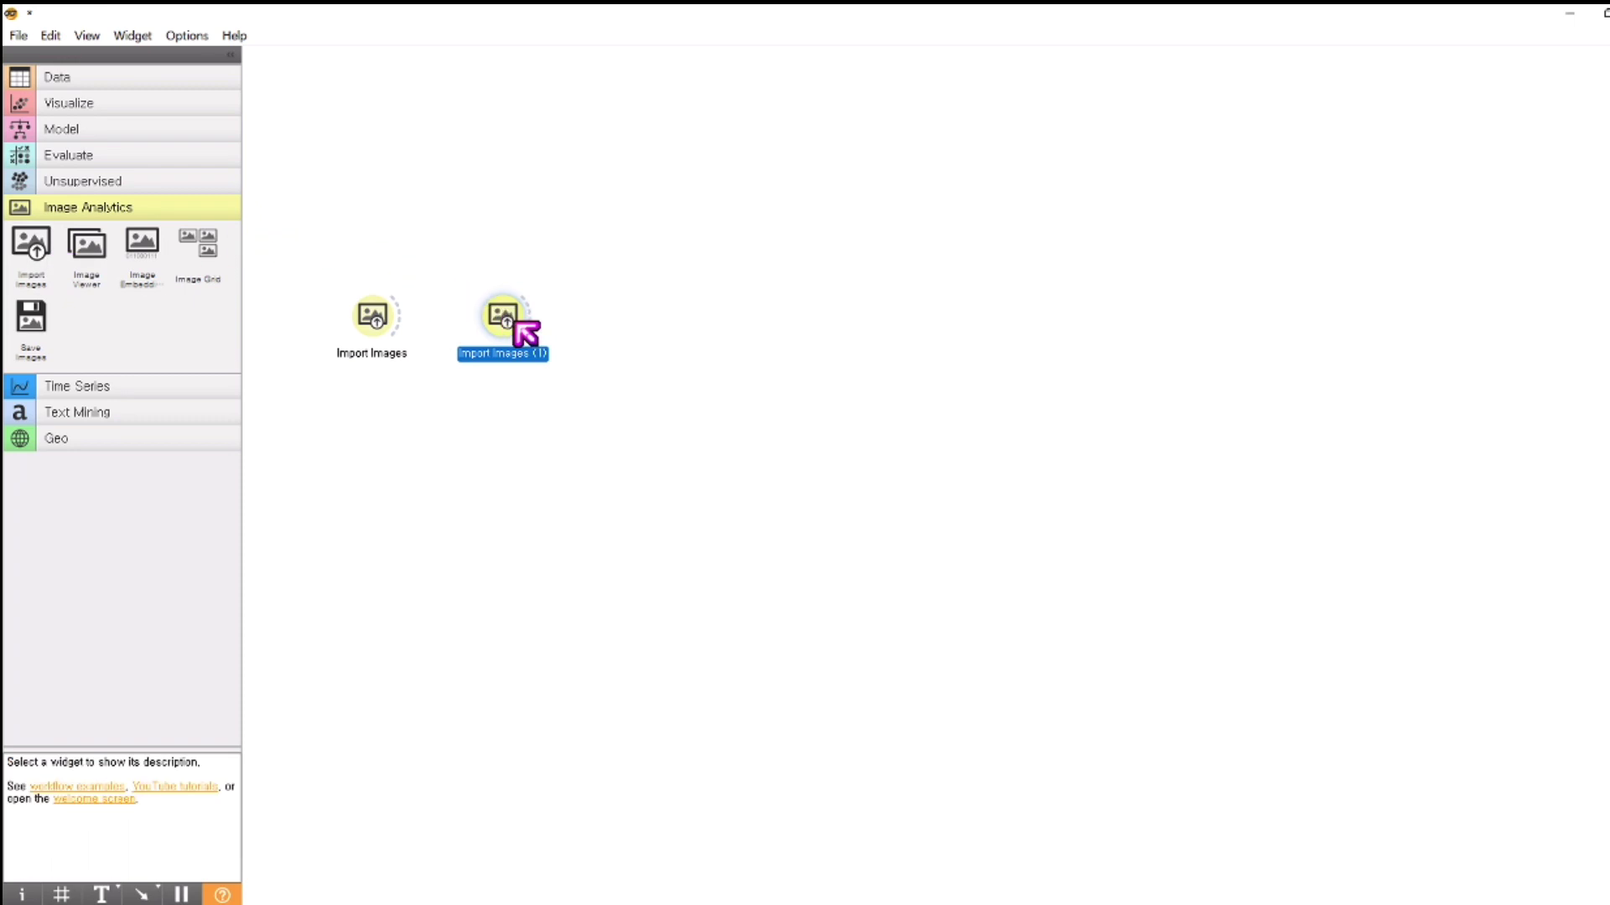
{"action": "key", "text": "Delete"}
{"action": "left_click", "coordinate": [375, 318]}
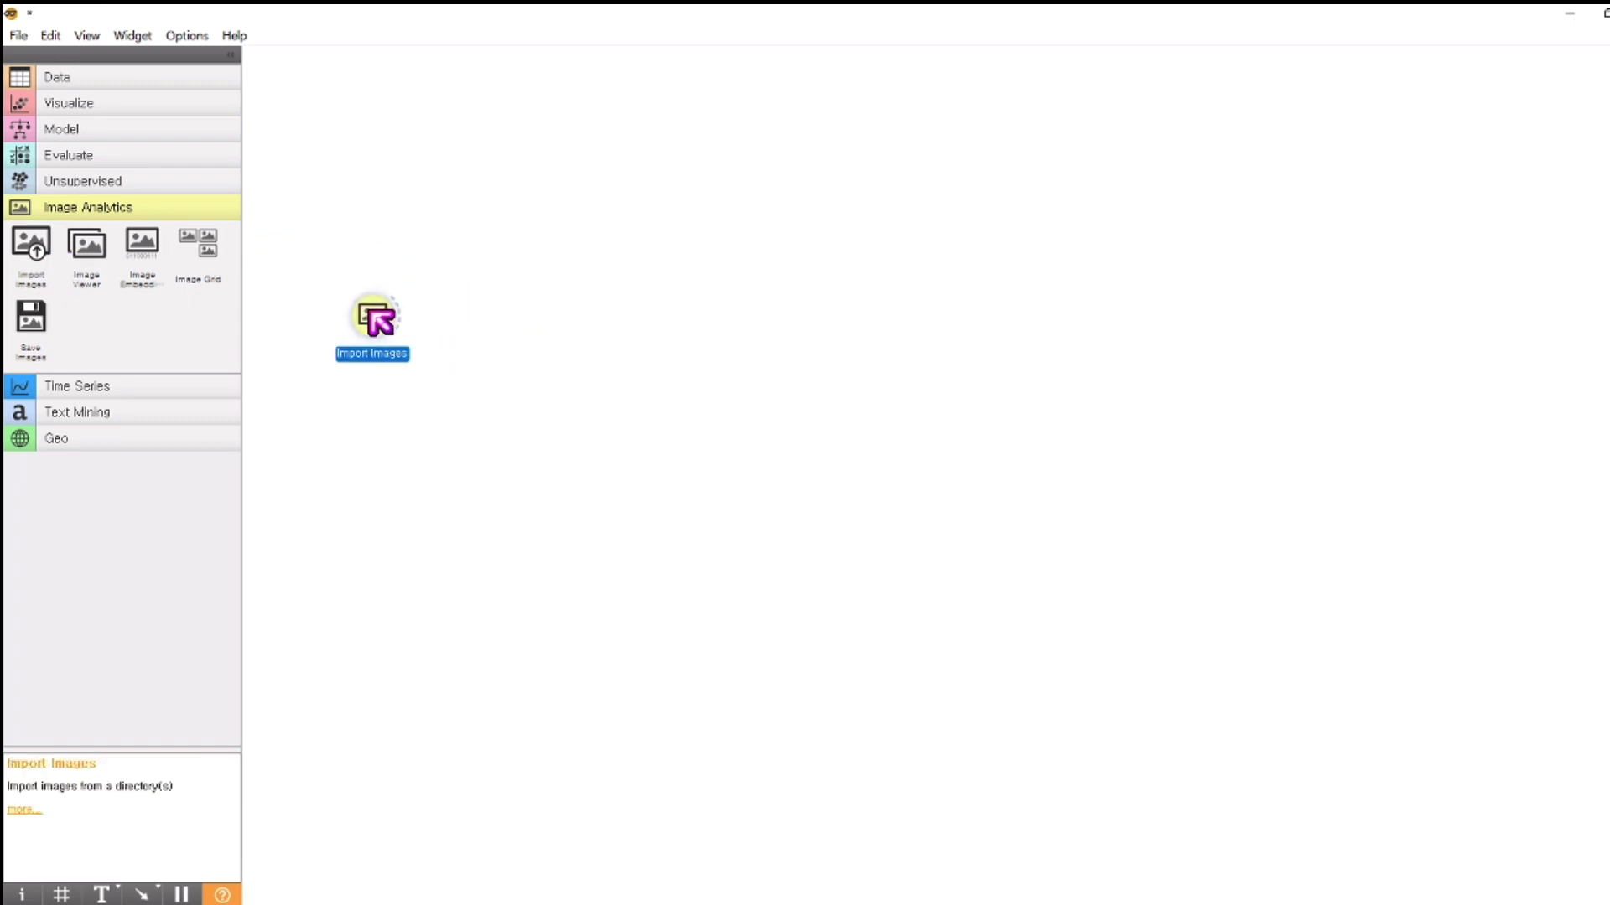
{"action": "left_click_drag", "start_coordinate": [375, 318], "coordinate": [361, 221]}
Step: Load the 공부(학습) folder from Orange3 > 암진단 as the Import Images source directory
{"action": "double_click", "coordinate": [361, 223]}
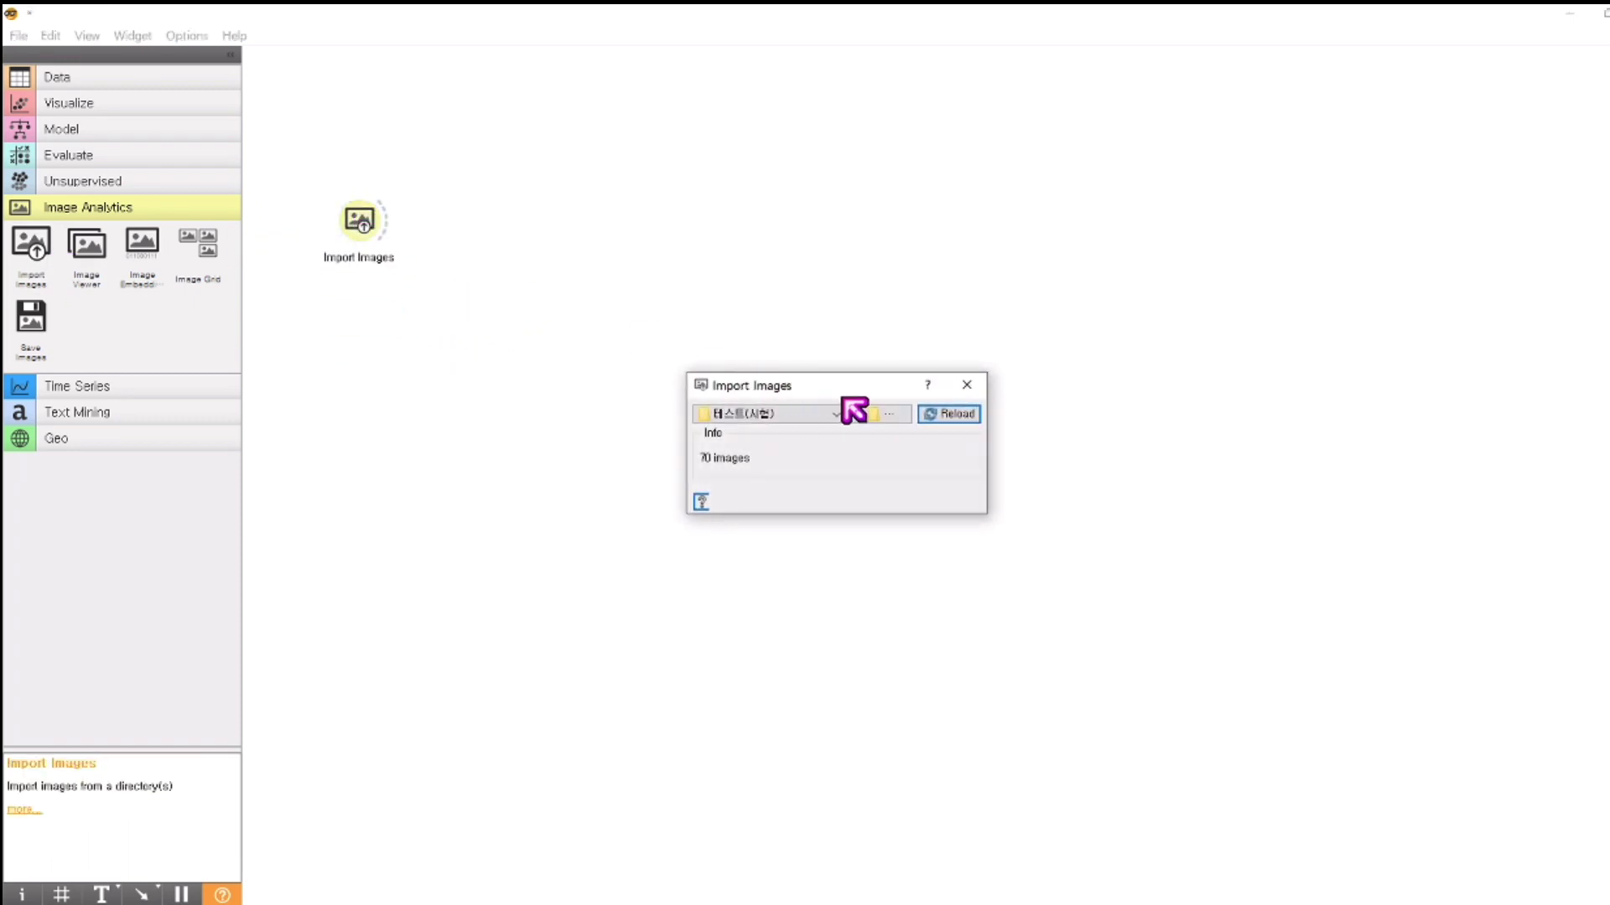
{"action": "left_click", "coordinate": [887, 413]}
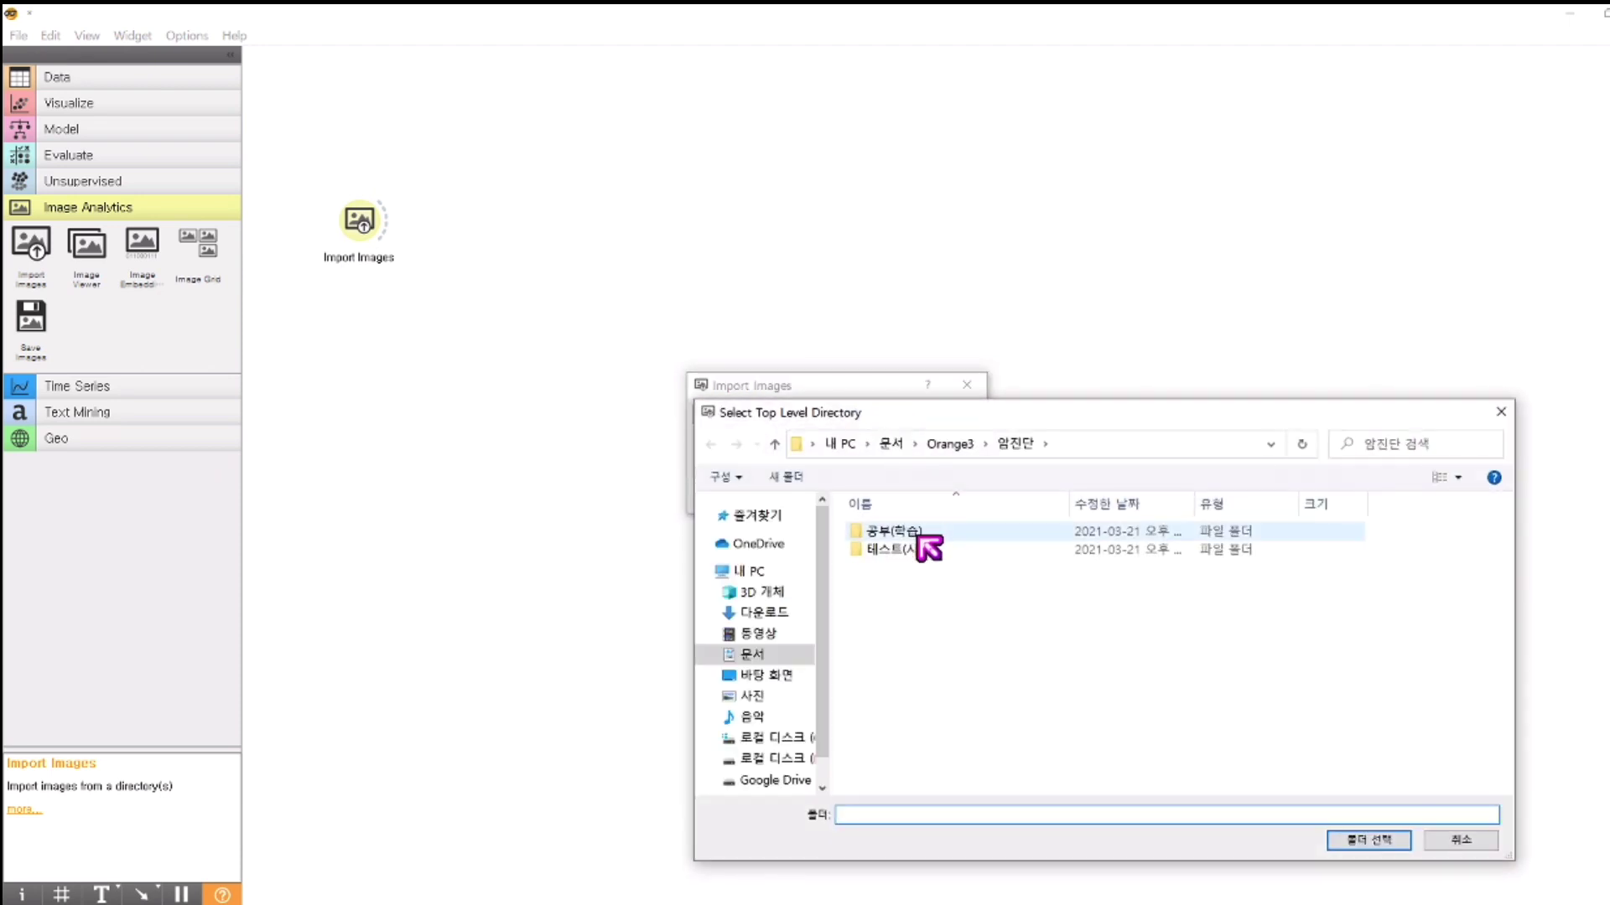
{"action": "left_click", "coordinate": [928, 550]}
{"action": "left_click", "coordinate": [1375, 843]}
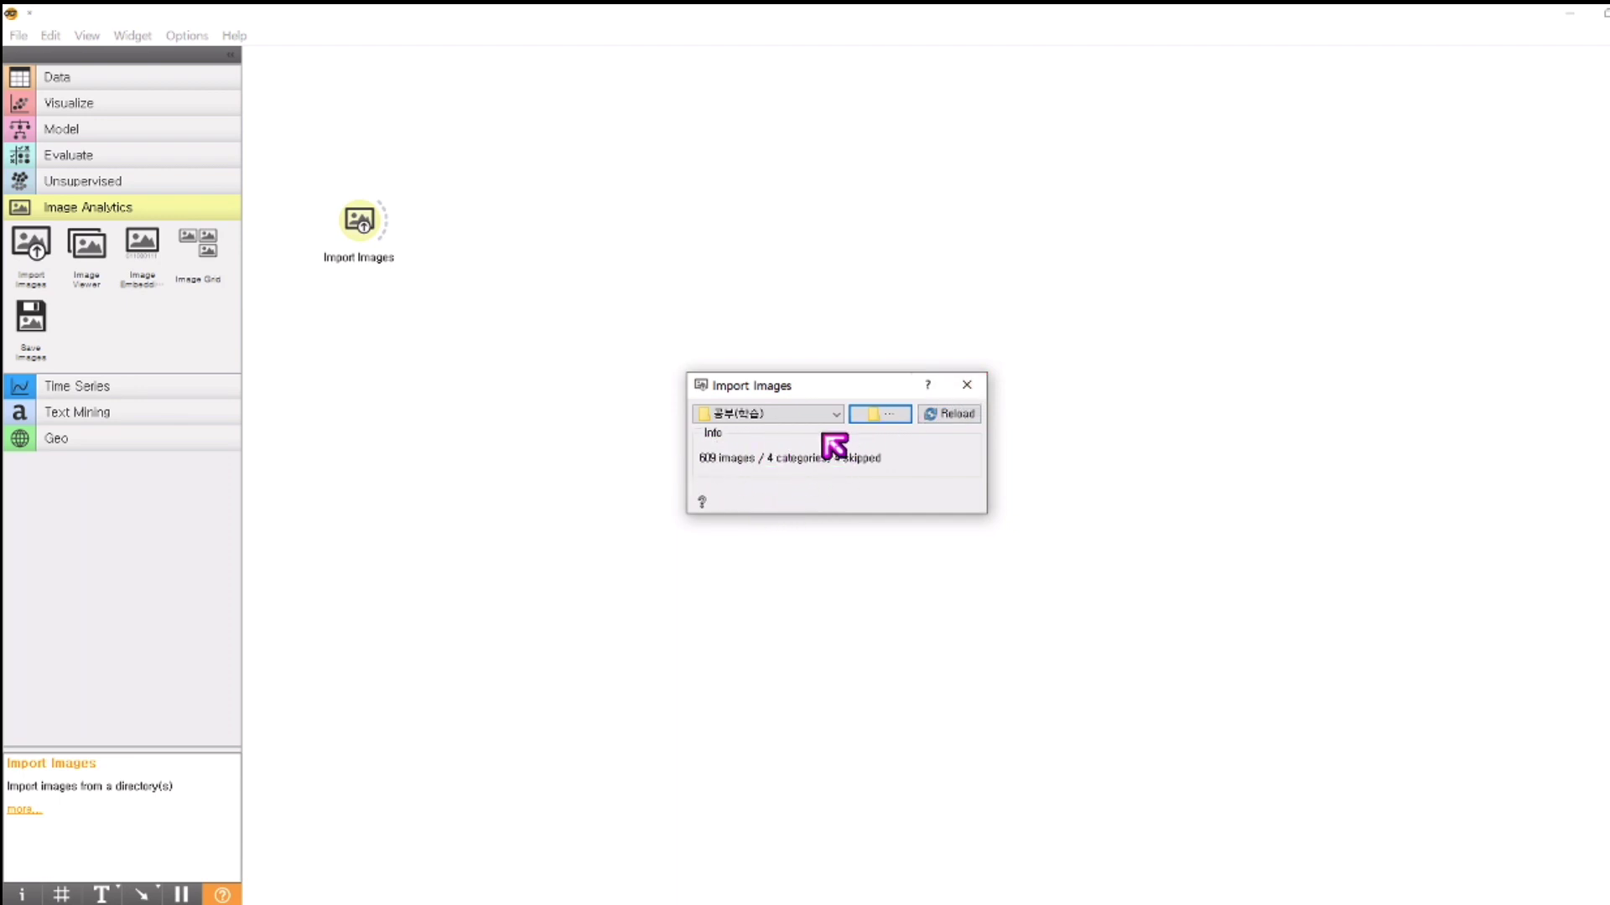
{"action": "left_click", "coordinate": [967, 386]}
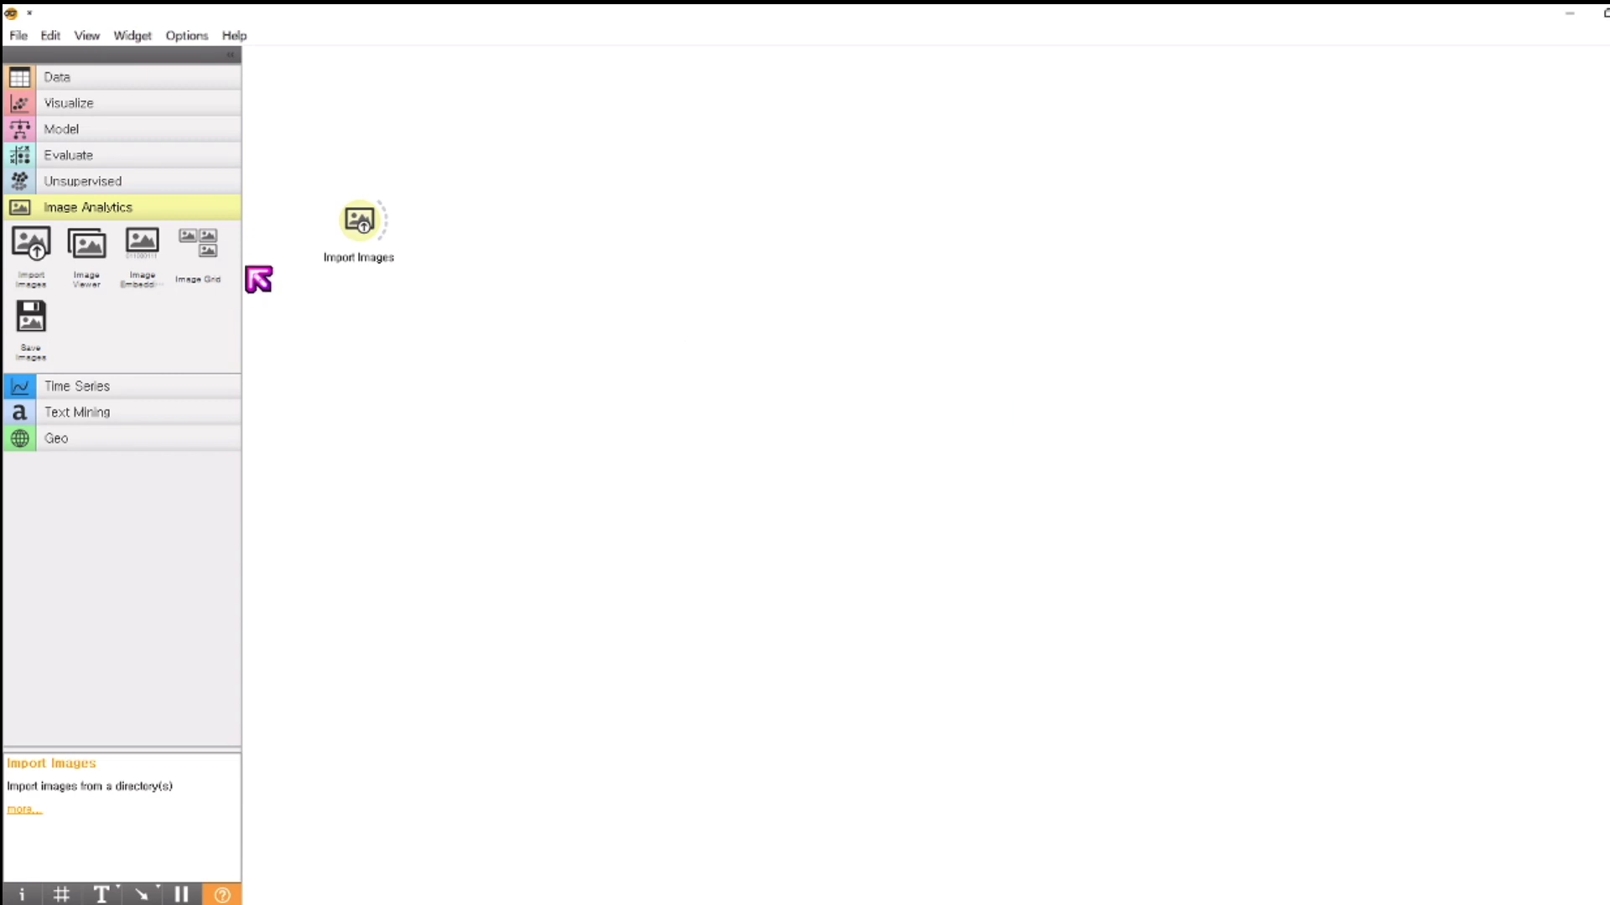
Step: Add an Image Viewer widget linked to the output of Import Images
{"action": "left_click_drag", "start_coordinate": [387, 218], "coordinate": [453, 220]}
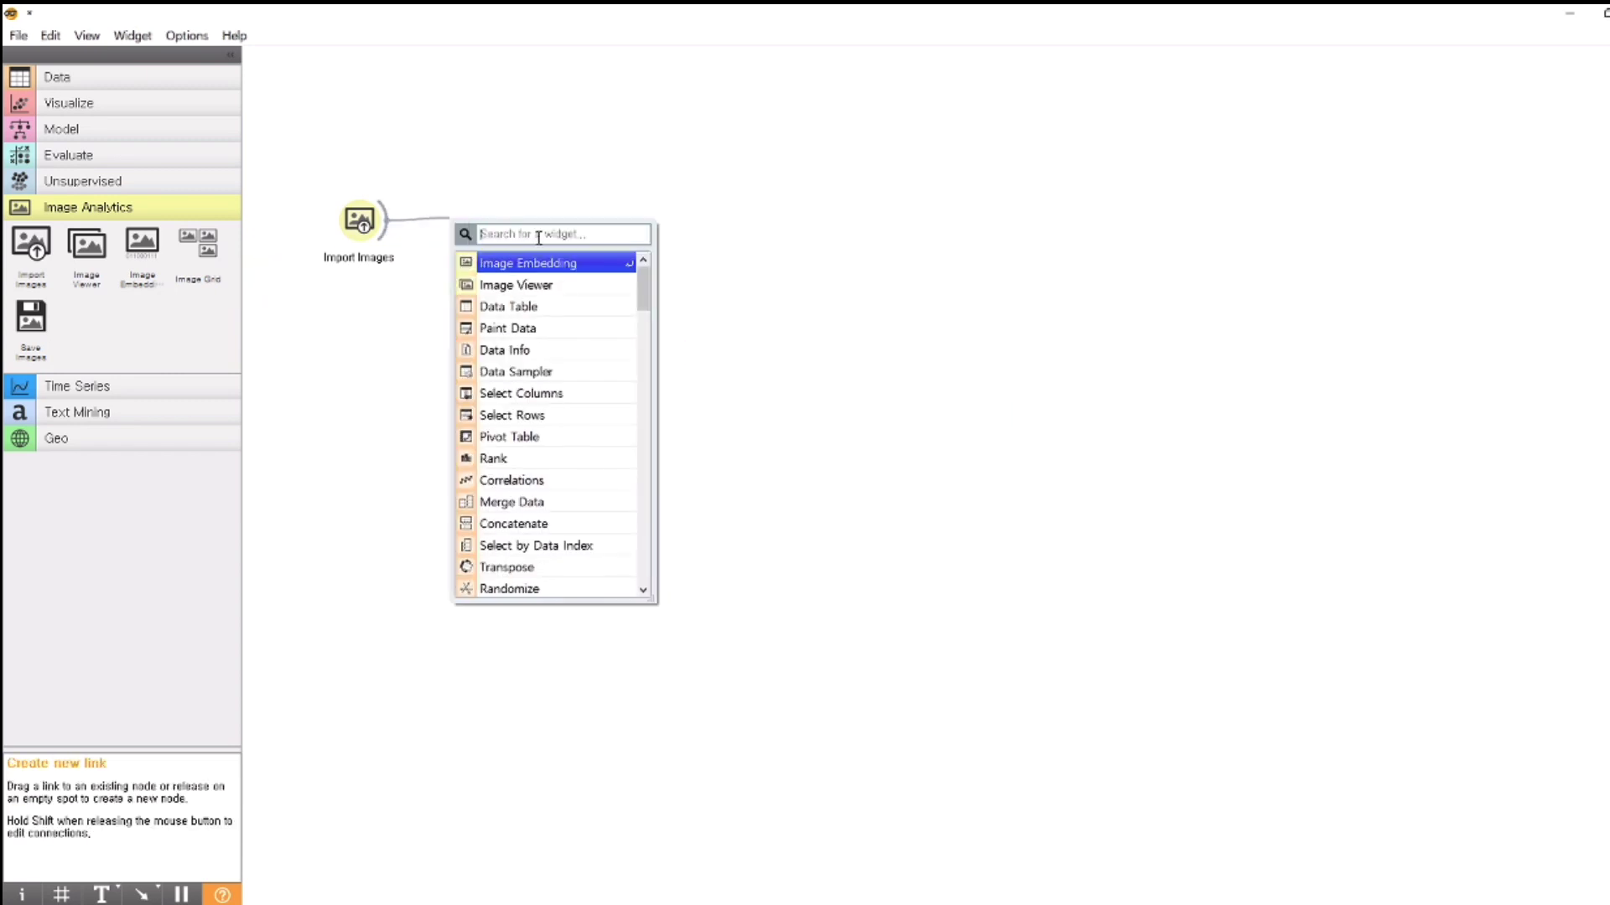
{"action": "left_click", "coordinate": [556, 287]}
{"action": "right_click", "coordinate": [539, 284]}
{"action": "left_click", "coordinate": [478, 225]}
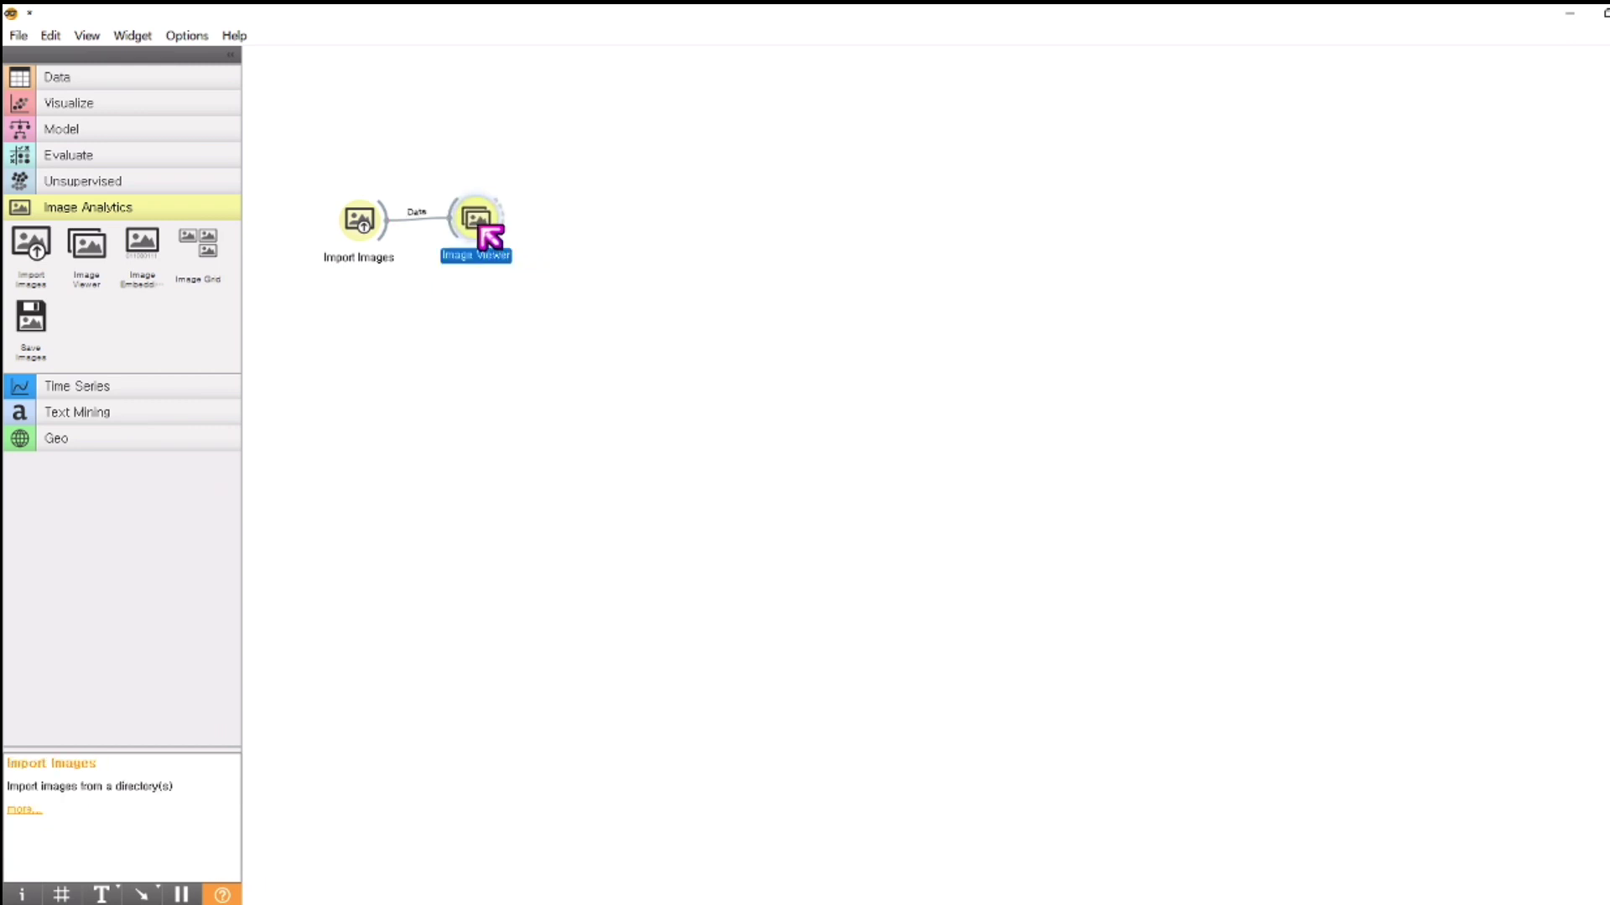
Step: Examine the imported CT scan images and their category titles in the Image Viewer
{"action": "double_click", "coordinate": [480, 227]}
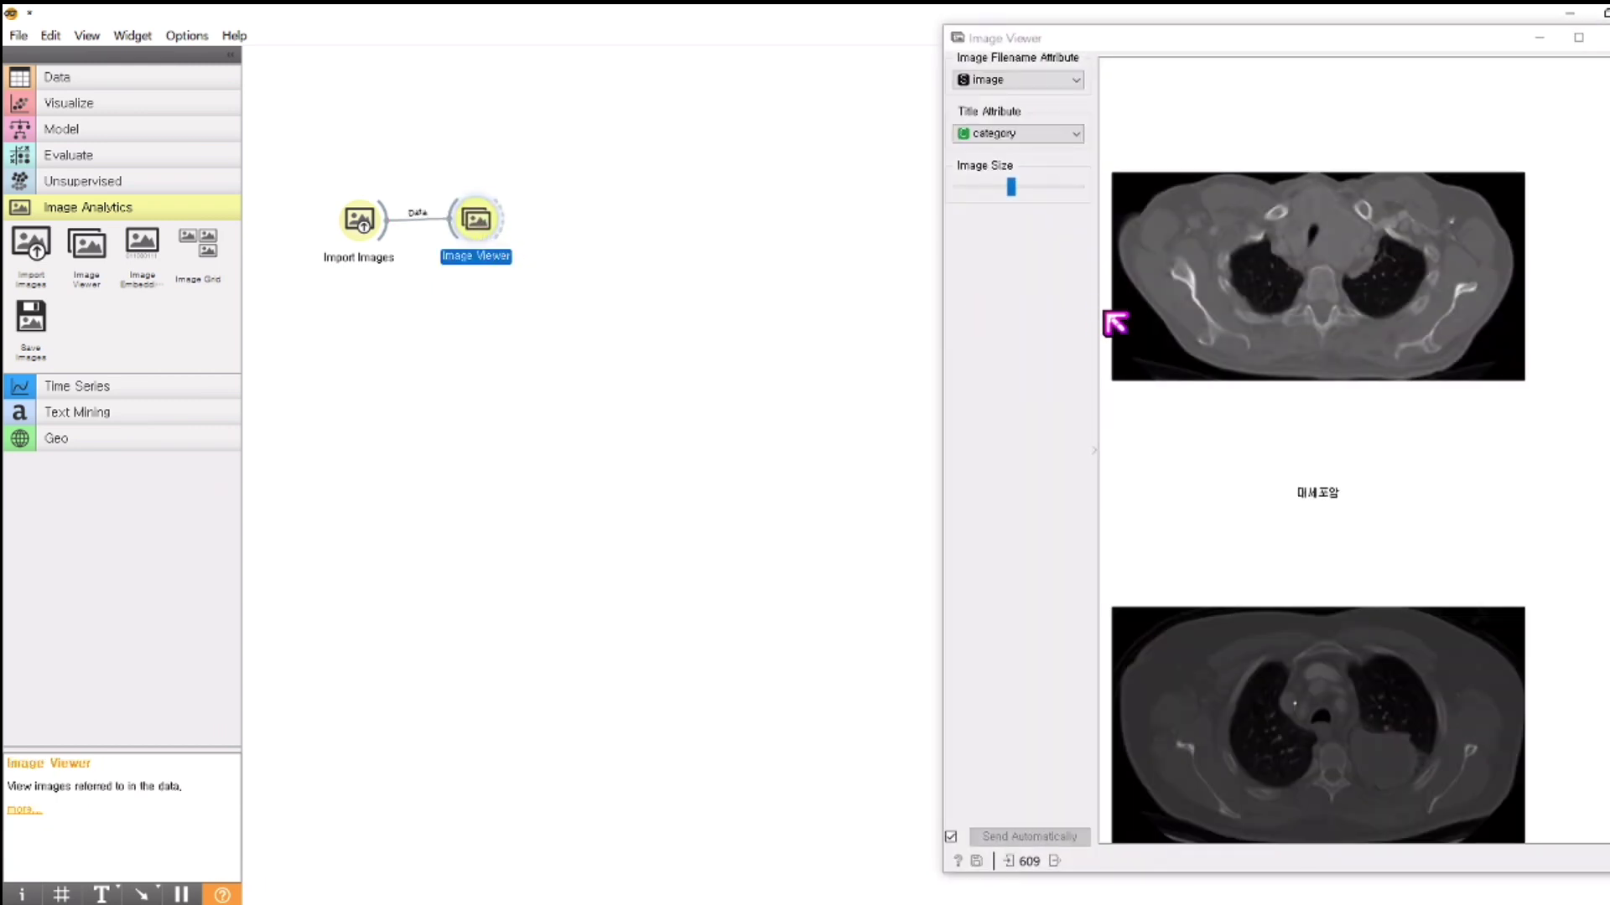
{"action": "scroll", "coordinate": [1523, 438], "scroll_direction": "down", "scroll_amount": 10}
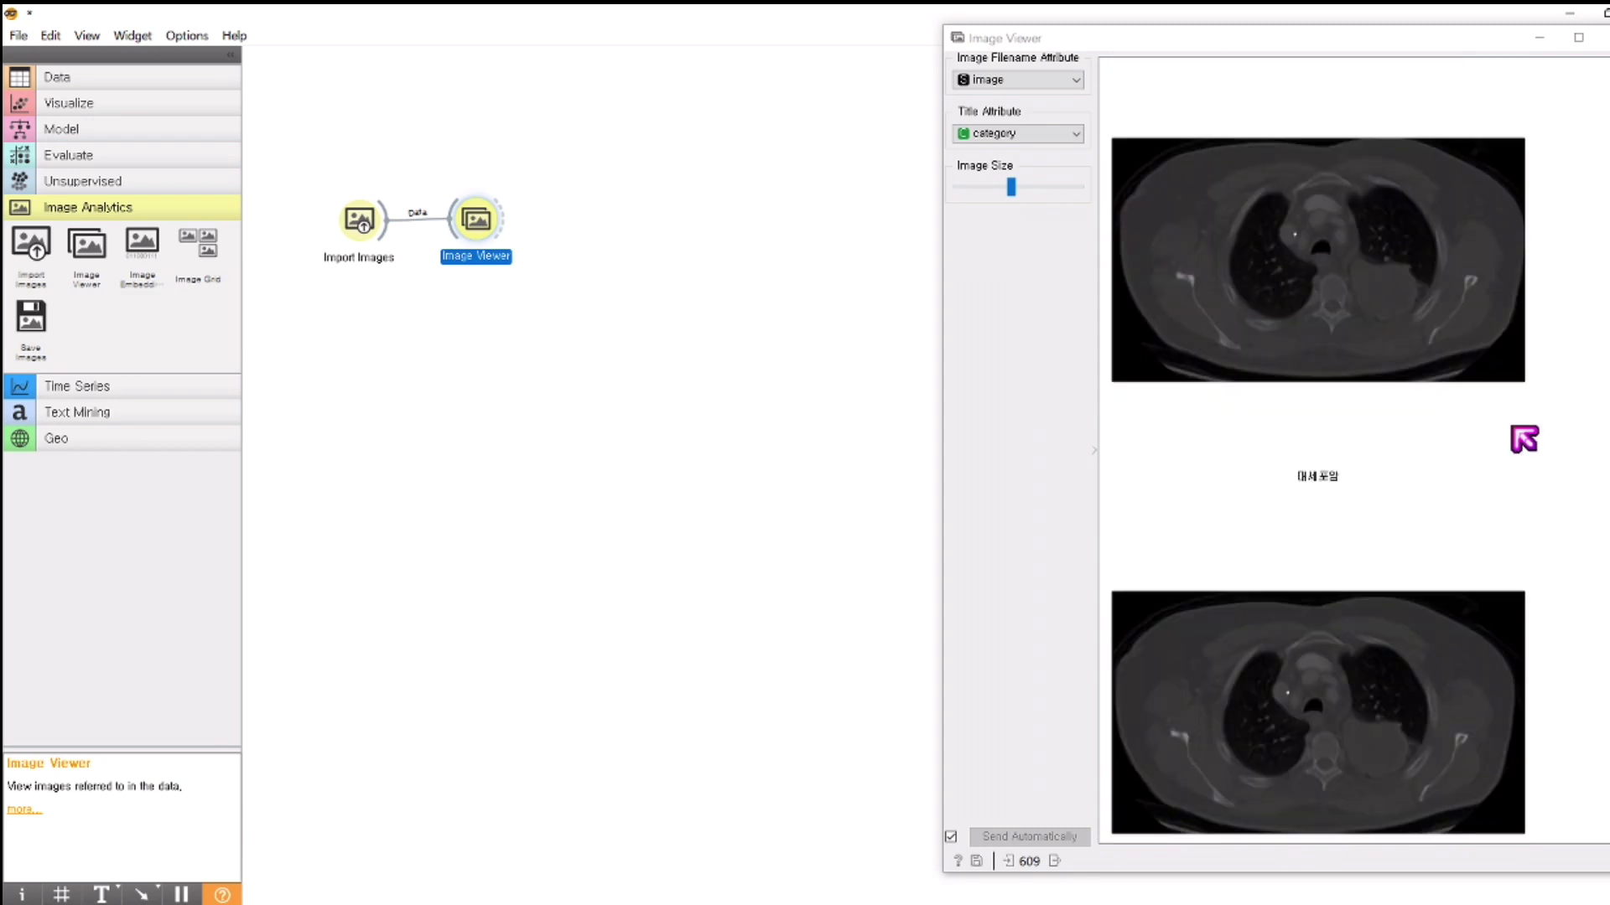
{"action": "scroll", "coordinate": [1521, 439], "scroll_direction": "down", "scroll_amount": 8}
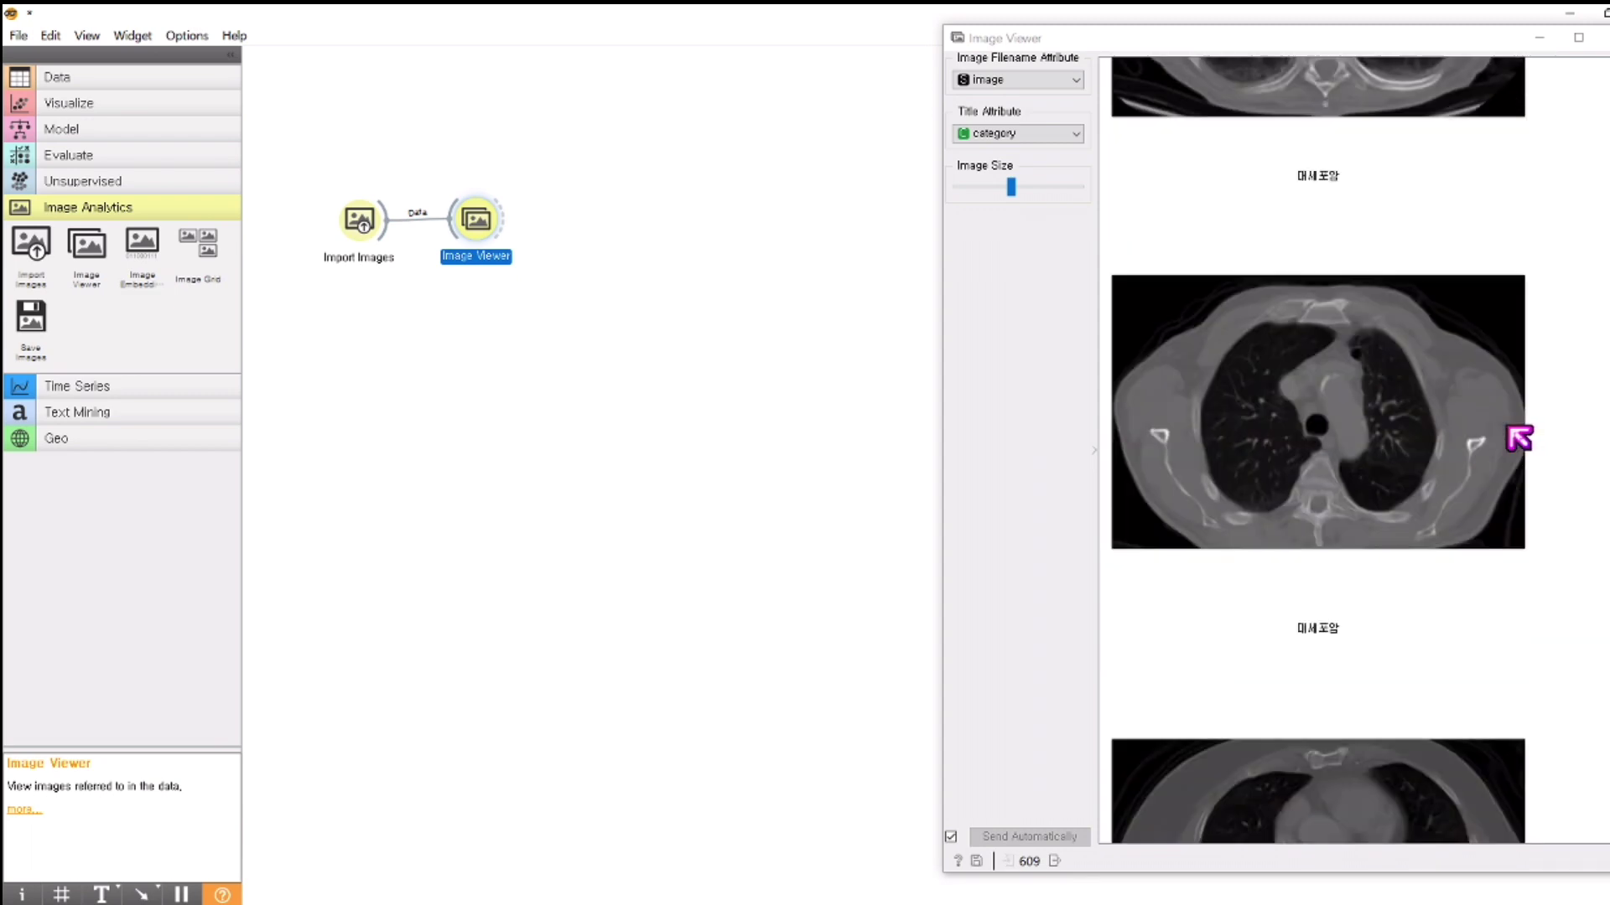
{"action": "scroll", "coordinate": [1517, 437], "scroll_direction": "down", "scroll_amount": 8}
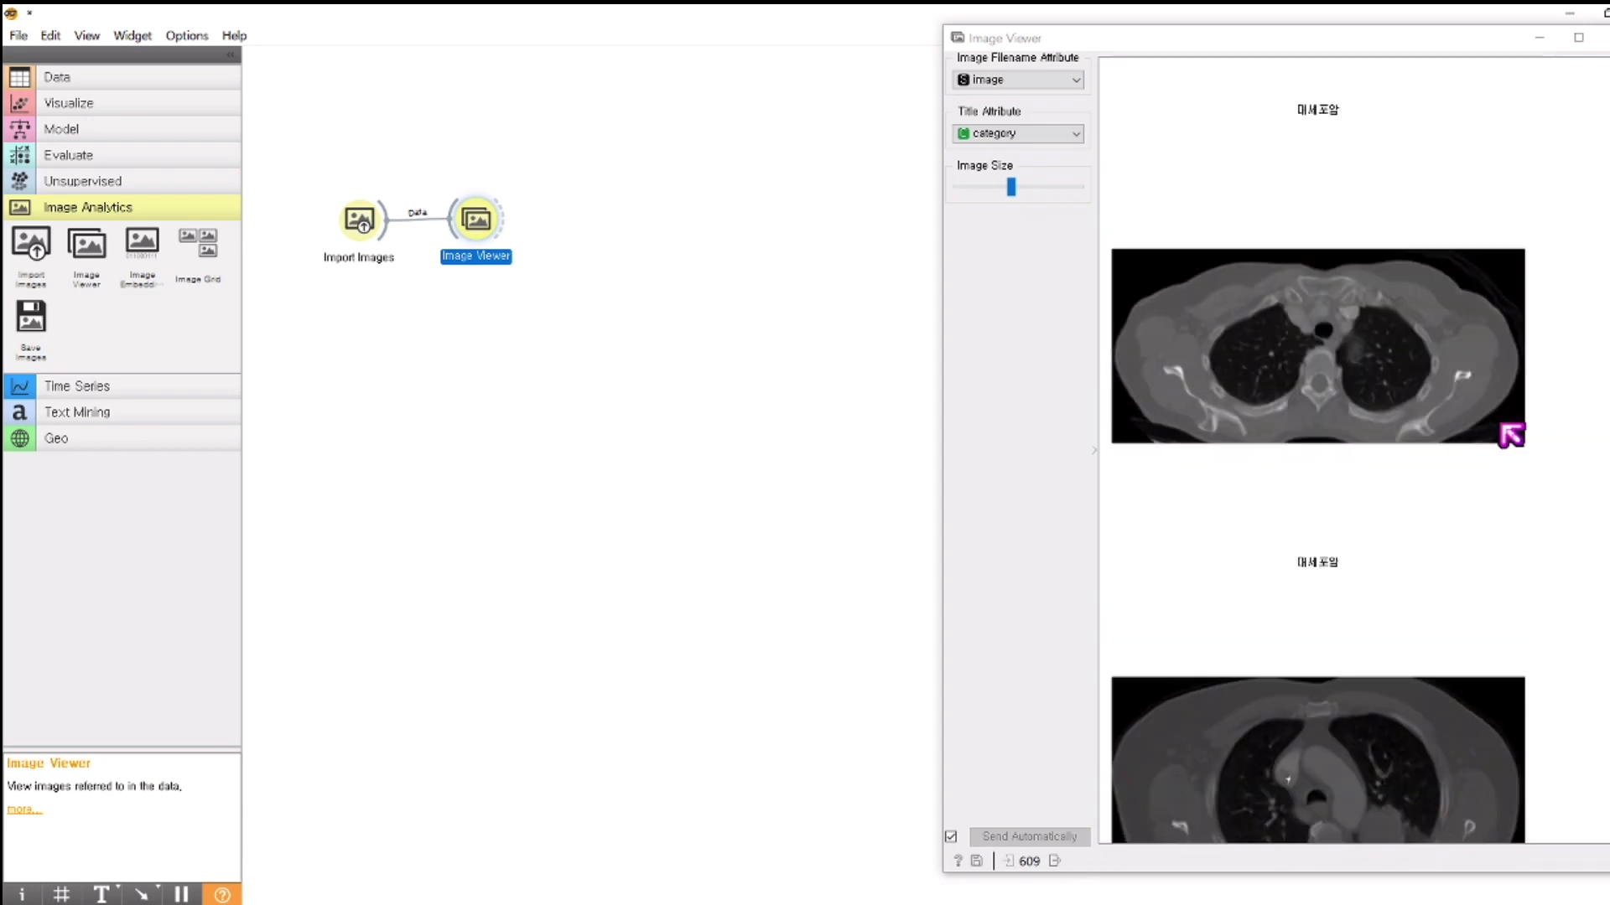
{"action": "scroll", "coordinate": [1499, 439], "scroll_direction": "down", "scroll_amount": 8}
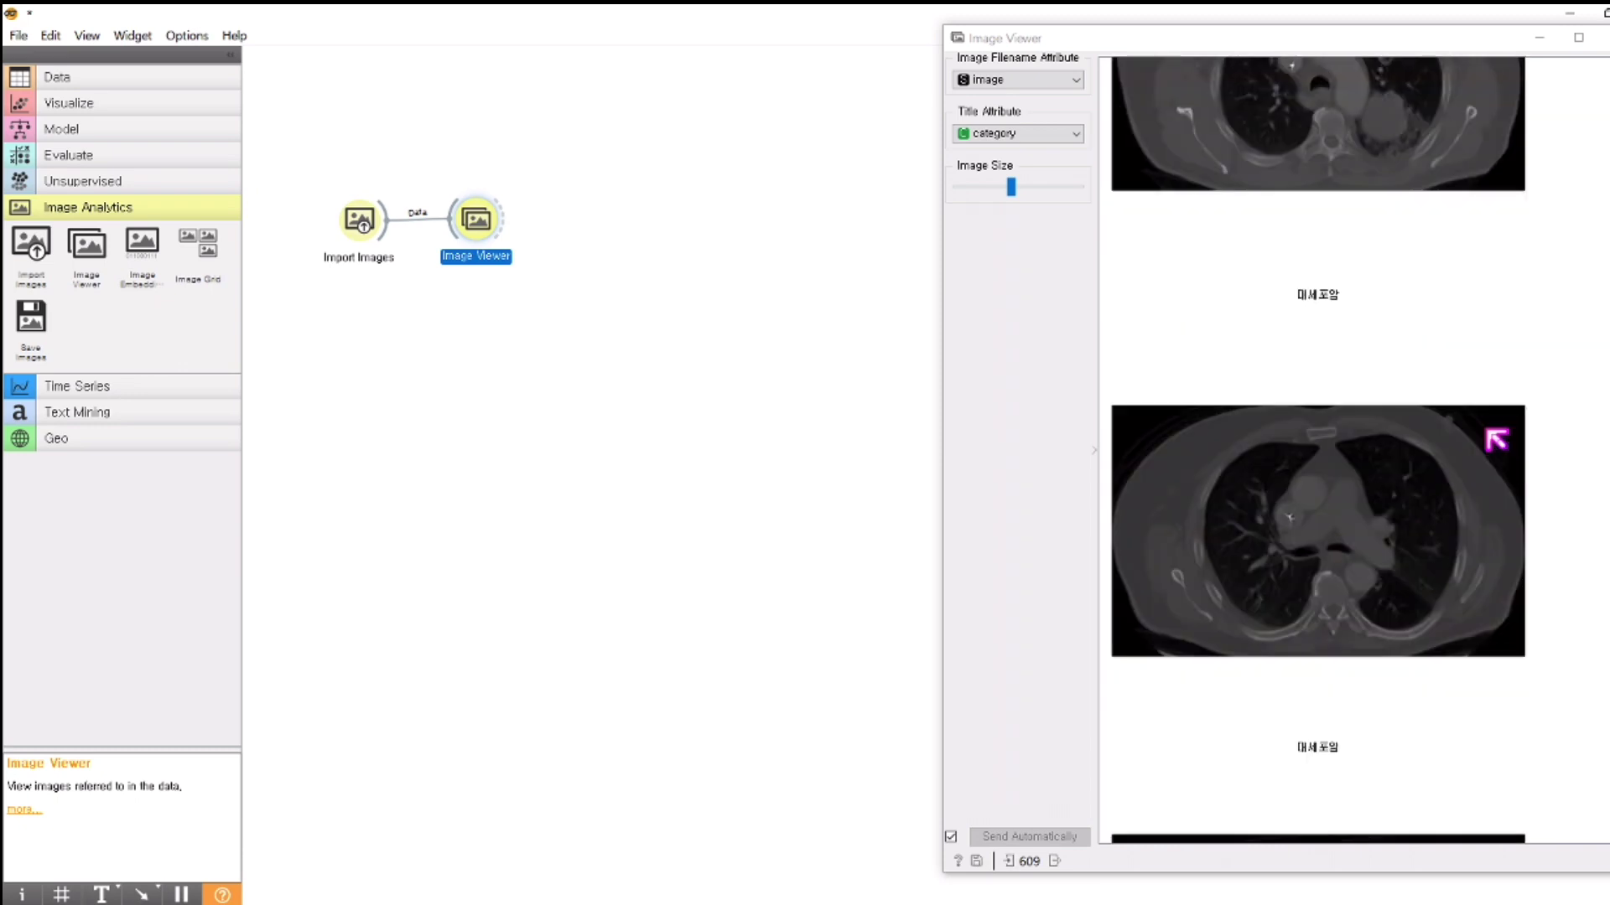
{"action": "scroll", "coordinate": [1496, 438], "scroll_direction": "down", "scroll_amount": 4}
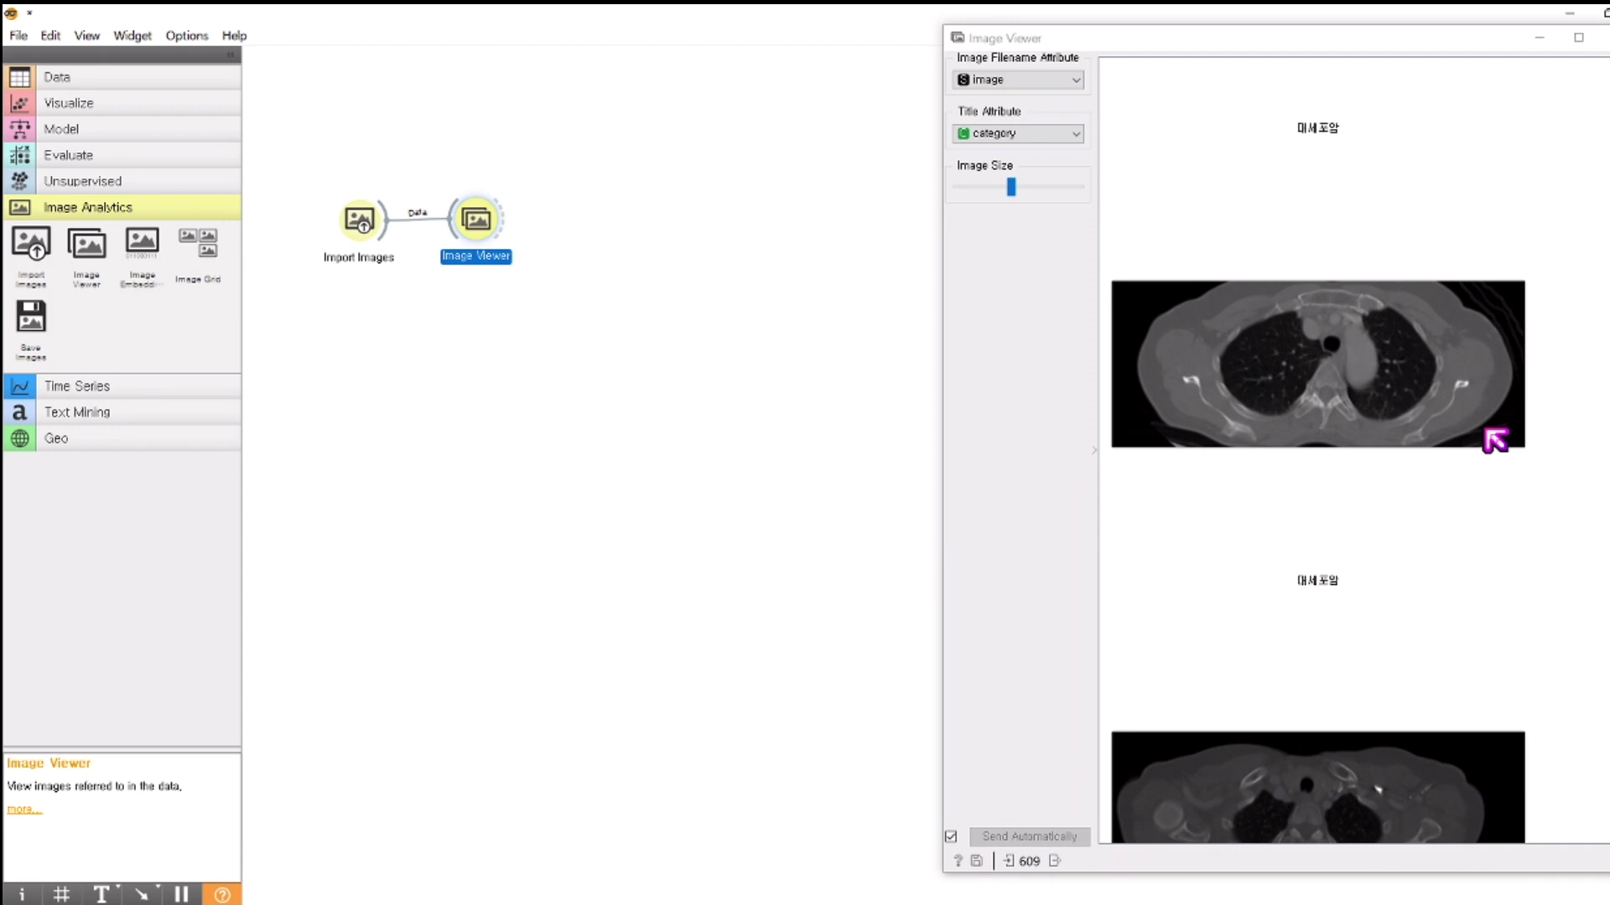
{"action": "scroll", "coordinate": [1505, 444], "scroll_direction": "down", "scroll_amount": 5}
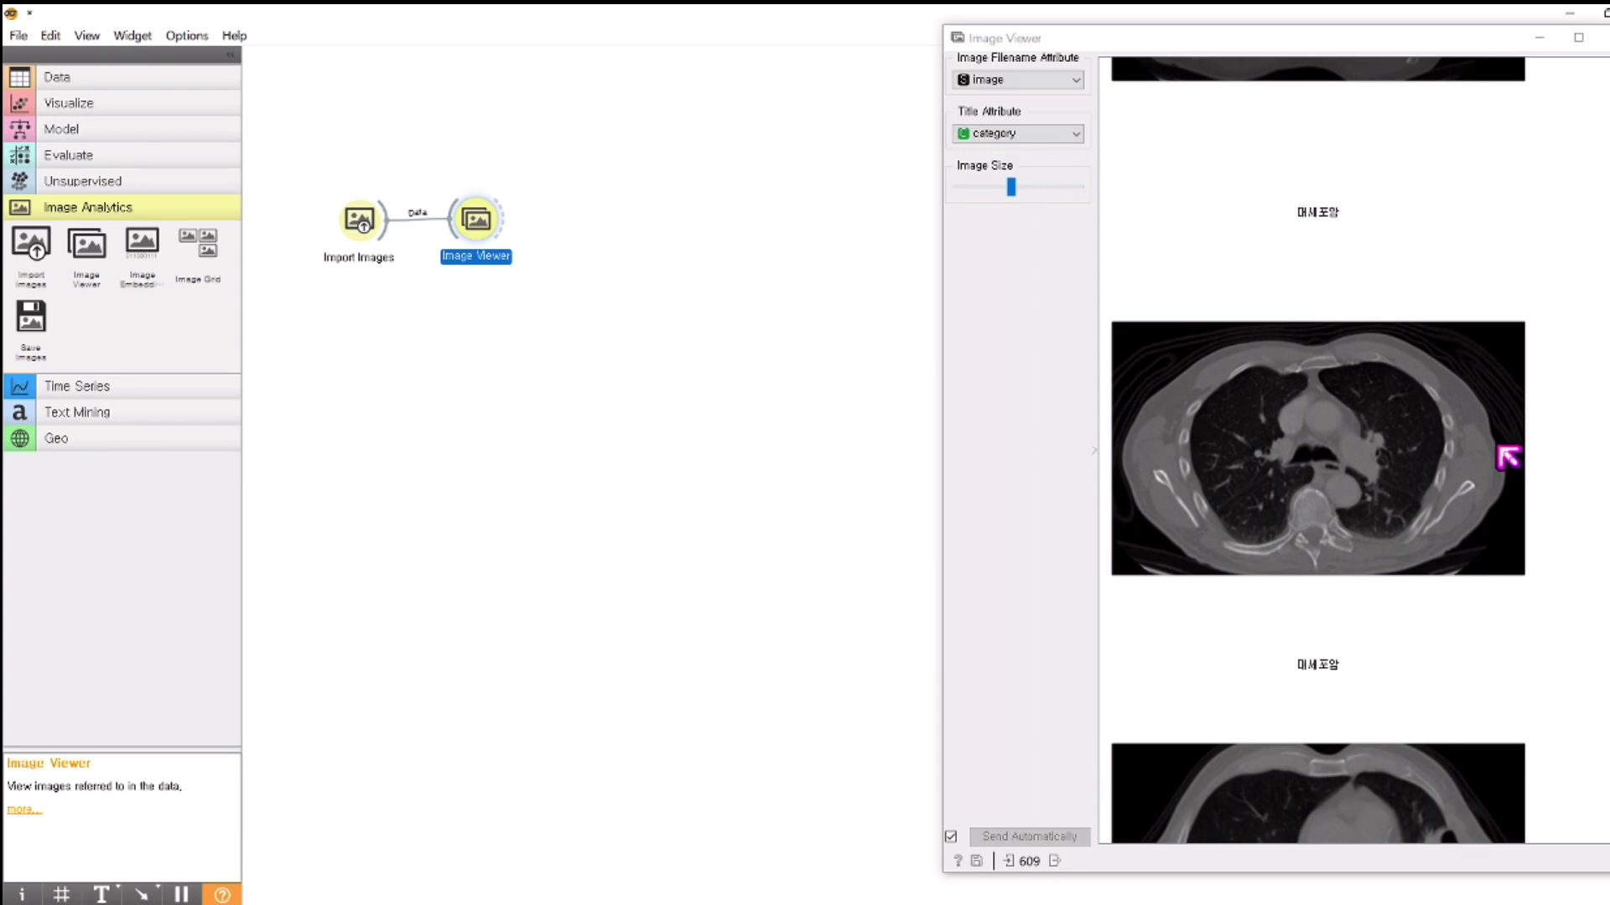
{"action": "scroll", "coordinate": [1509, 460], "scroll_direction": "down", "scroll_amount": 8}
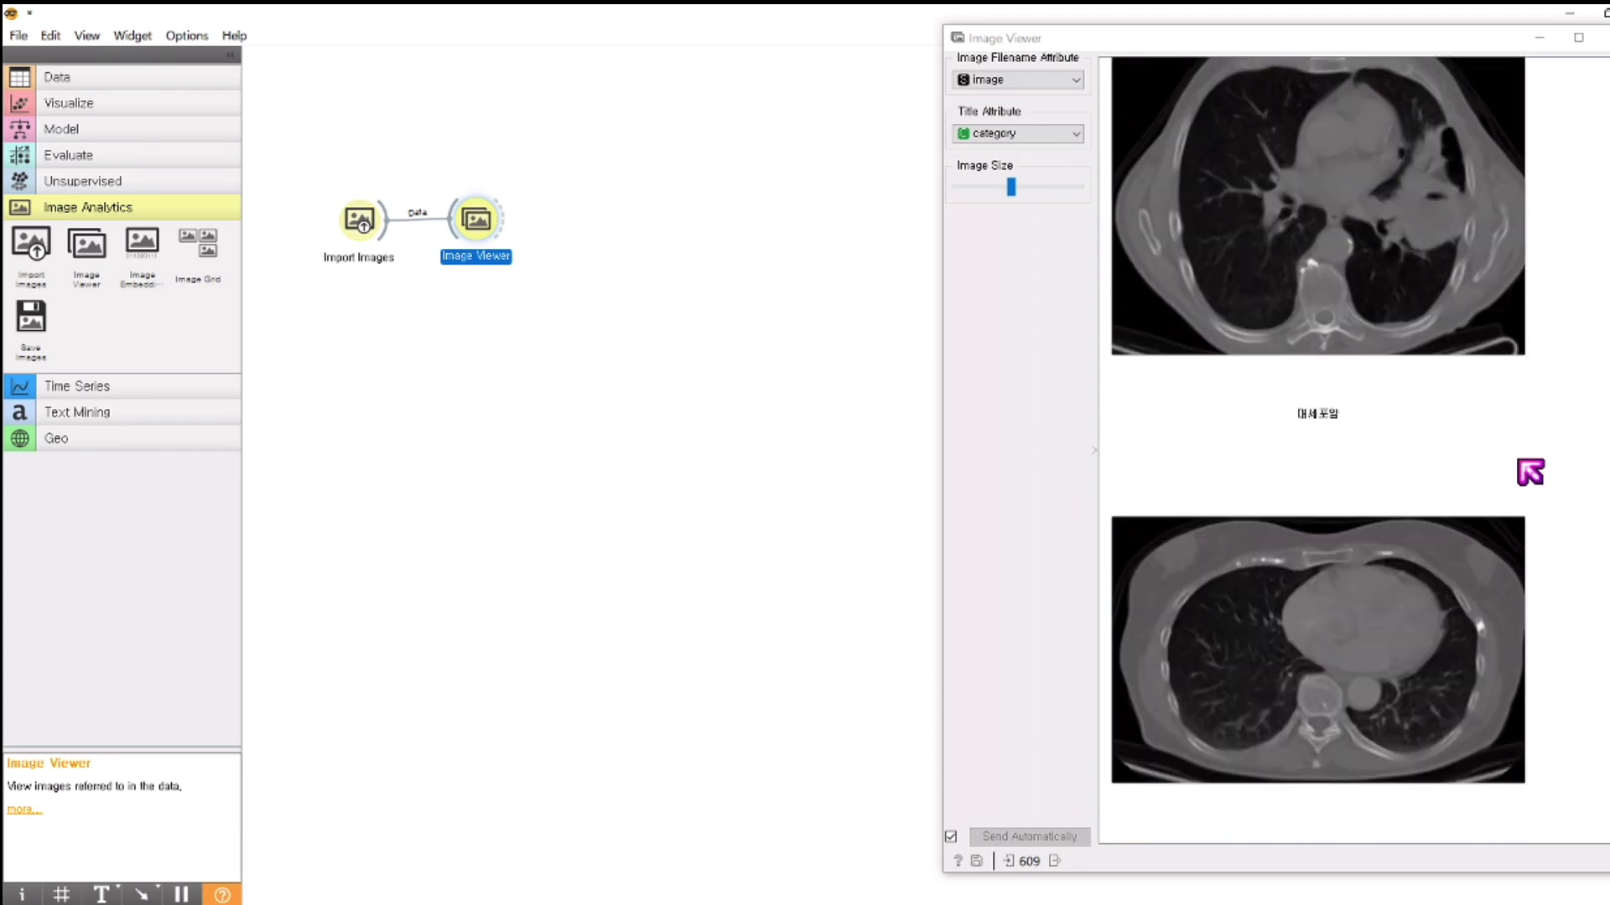
{"action": "scroll", "coordinate": [1530, 472], "scroll_direction": "down", "scroll_amount": 10}
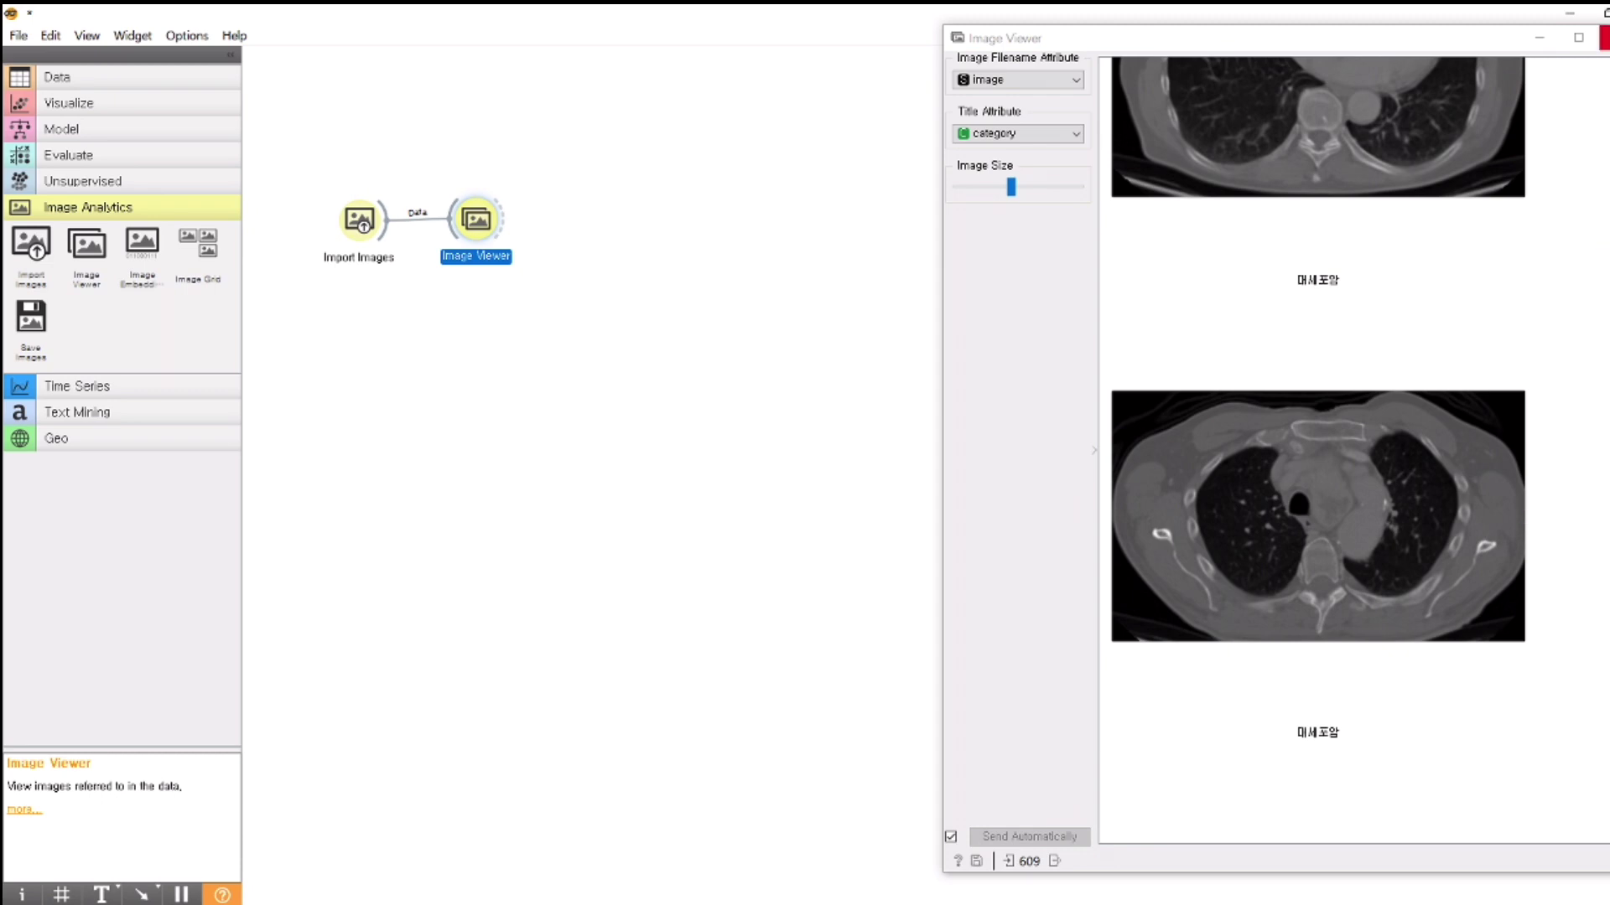
{"action": "left_click", "coordinate": [1603, 37]}
Step: Move Image Viewer above Import Images, link a new Image Embedding widget to Import Images and check its embedder settings
{"action": "left_click_drag", "start_coordinate": [477, 241], "coordinate": [451, 145]}
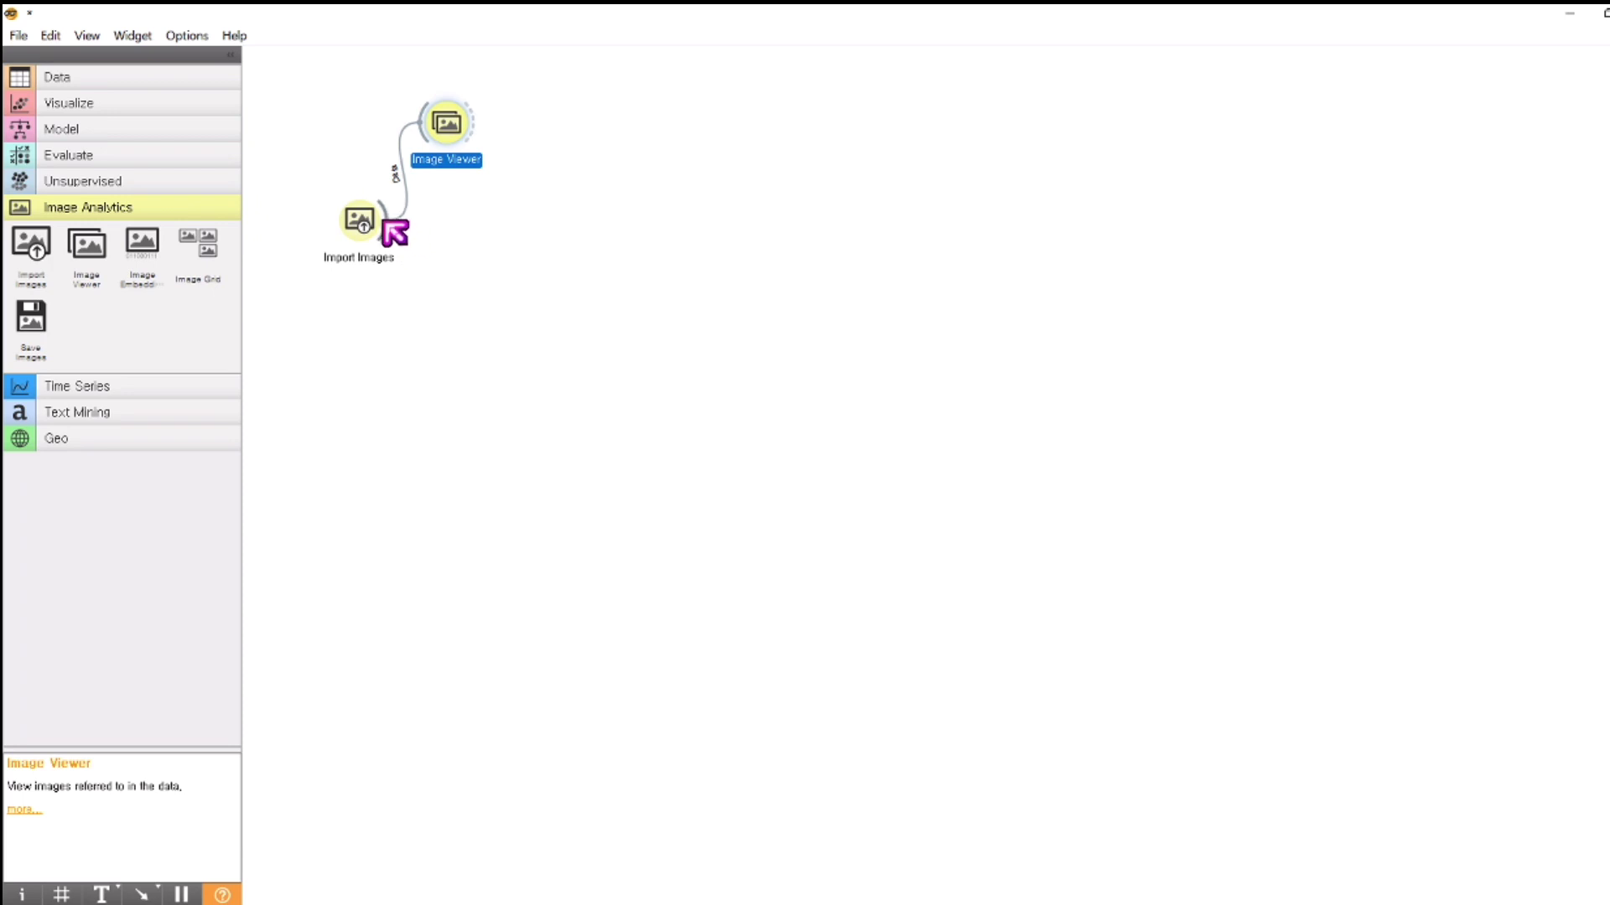
{"action": "left_click_drag", "start_coordinate": [388, 229], "coordinate": [491, 227]}
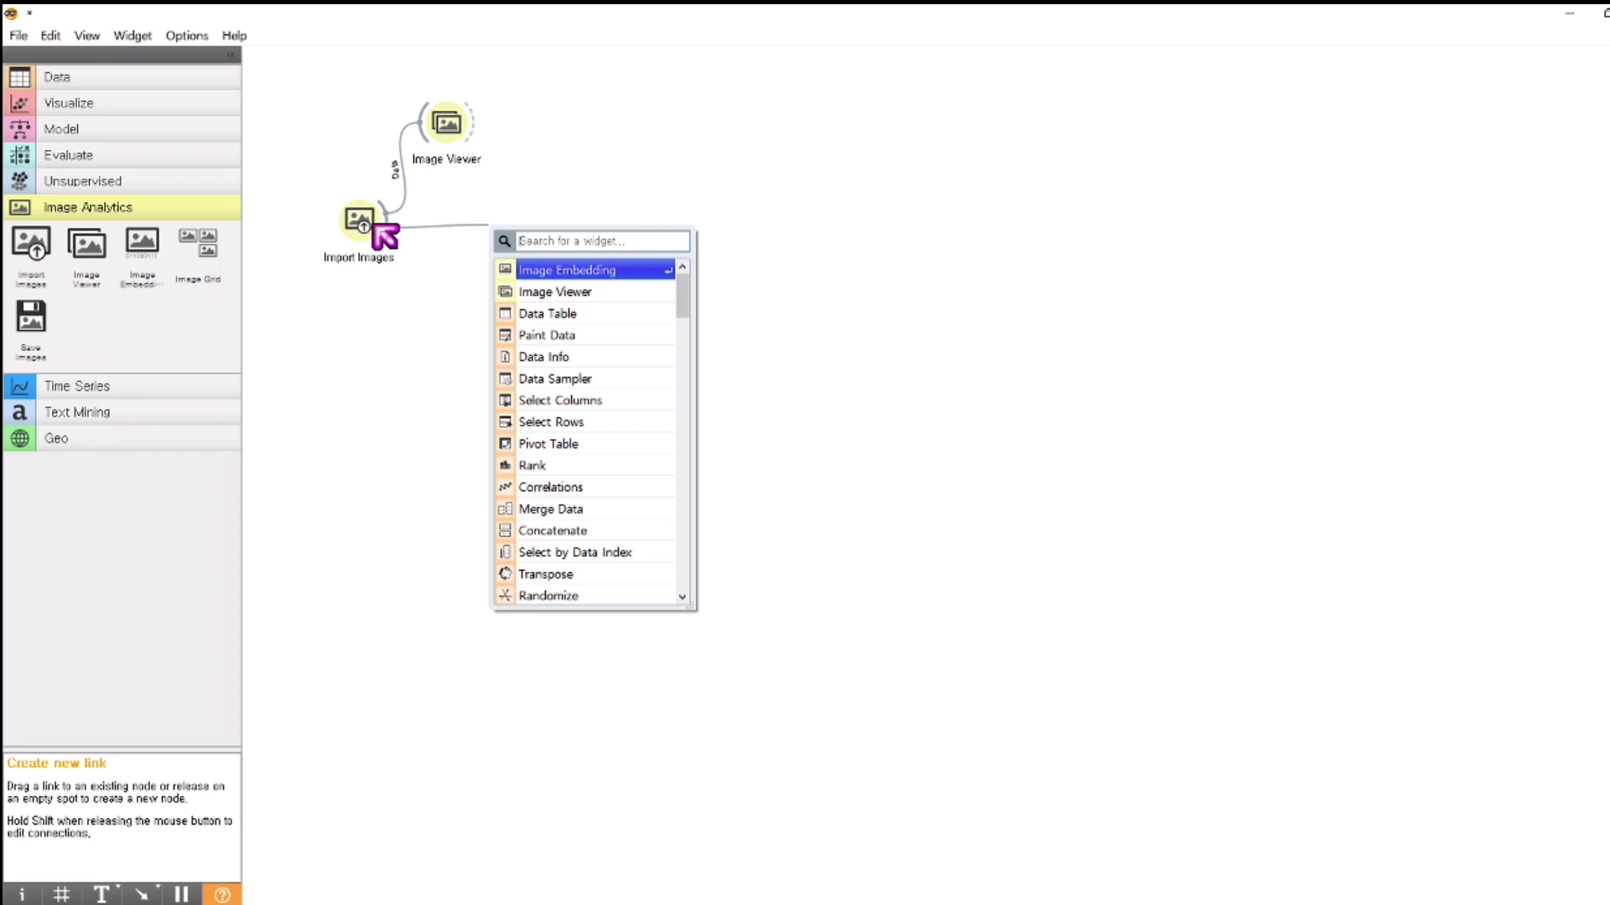
{"action": "left_click", "coordinate": [585, 269]}
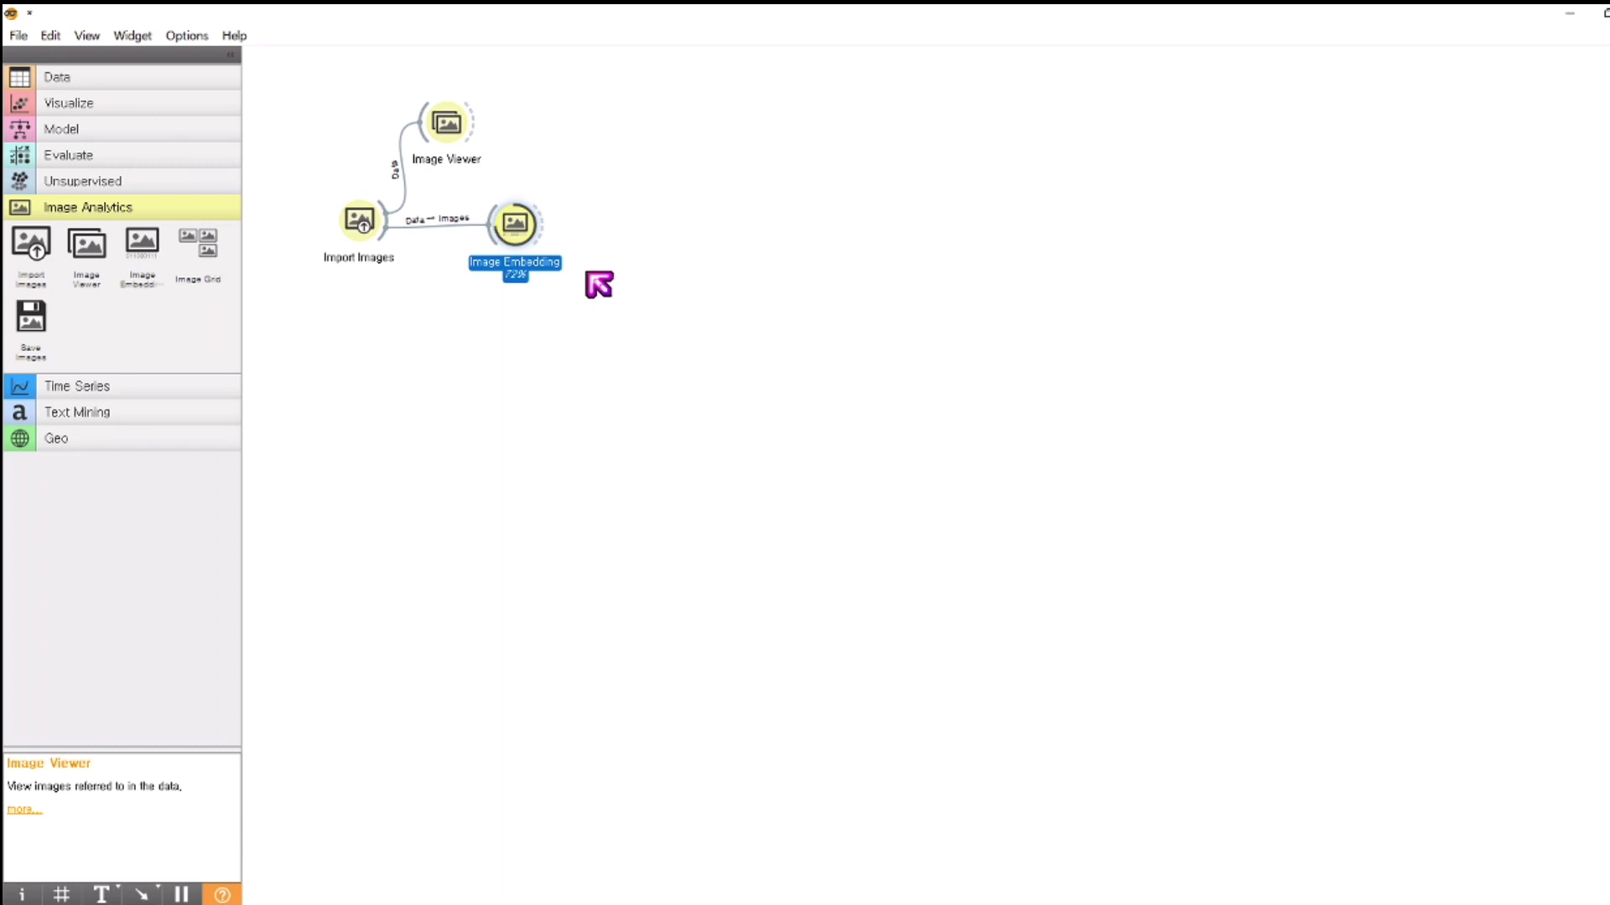
{"action": "double_click", "coordinate": [523, 228]}
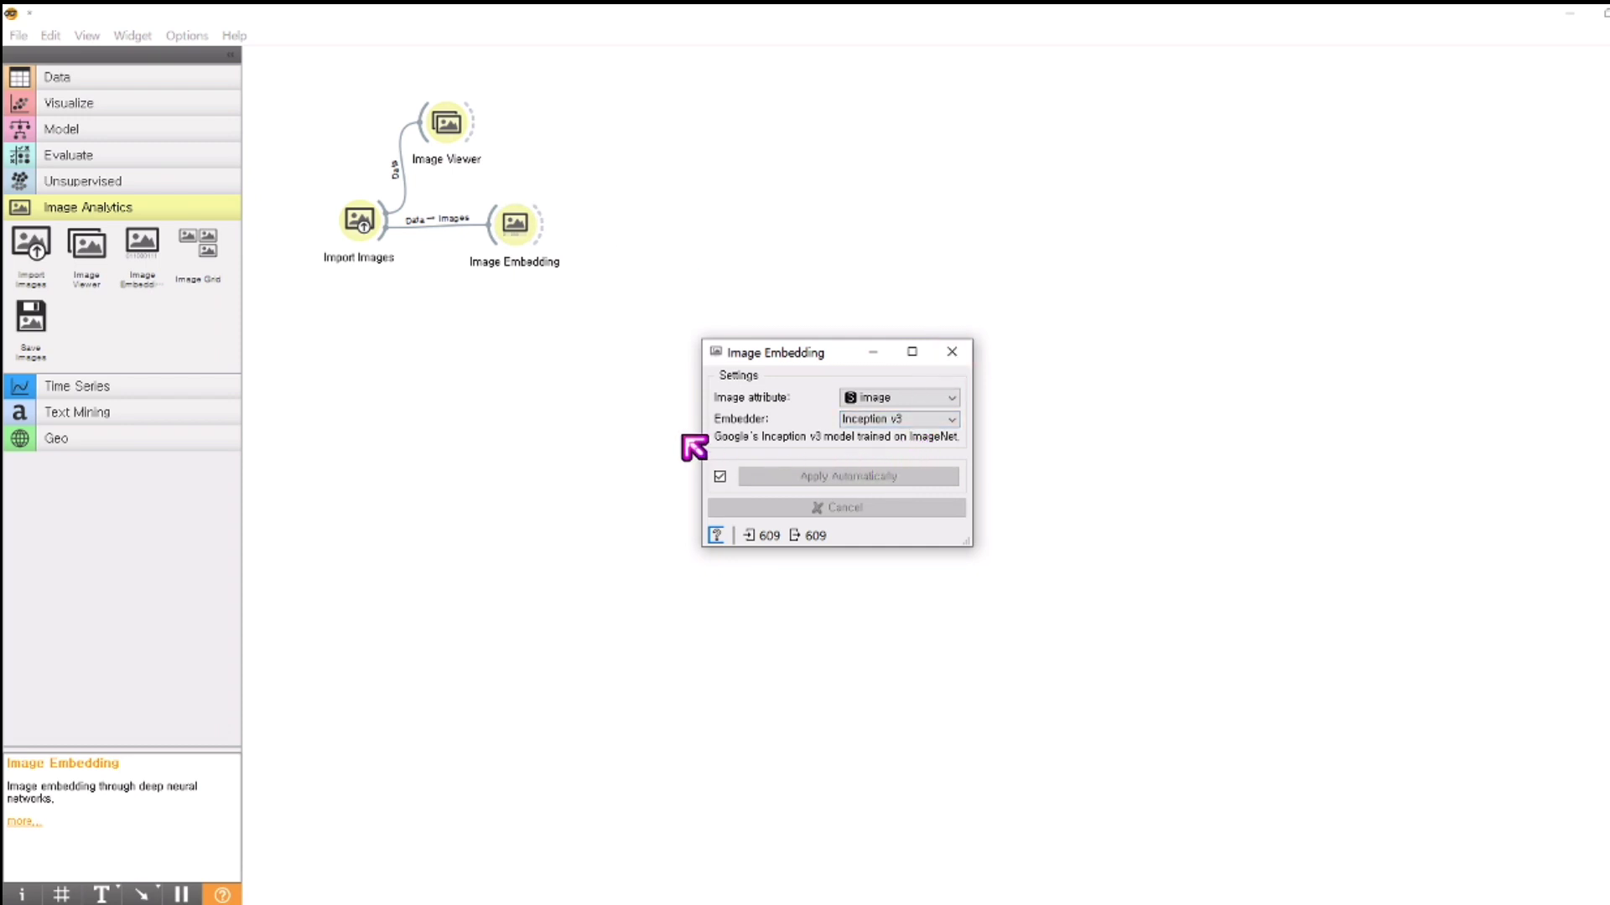
{"action": "left_click", "coordinate": [953, 352]}
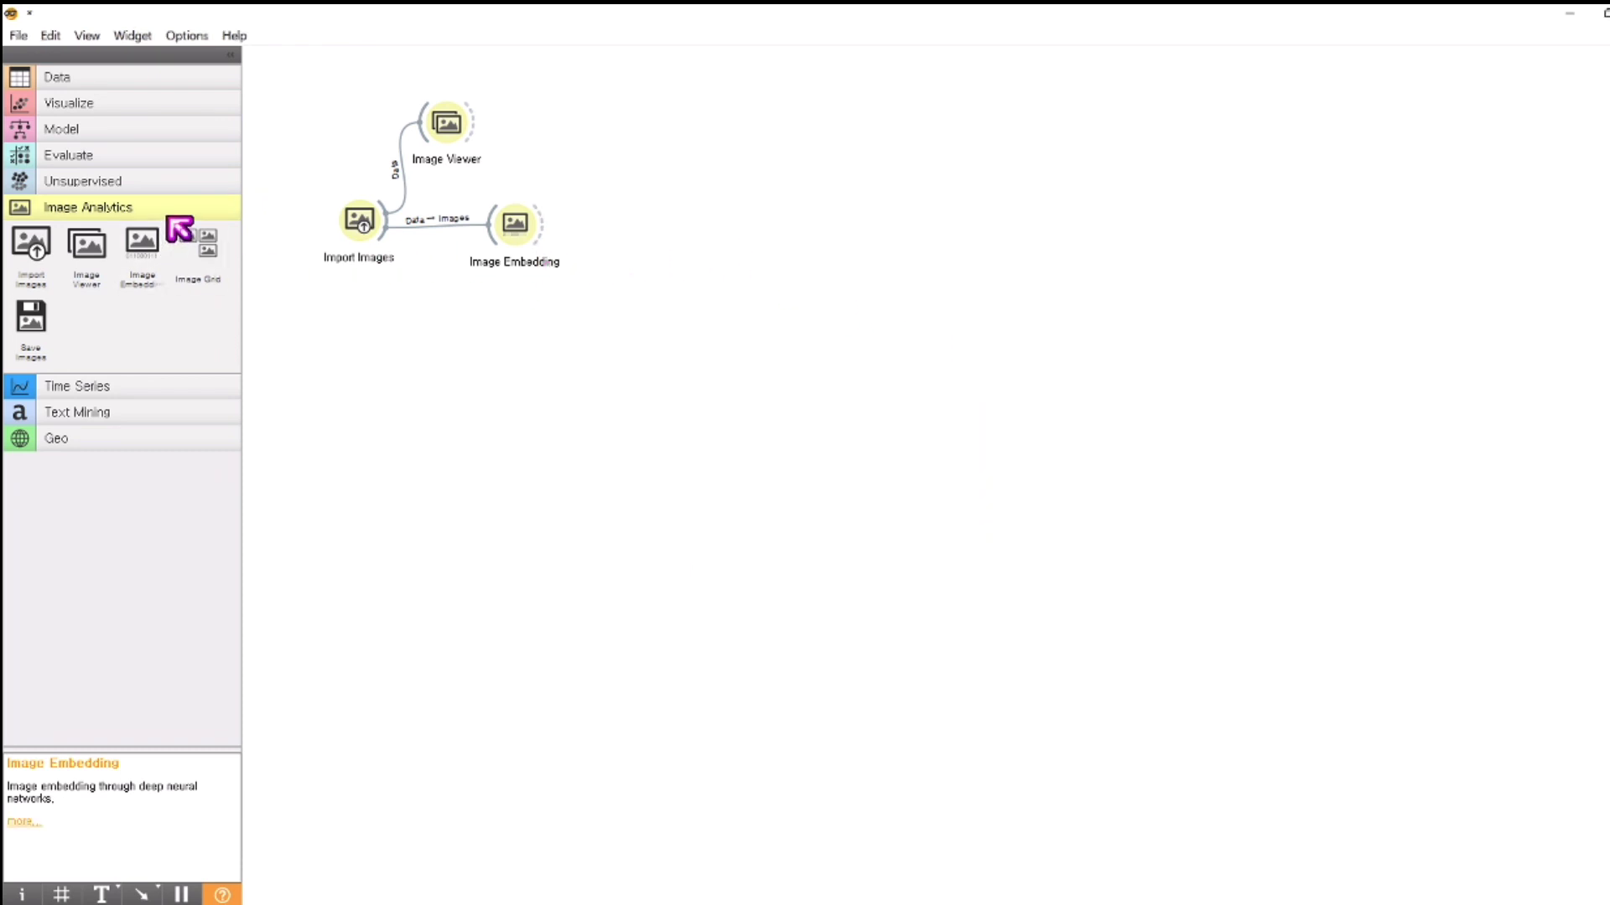
Step: Add Neural Network, SVM and Random Forest widgets in a column and link Image Embedding to each of the three models
{"action": "left_click", "coordinate": [135, 137]}
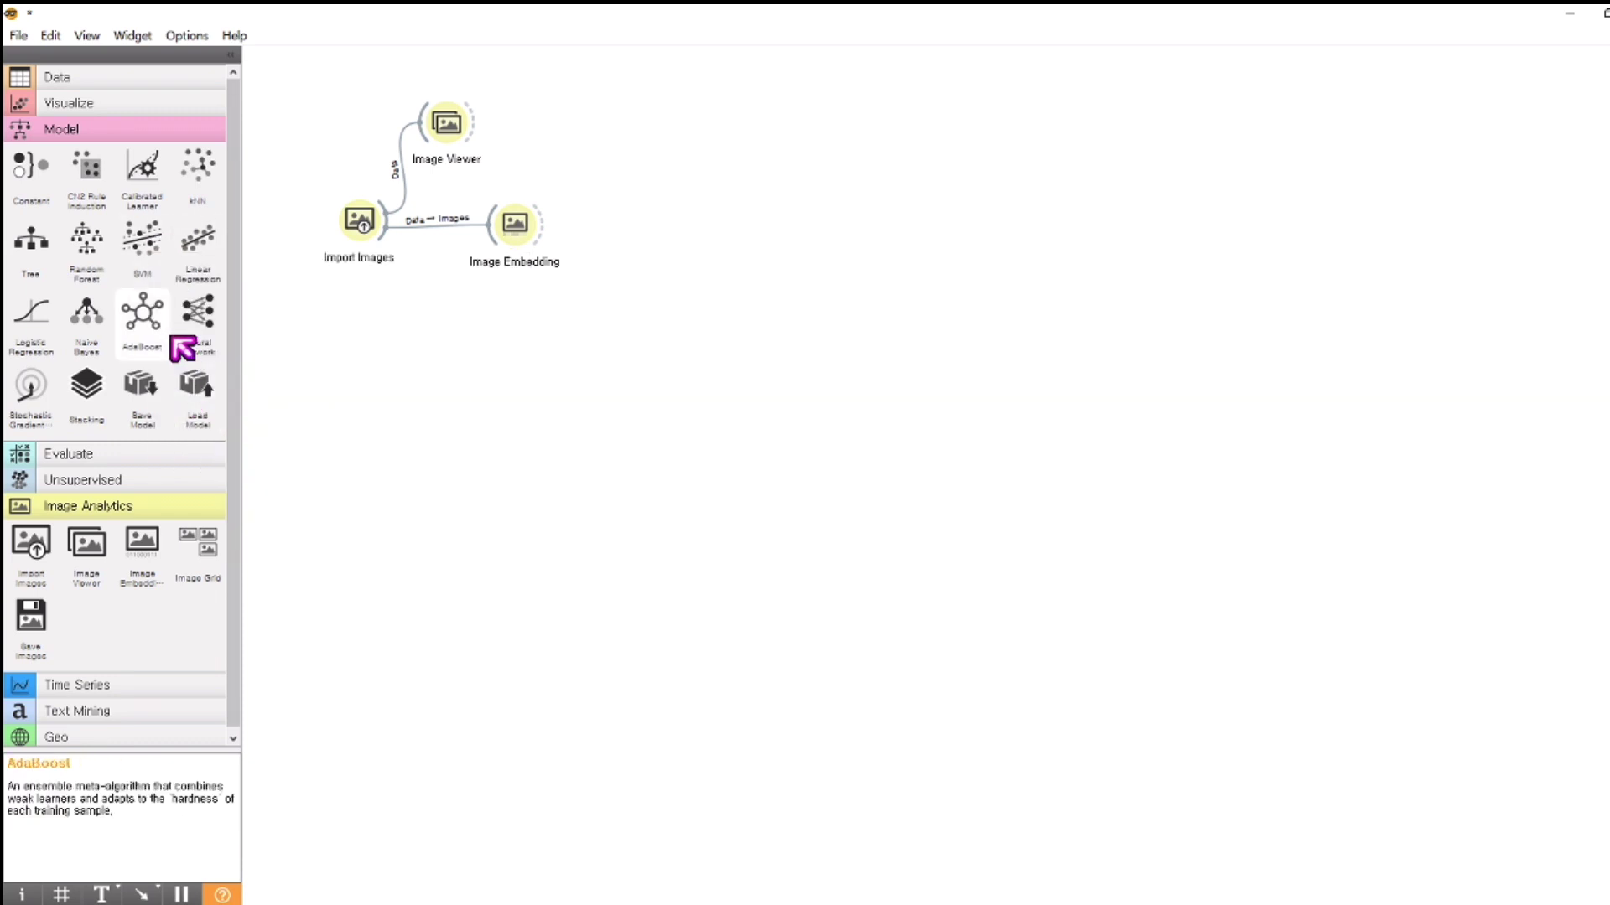
{"action": "left_click_drag", "start_coordinate": [210, 317], "coordinate": [648, 214]}
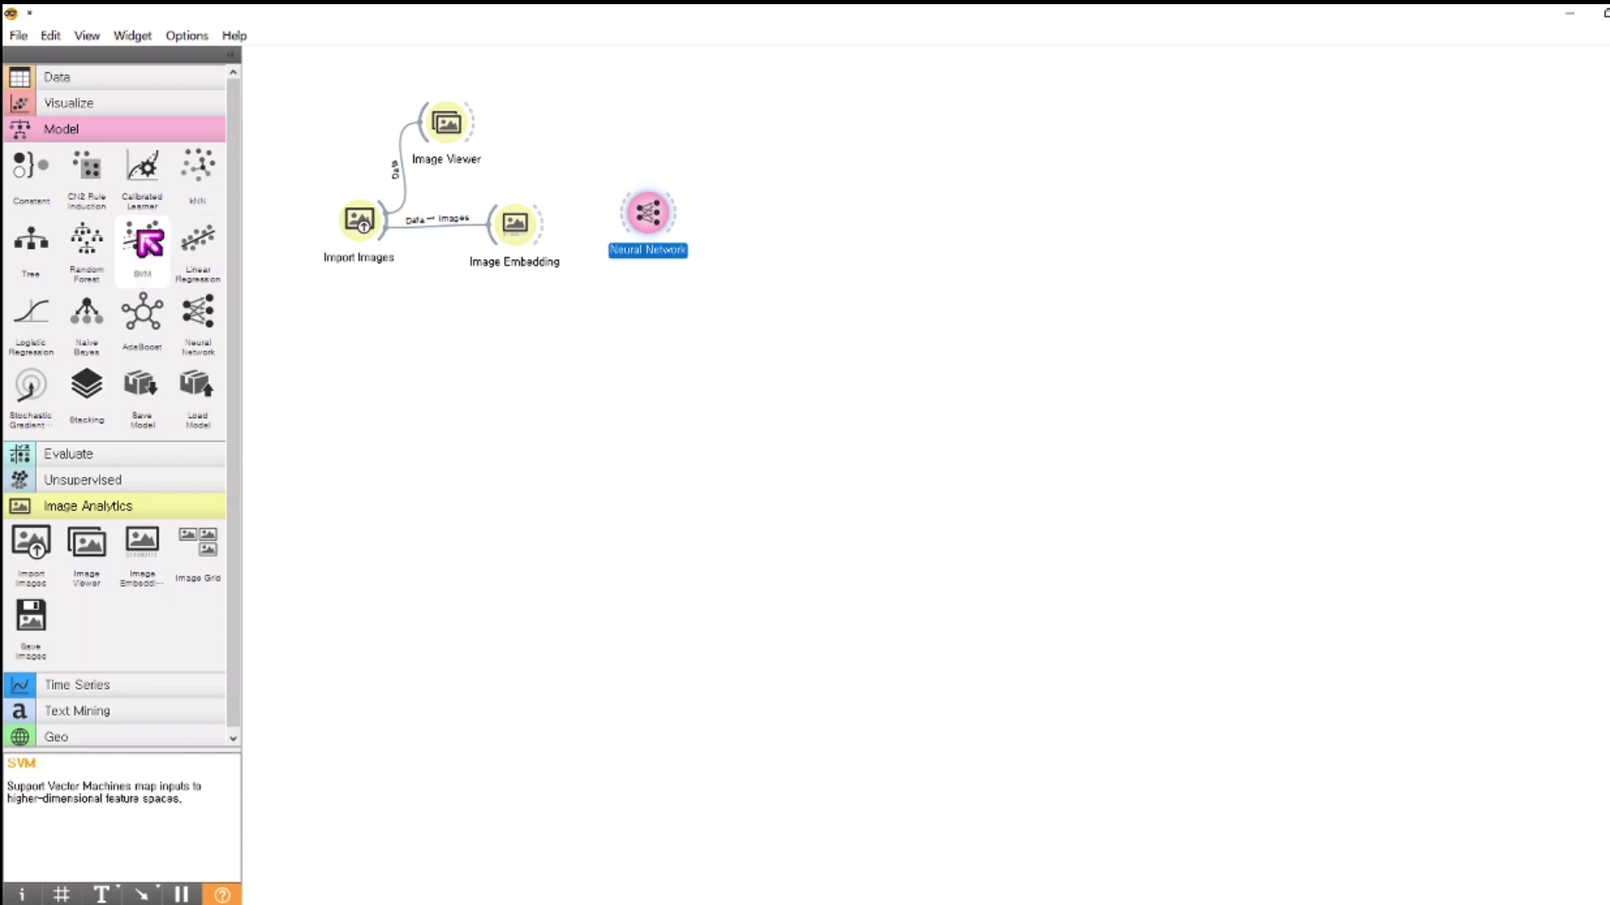
{"action": "left_click_drag", "start_coordinate": [142, 243], "coordinate": [631, 295]}
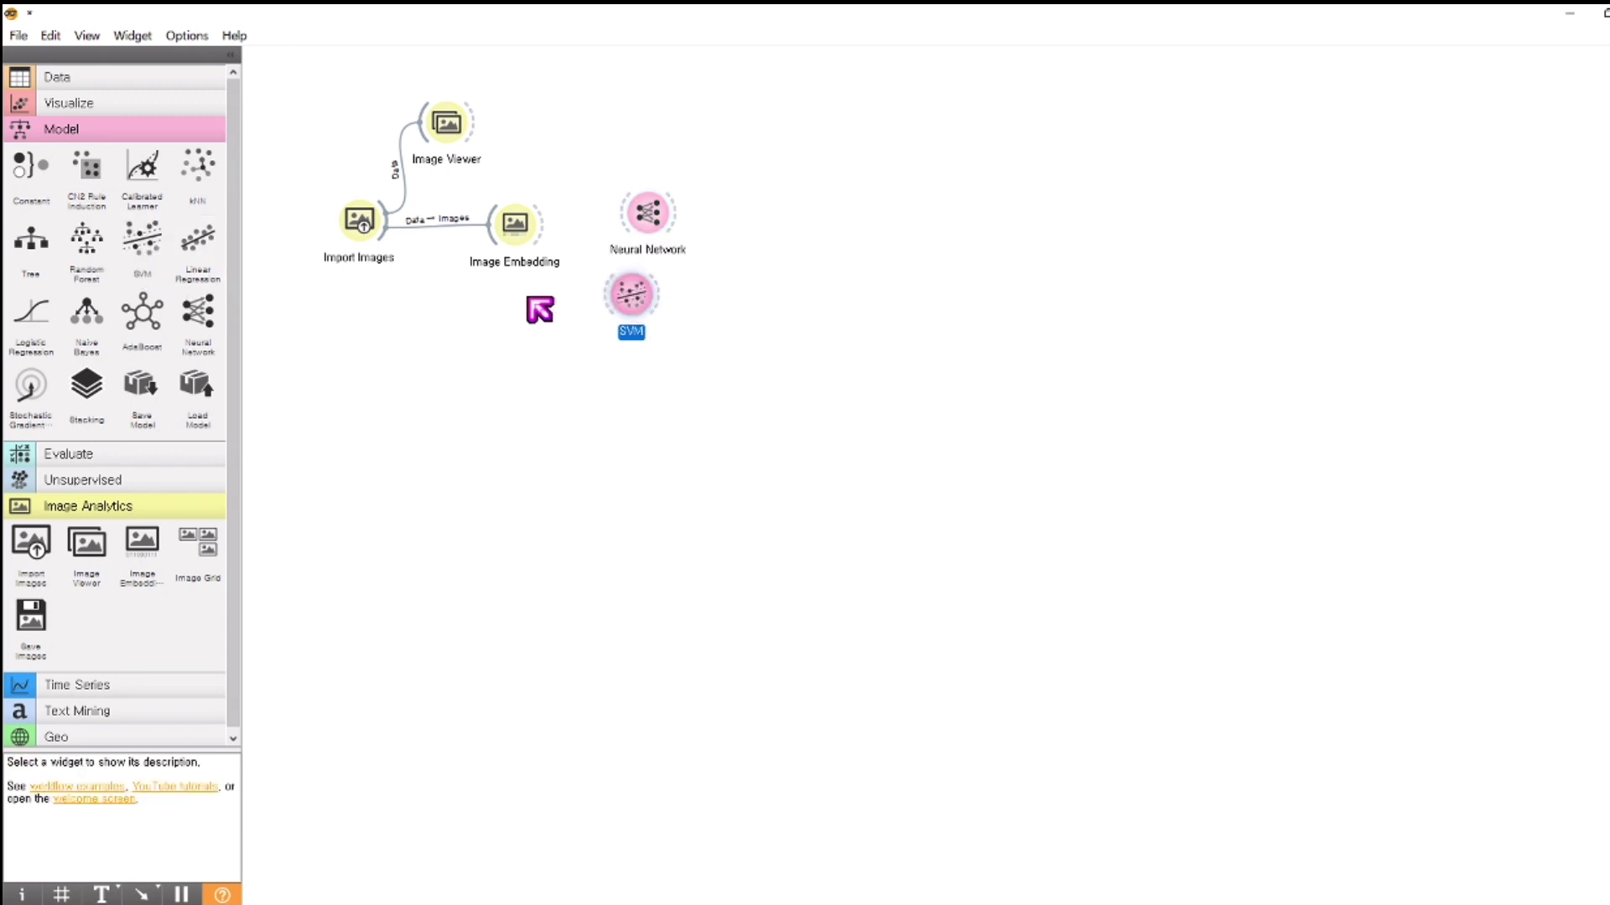
{"action": "left_click_drag", "start_coordinate": [92, 247], "coordinate": [638, 378]}
{"action": "left_click", "coordinate": [640, 279]}
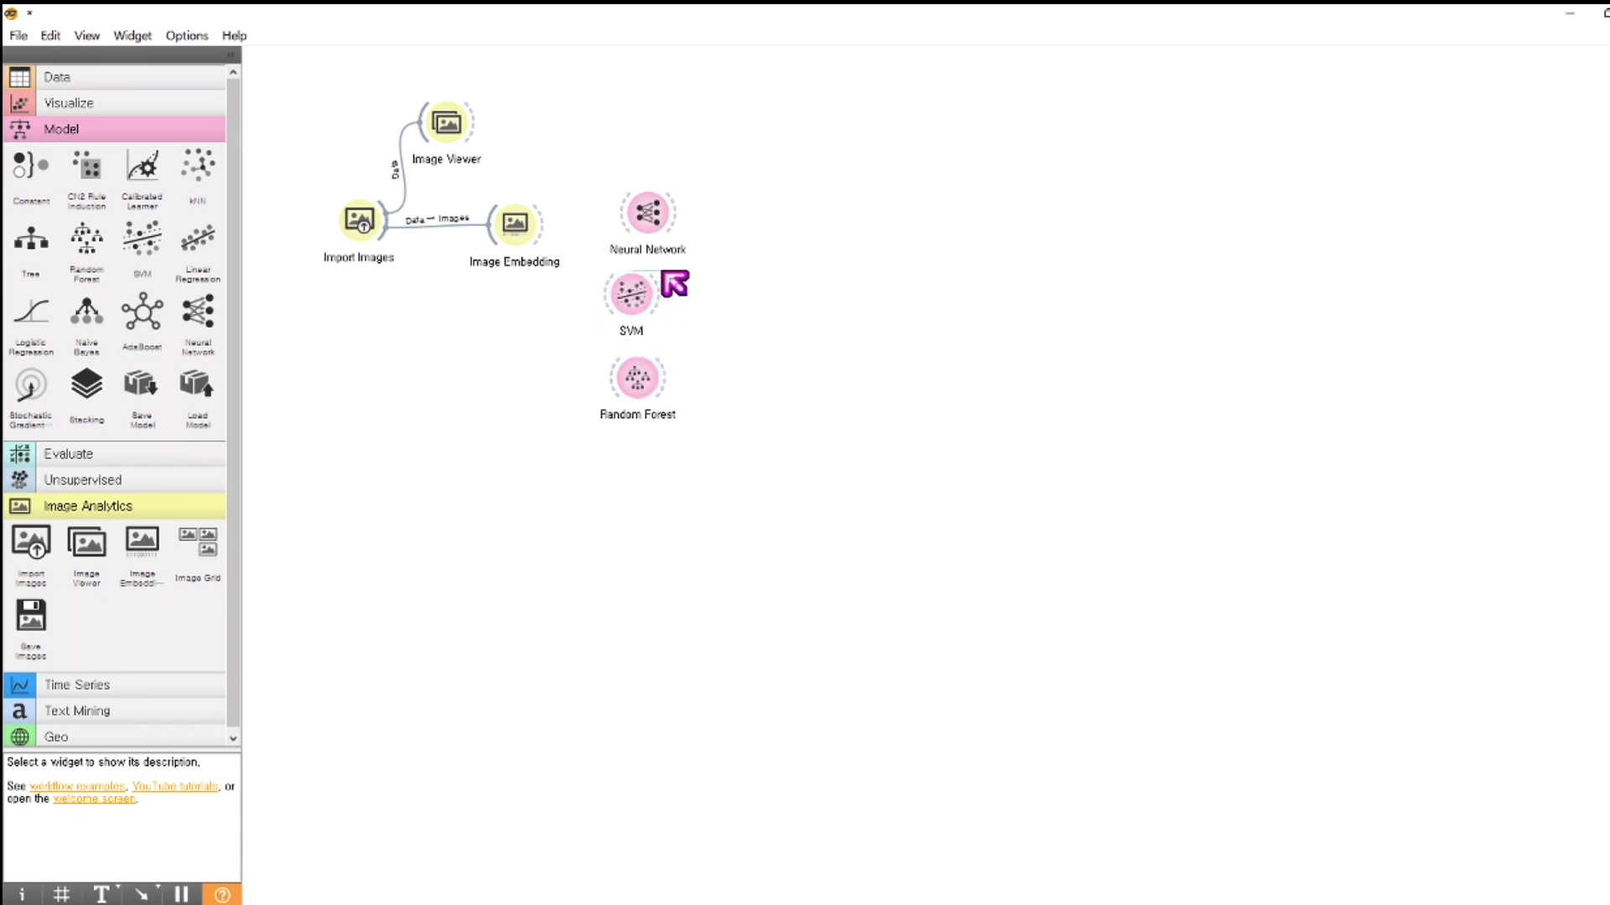
{"action": "left_click_drag", "start_coordinate": [654, 308], "coordinate": [672, 310]}
{"action": "left_click", "coordinate": [635, 386]}
{"action": "left_click_drag", "start_coordinate": [646, 394], "coordinate": [668, 390]}
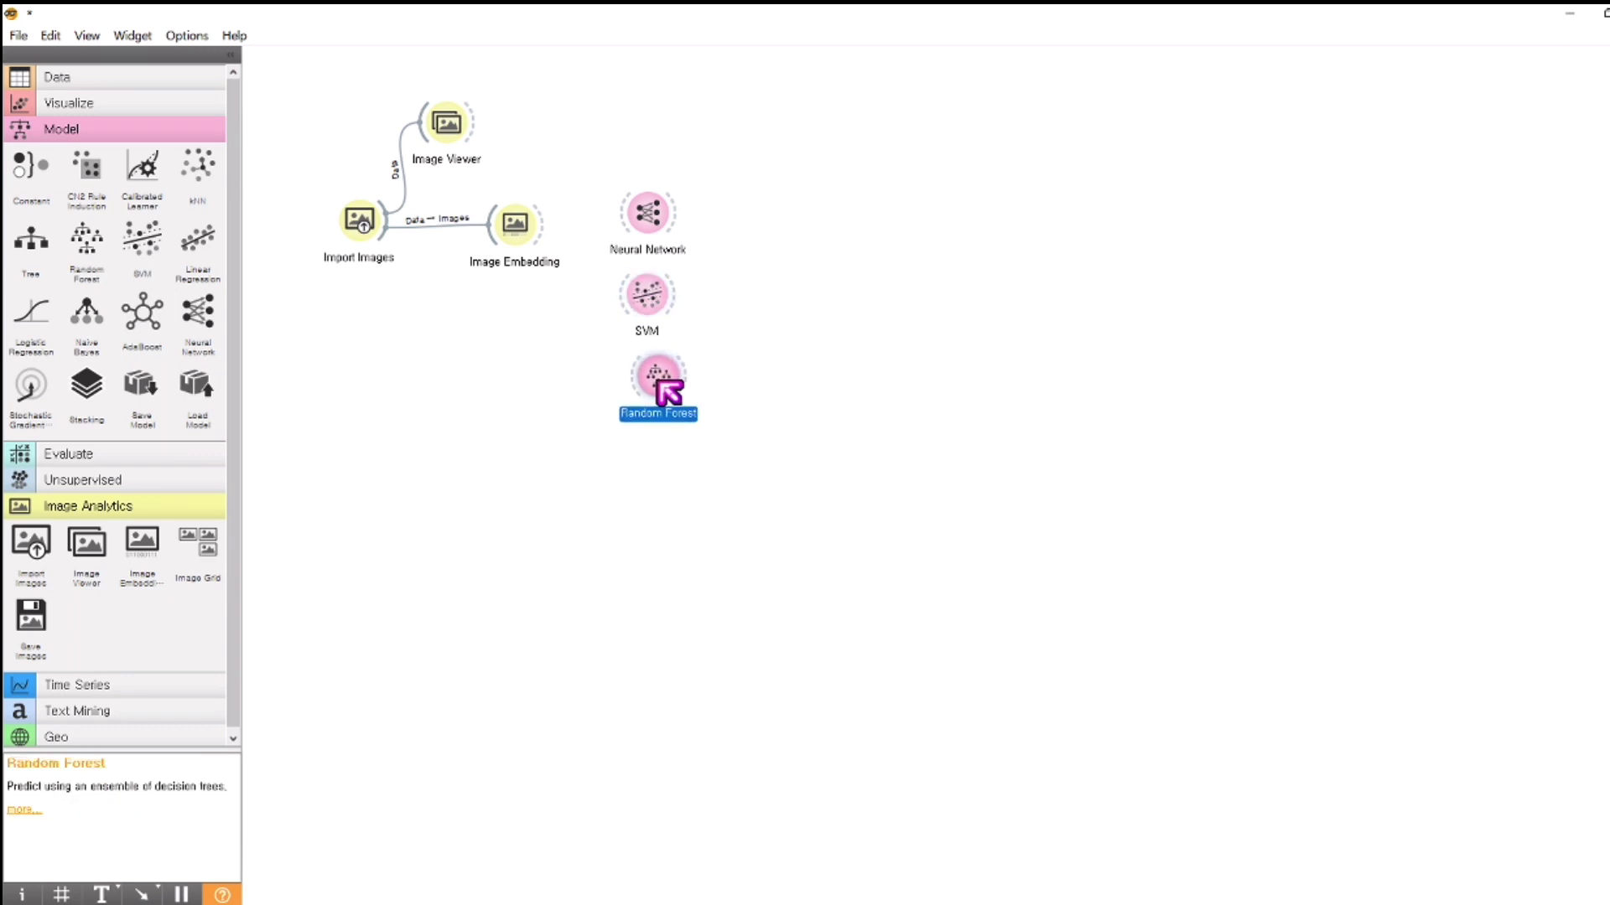
{"action": "left_click_drag", "start_coordinate": [543, 225], "coordinate": [630, 298]}
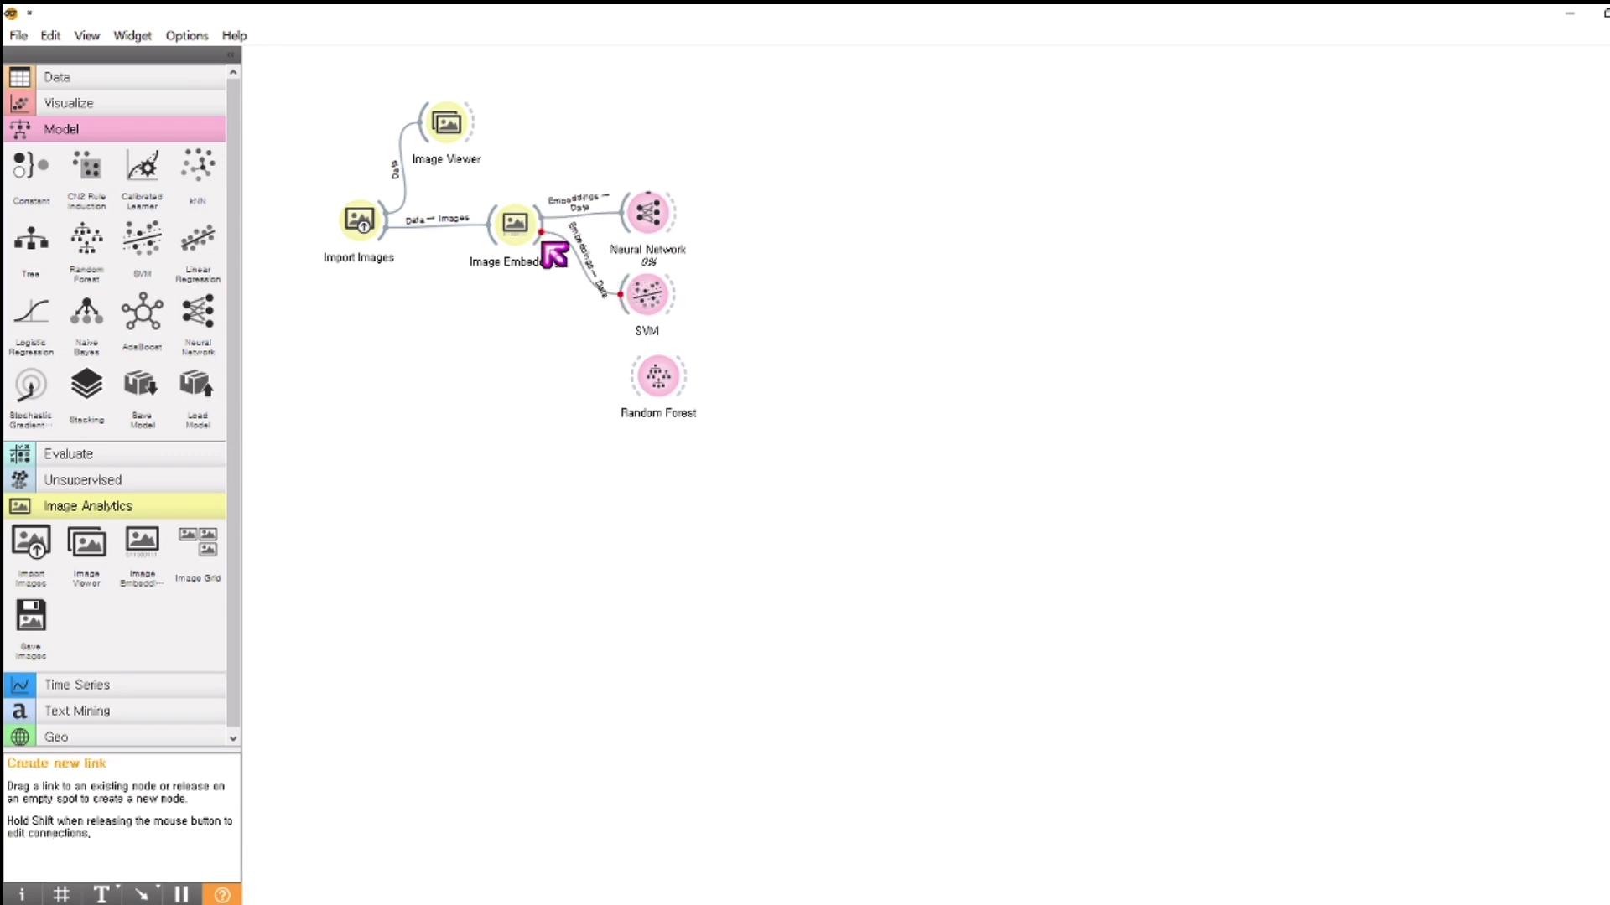
{"action": "left_click_drag", "start_coordinate": [545, 244], "coordinate": [662, 382]}
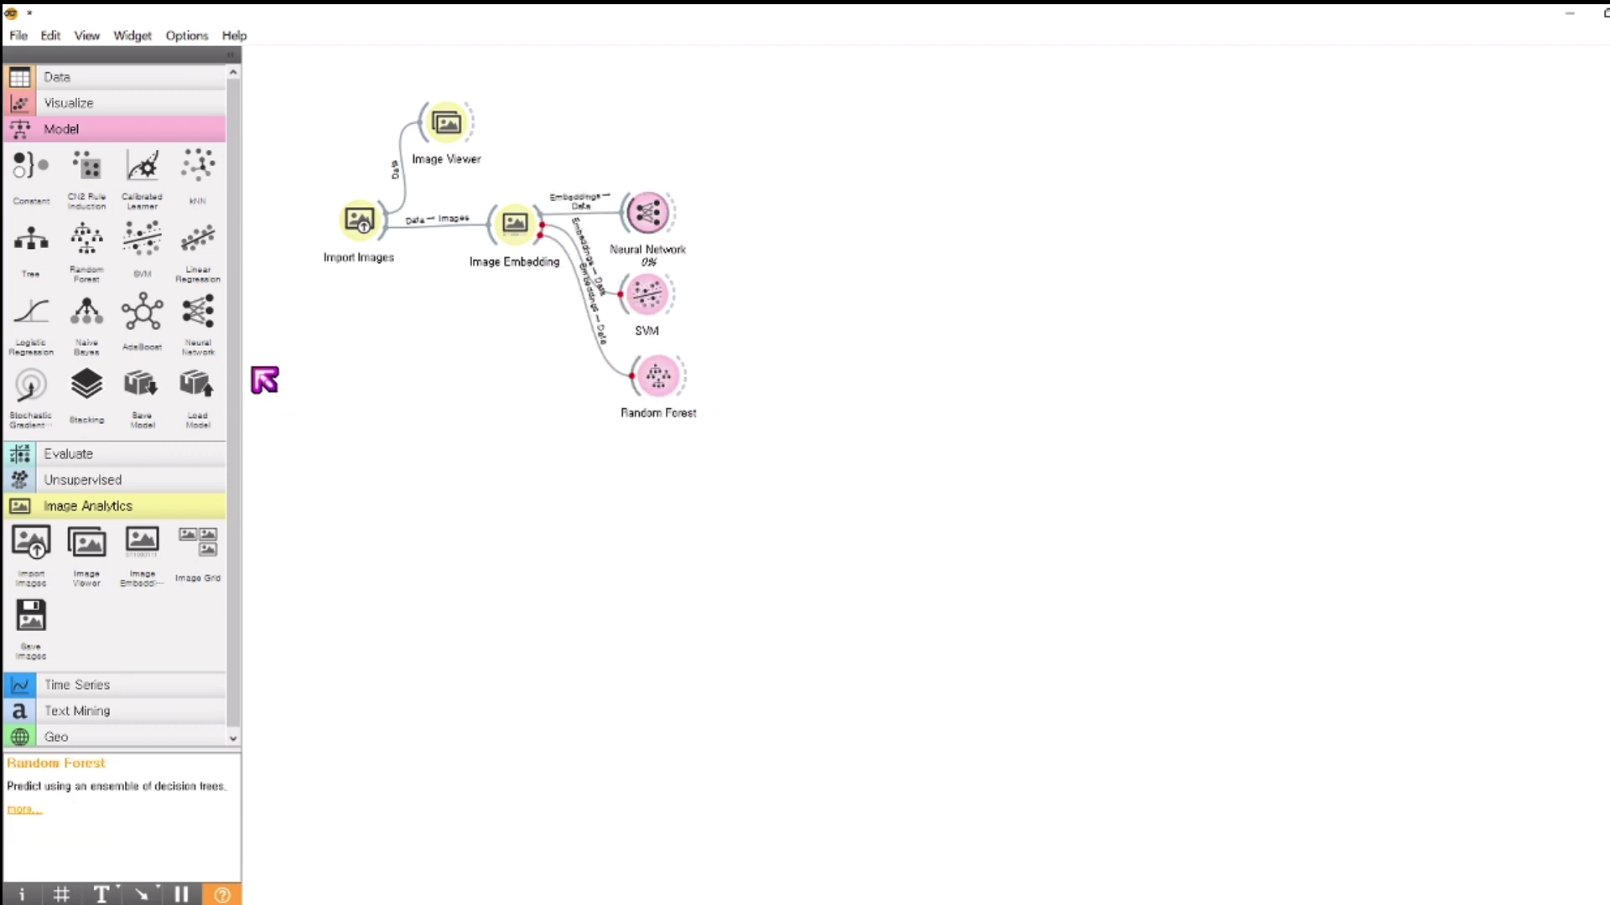
Step: Add a Test and Score widget and link Image Embedding, Neural Network, SVM and Random Forest to it
{"action": "left_click", "coordinate": [91, 452]}
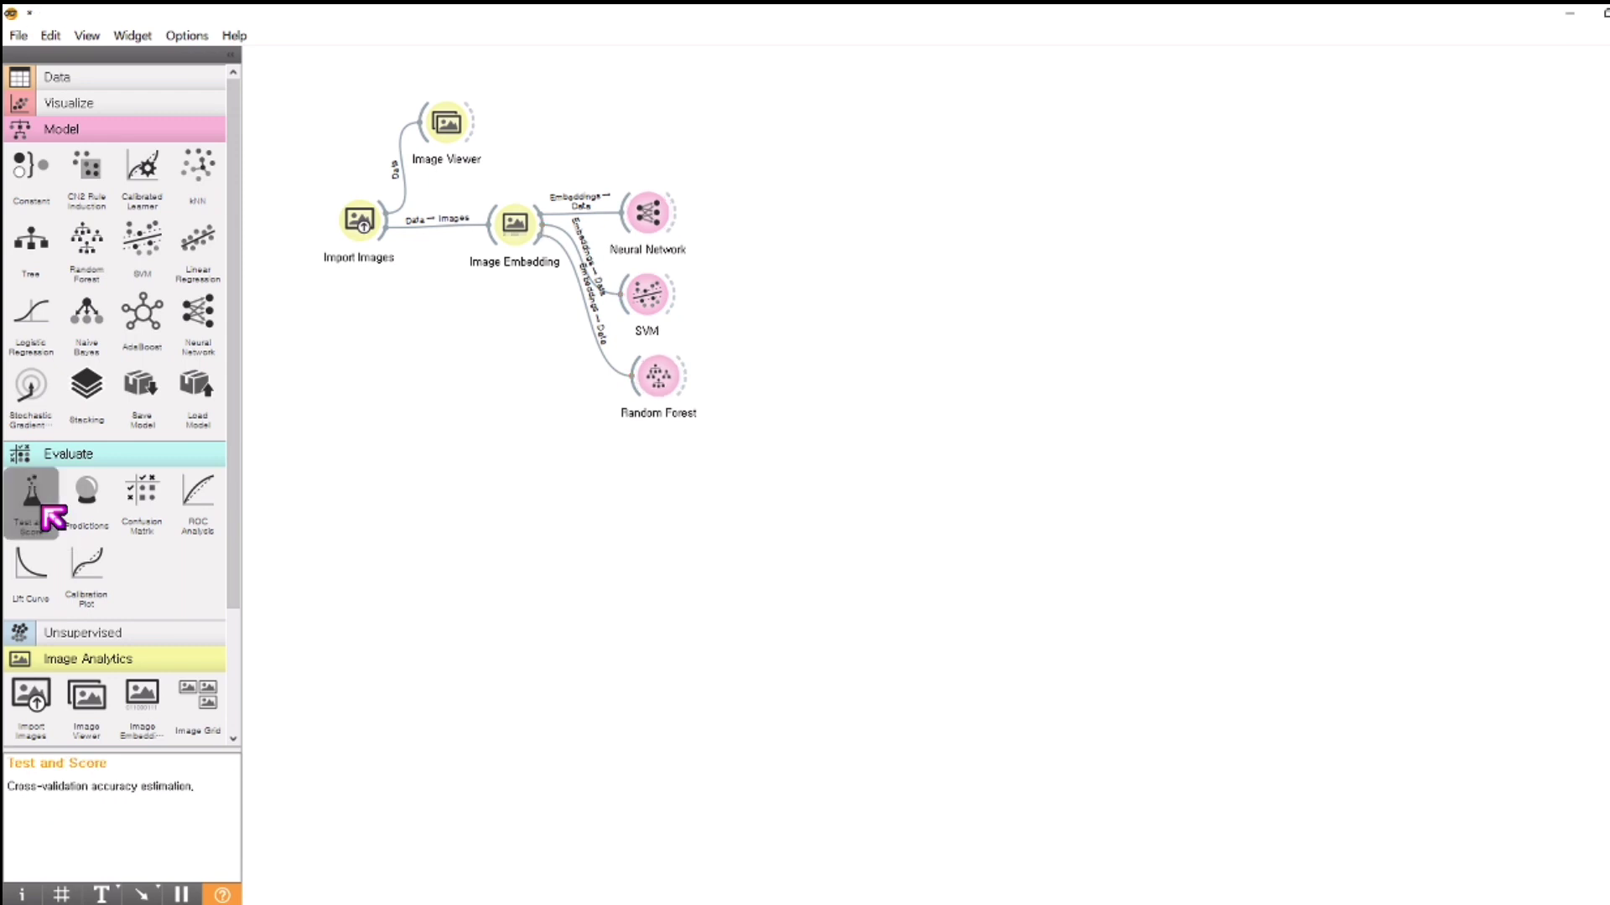
{"action": "left_click_drag", "start_coordinate": [791, 189], "coordinate": [789, 190]}
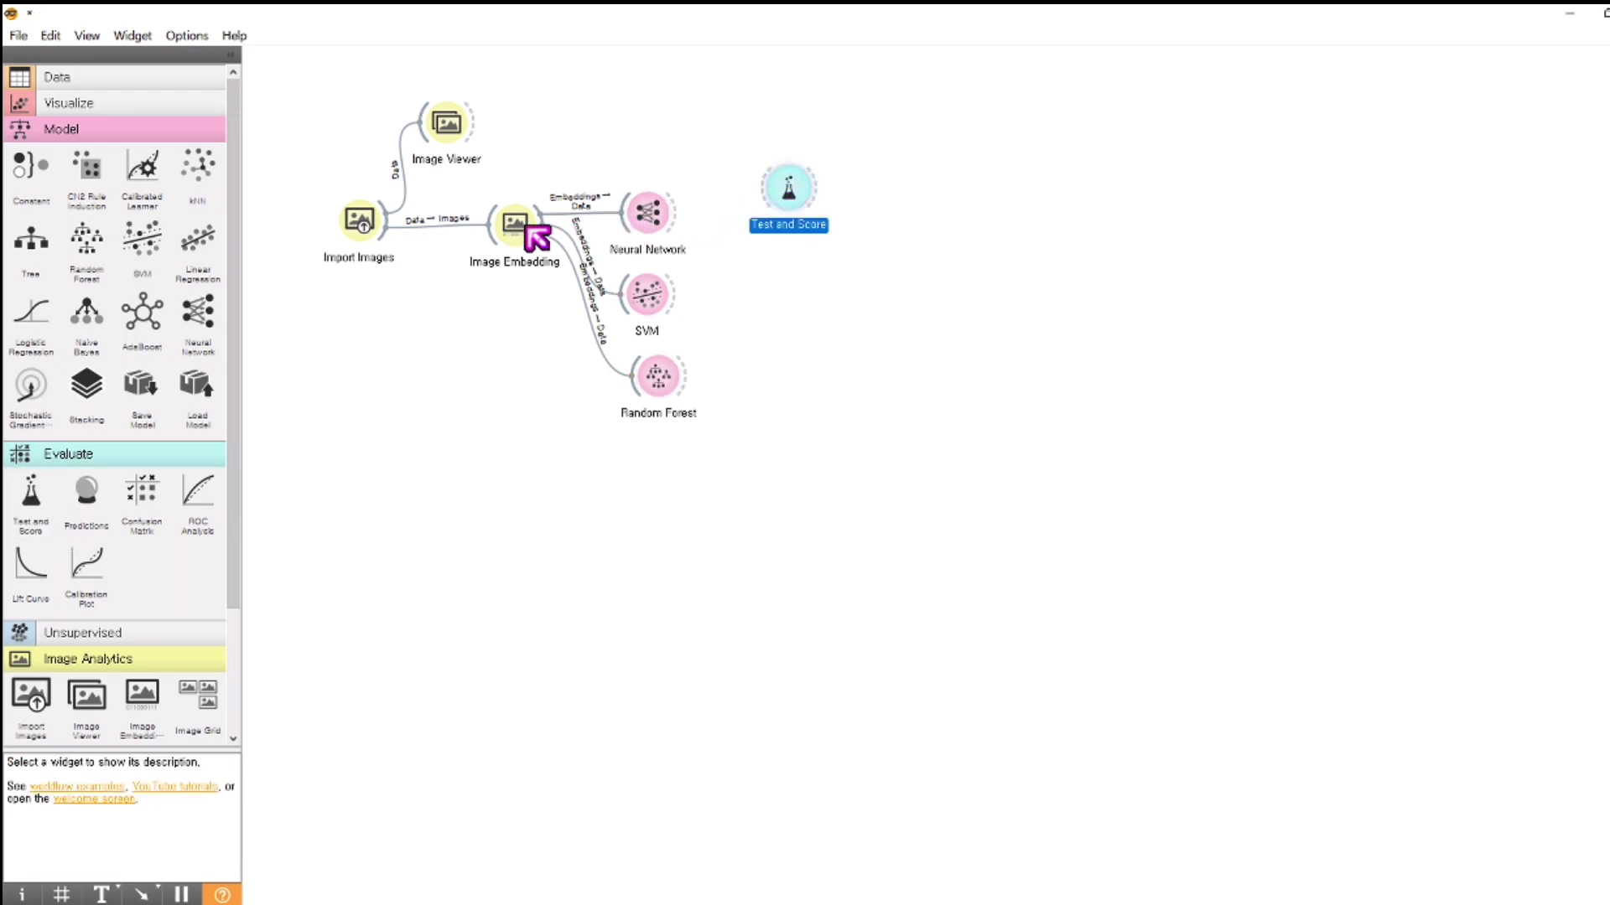
{"action": "left_click_drag", "start_coordinate": [549, 222], "coordinate": [753, 179]}
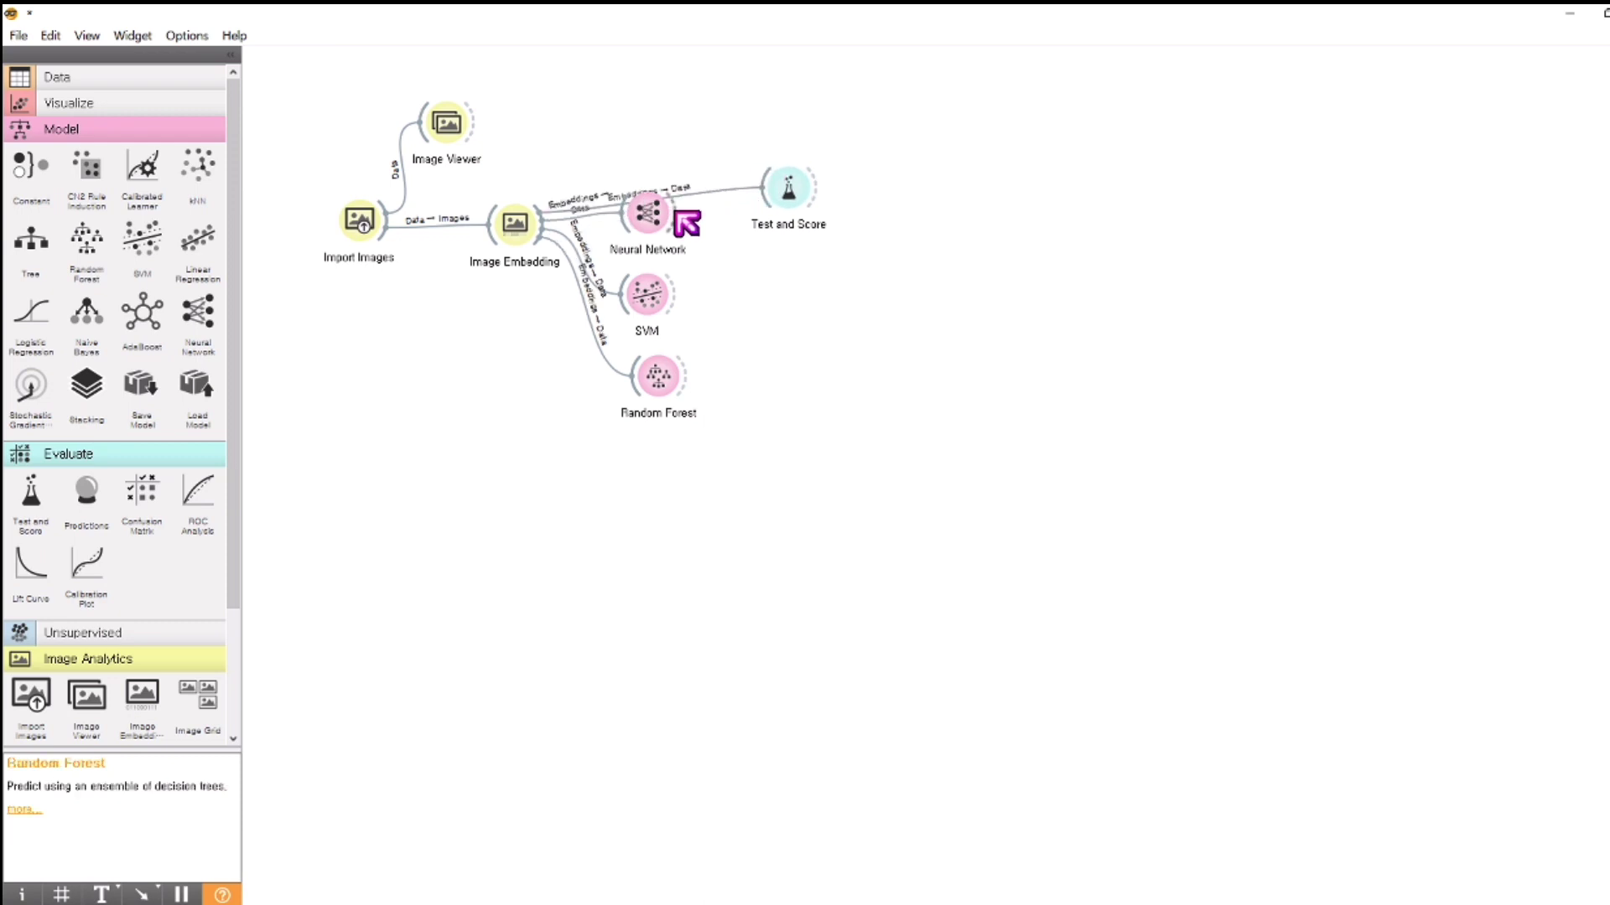
{"action": "left_click_drag", "start_coordinate": [675, 219], "coordinate": [781, 191]}
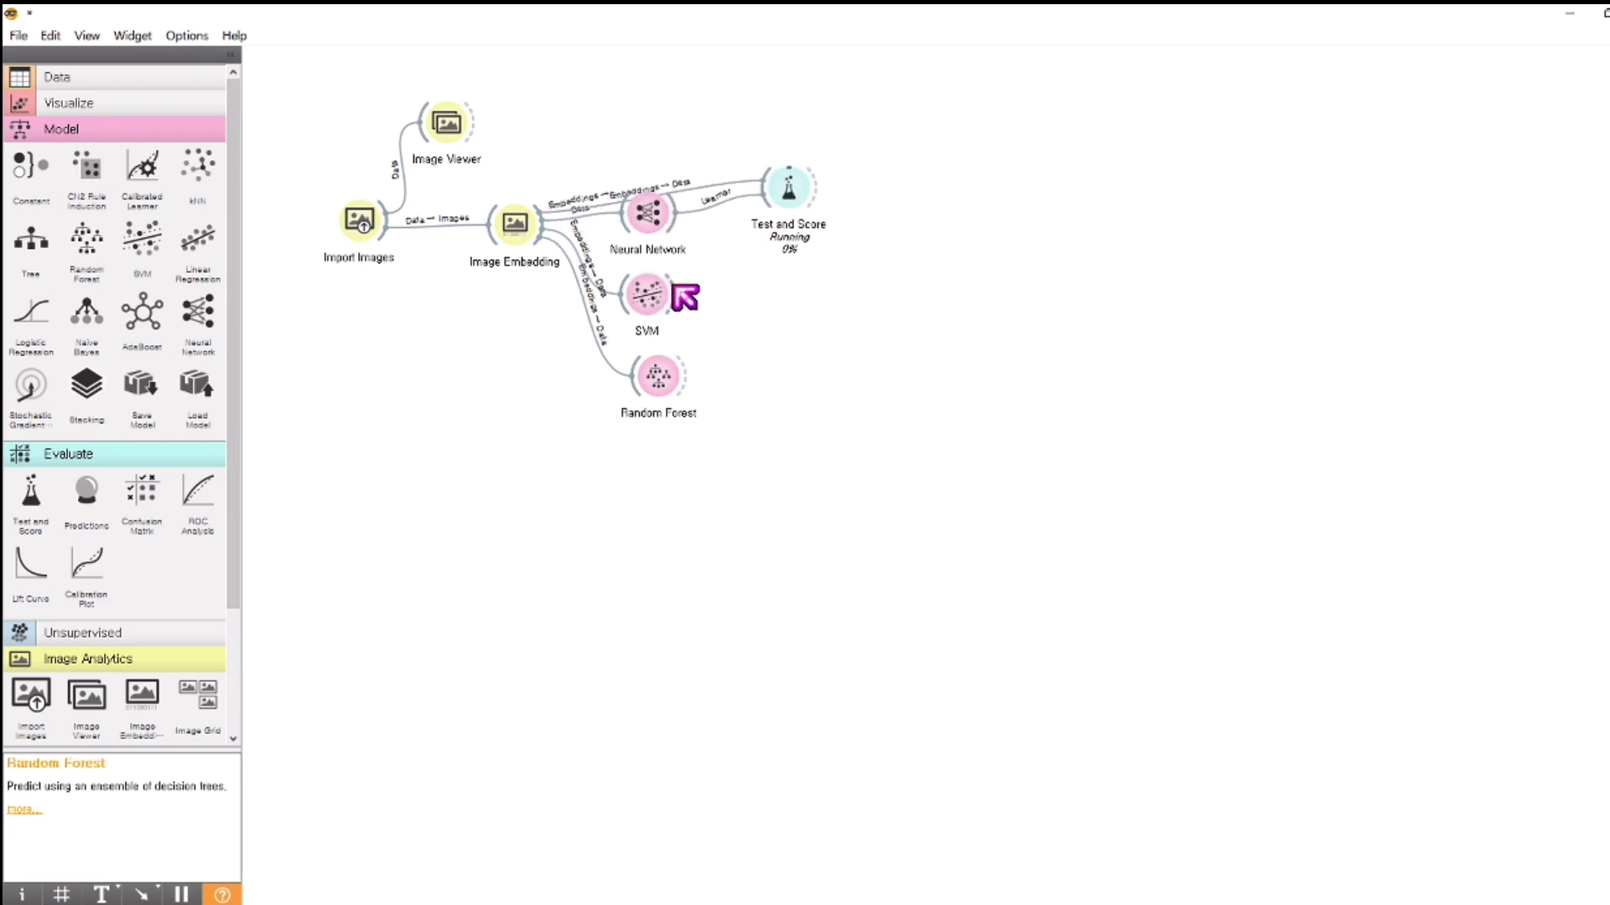
{"action": "left_click_drag", "start_coordinate": [675, 293], "coordinate": [778, 197]}
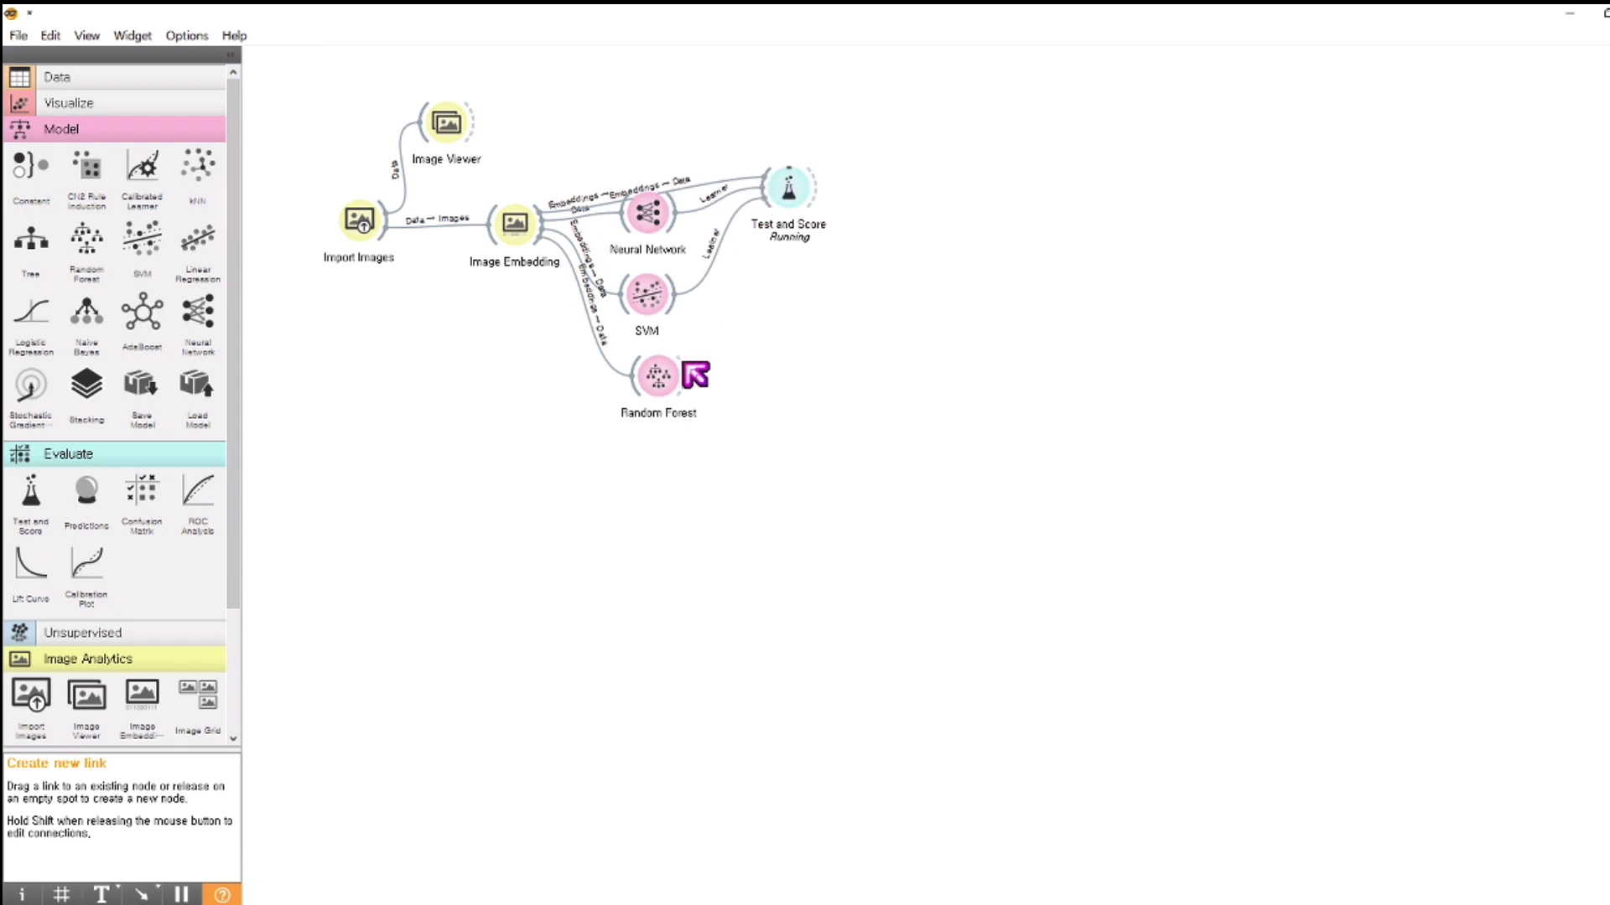
{"action": "left_click_drag", "start_coordinate": [693, 378], "coordinate": [784, 195]}
Step: Add a Confusion Matrix widget linked to the output of Test and Score
{"action": "left_click_drag", "start_coordinate": [812, 193], "coordinate": [899, 226]}
{"action": "left_click", "coordinate": [966, 270]}
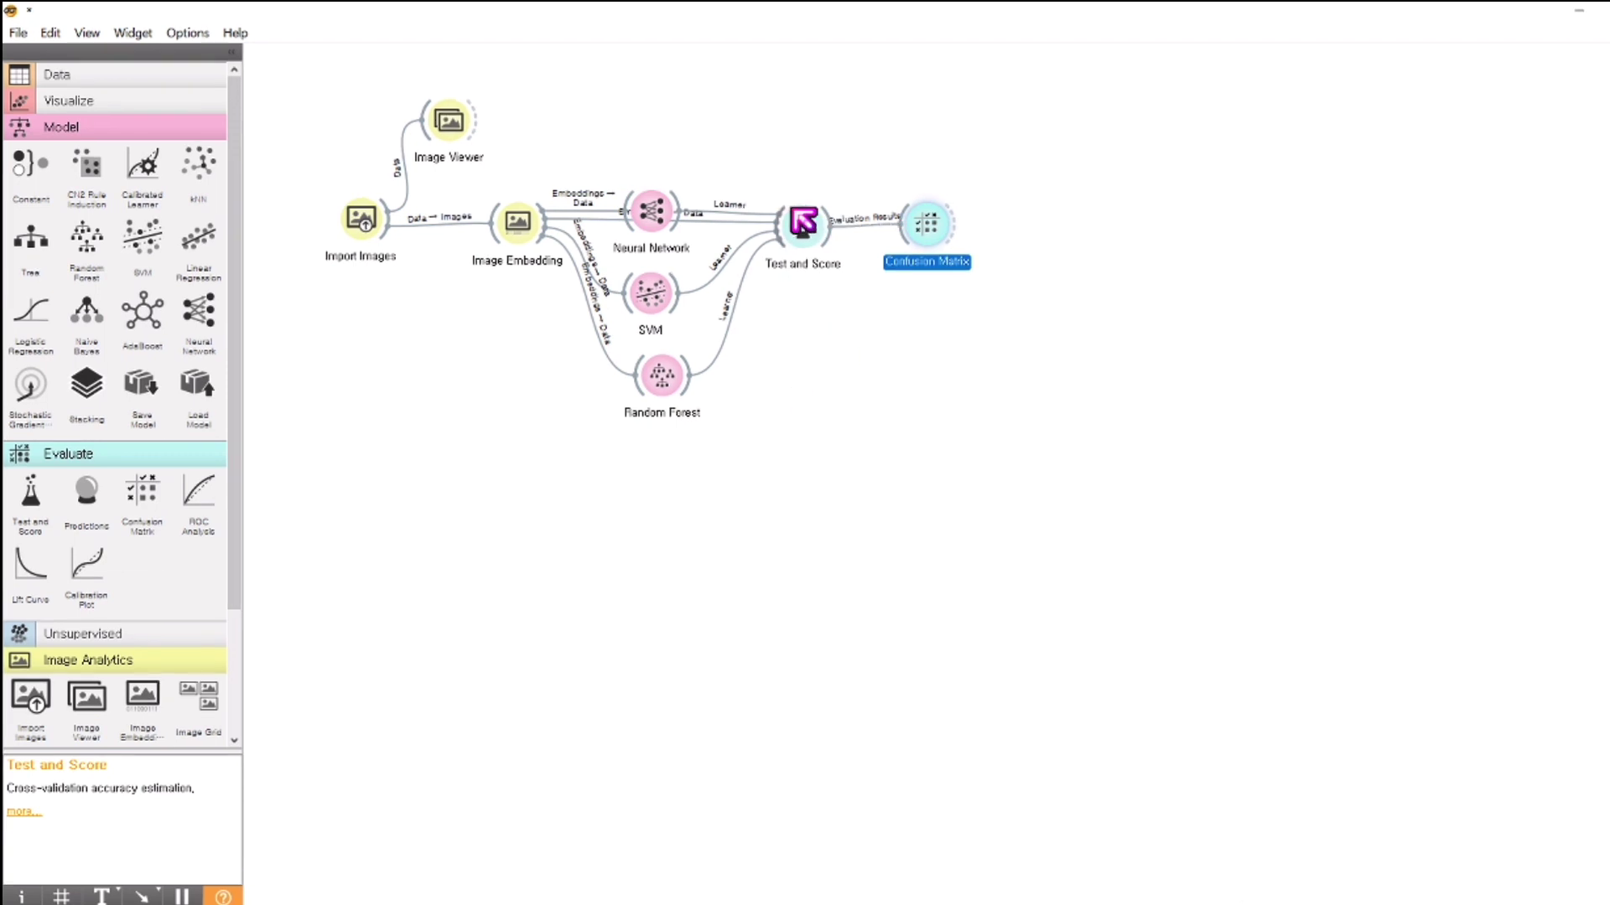
Step: Compare the models' evaluation results in Test and Score, sorted by F1 from highest to lowest
{"action": "double_click", "coordinate": [803, 228]}
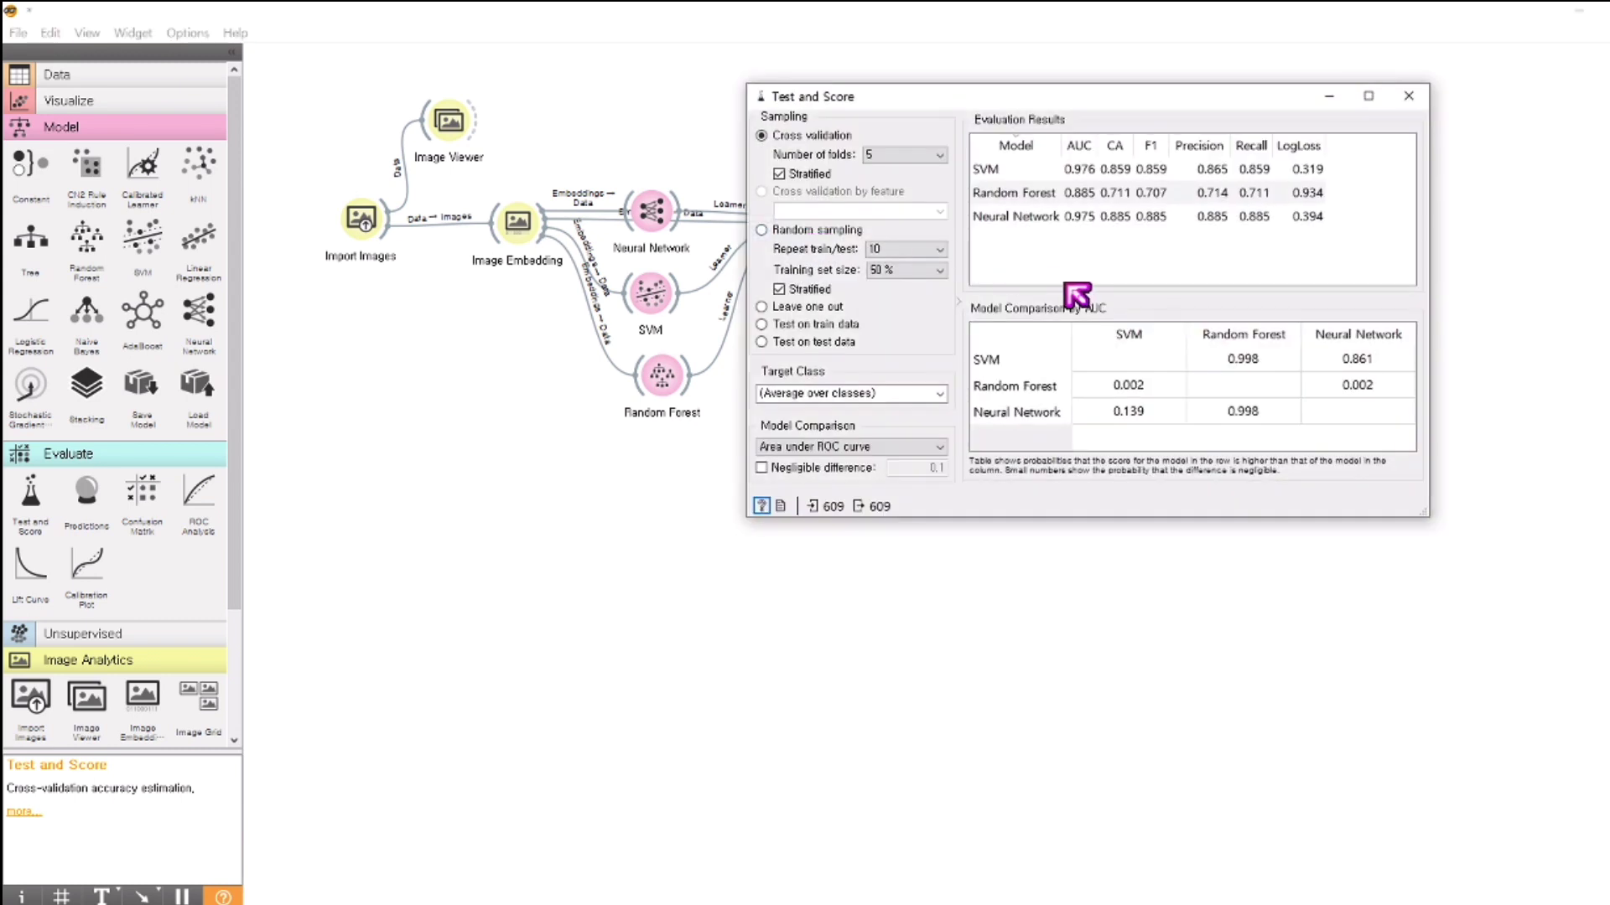
{"action": "left_click", "coordinate": [1165, 149]}
{"action": "left_click", "coordinate": [1165, 150]}
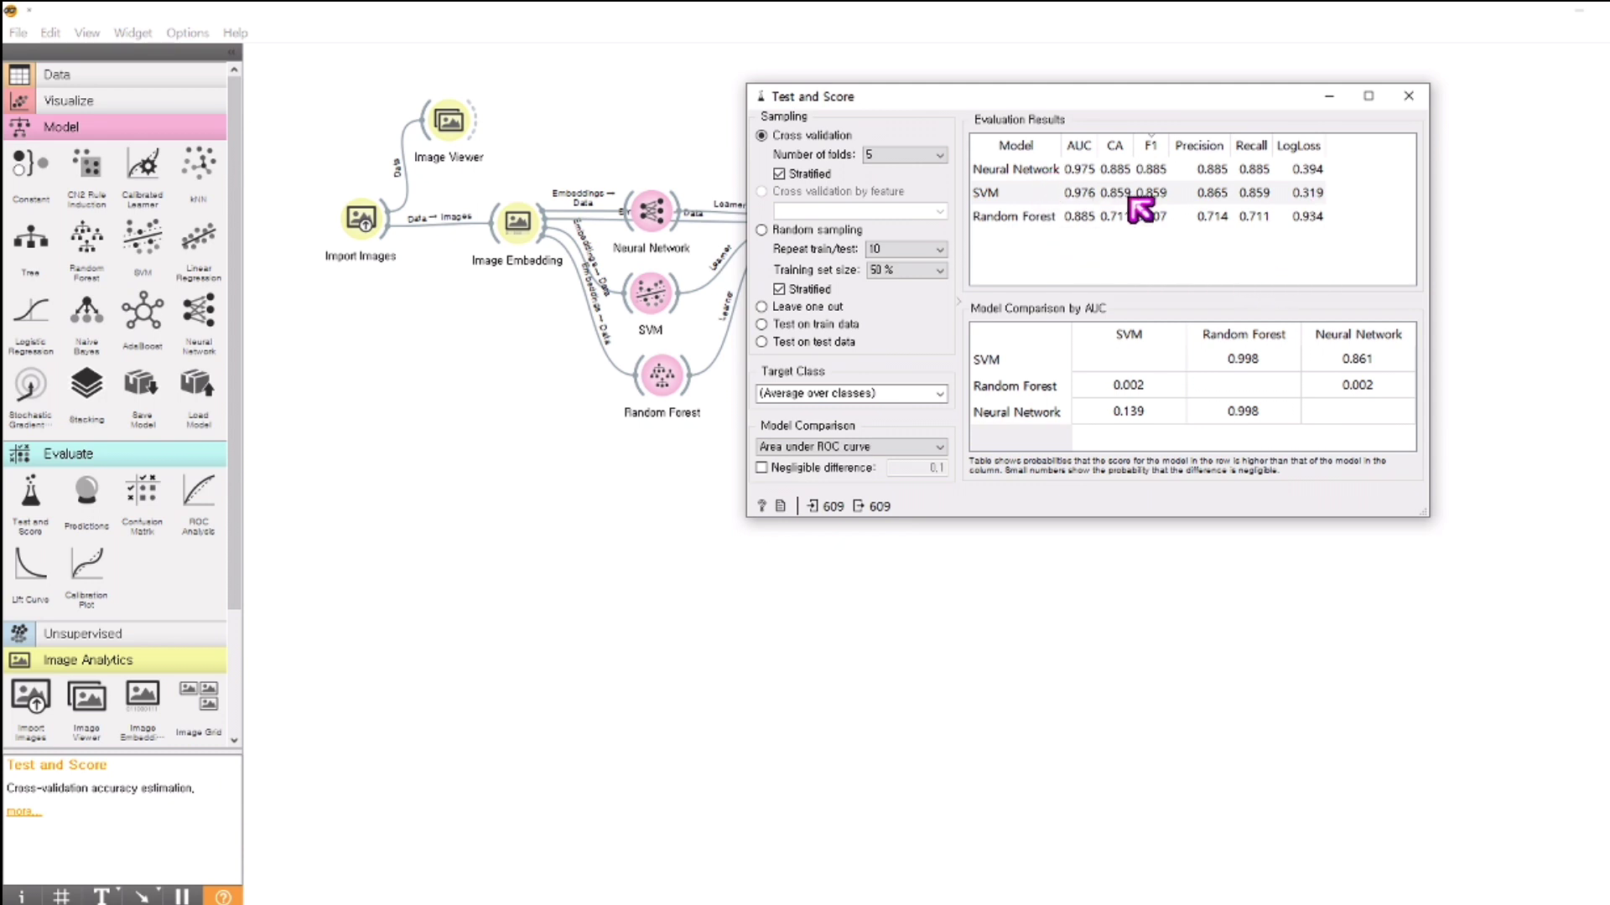
{"action": "left_click", "coordinate": [1155, 146]}
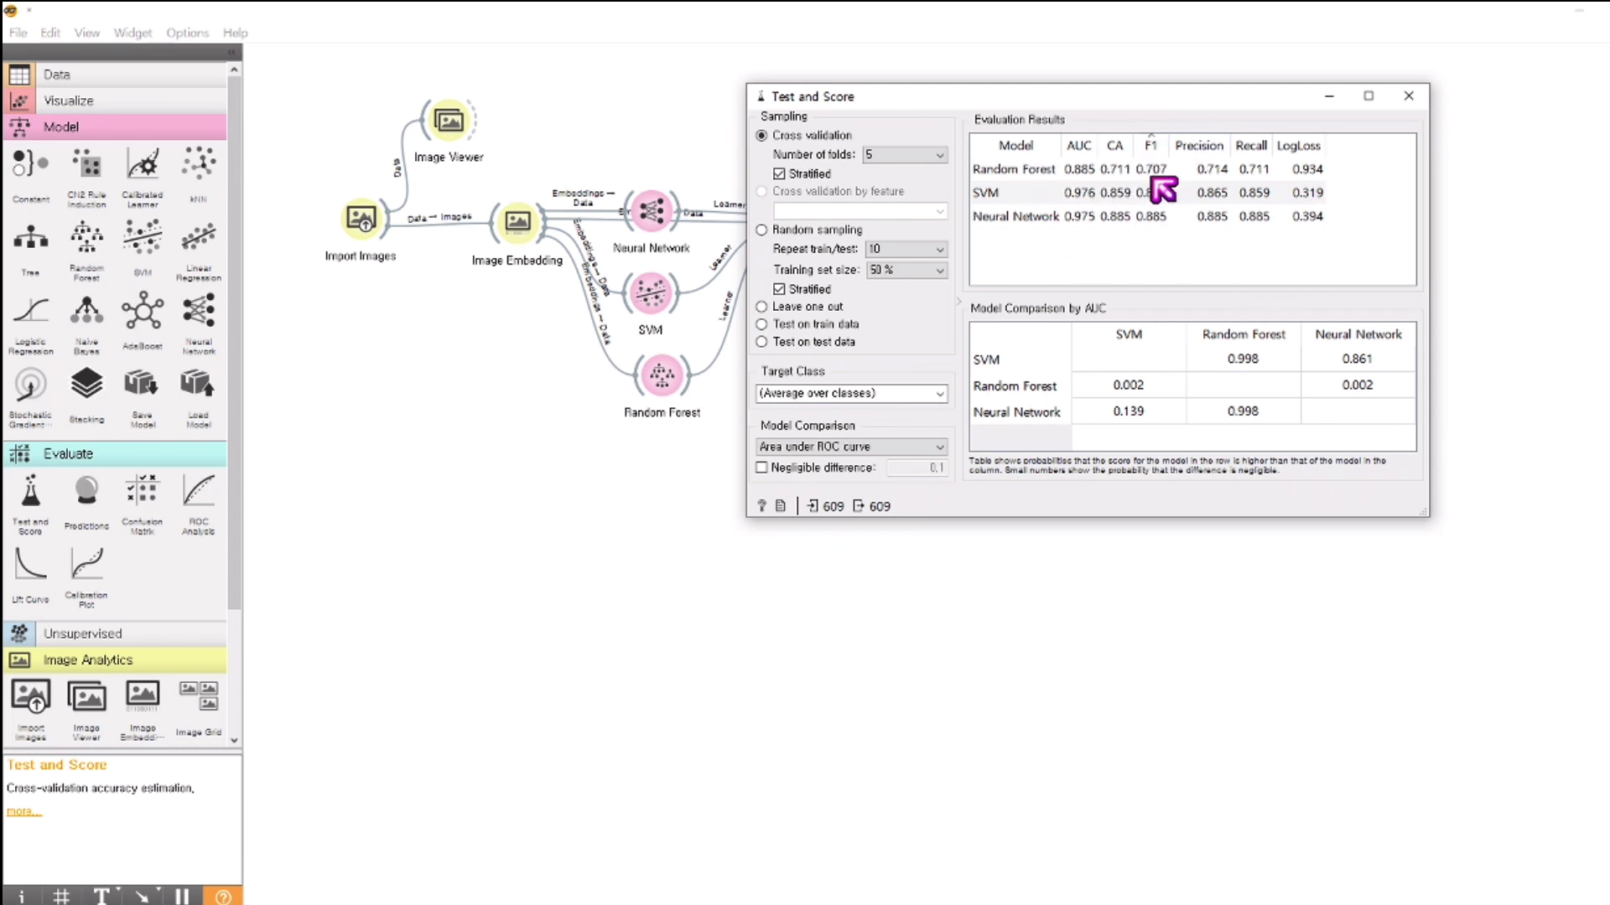
{"action": "left_click", "coordinate": [1152, 144]}
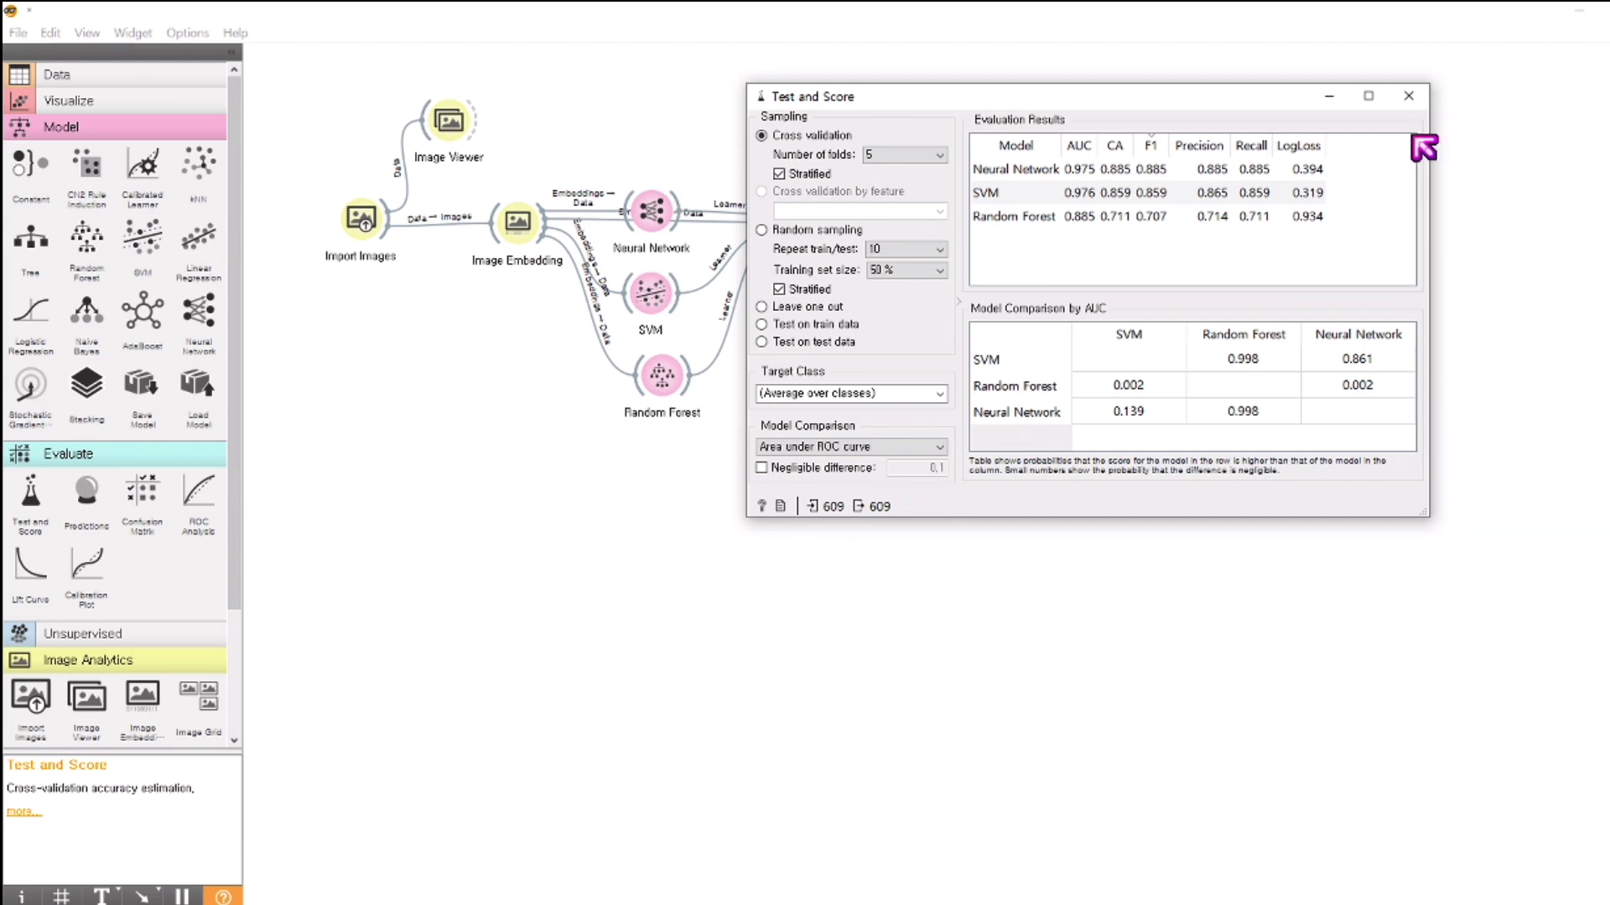
{"action": "left_click", "coordinate": [1408, 95]}
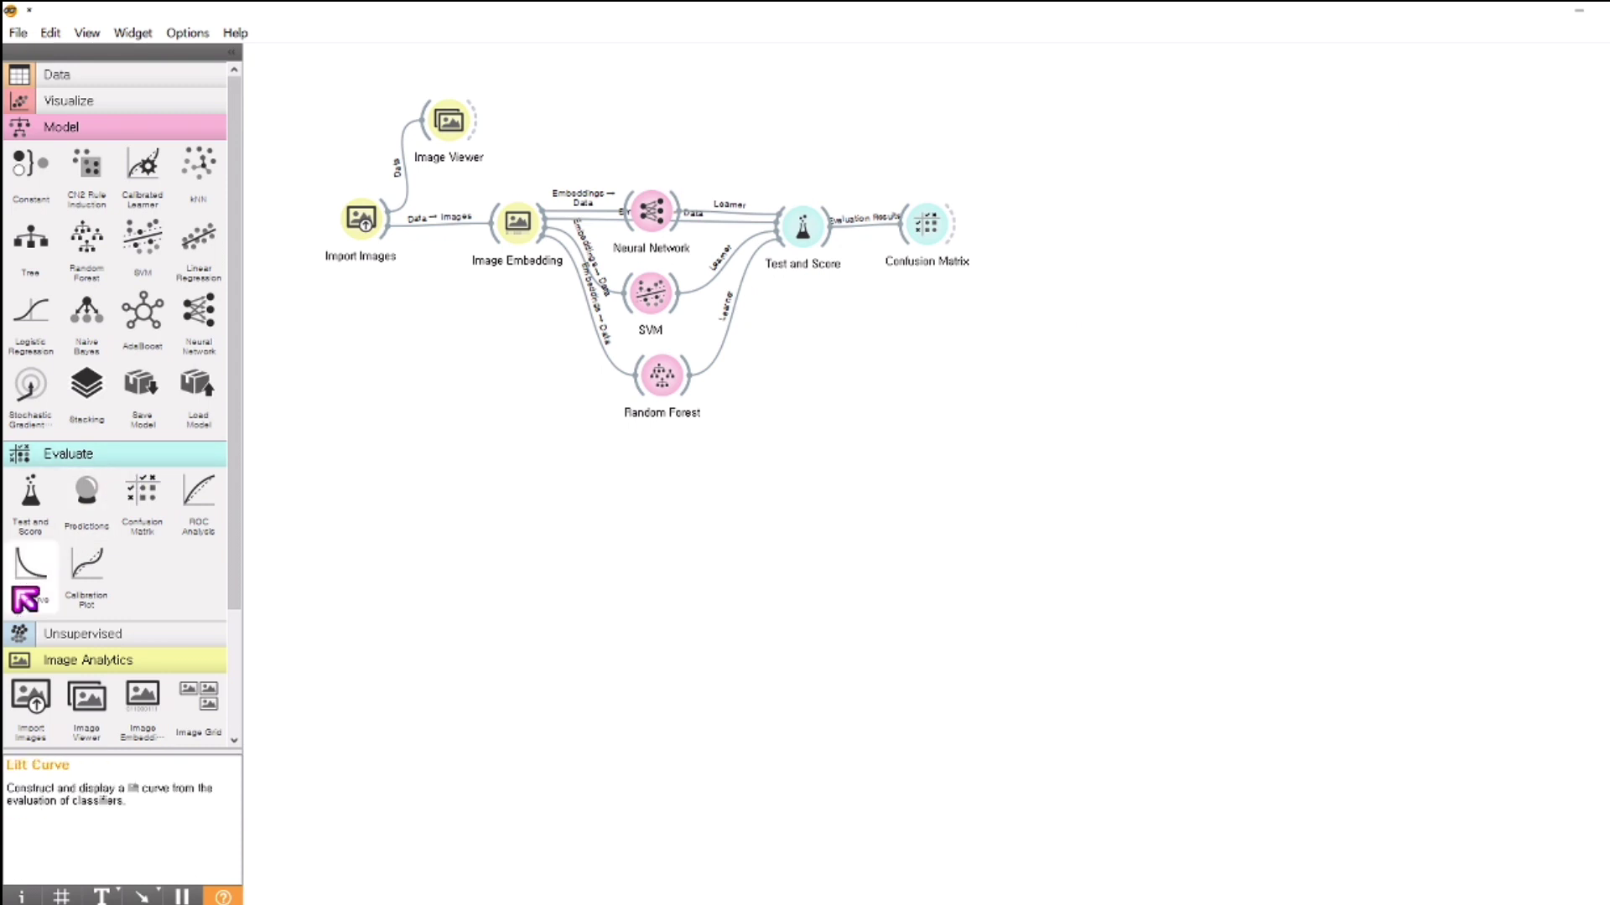
Step: Add a second Import Images widget in the empty area below the first one and load the 테스트(시험) folder into it
{"action": "left_click", "coordinate": [34, 694]}
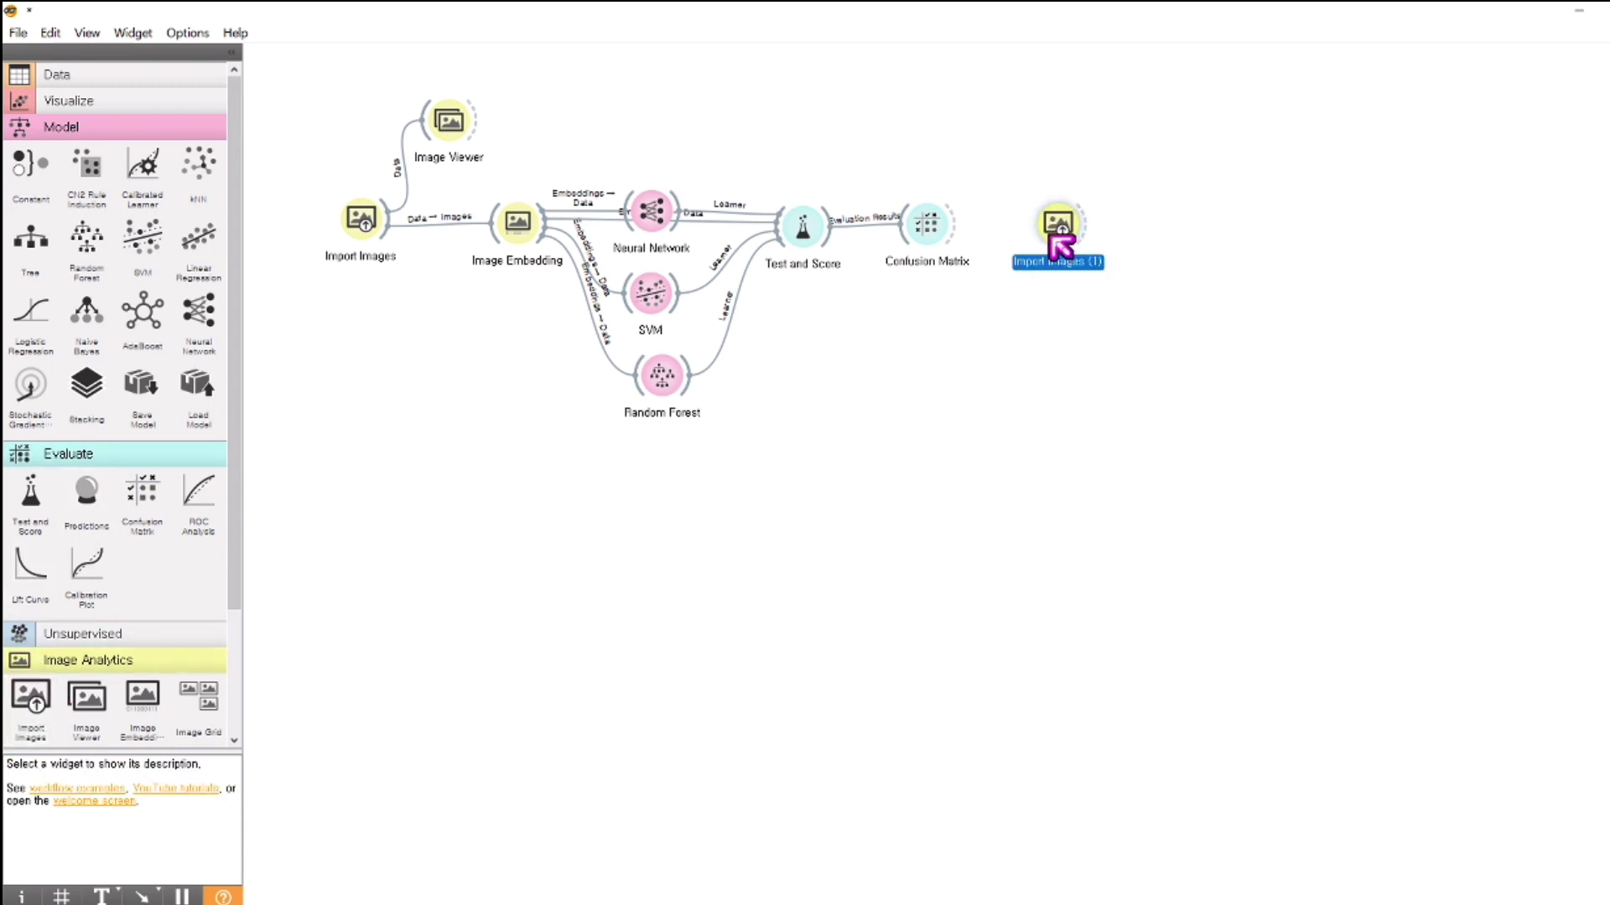
{"action": "left_click_drag", "start_coordinate": [1049, 230], "coordinate": [373, 549]}
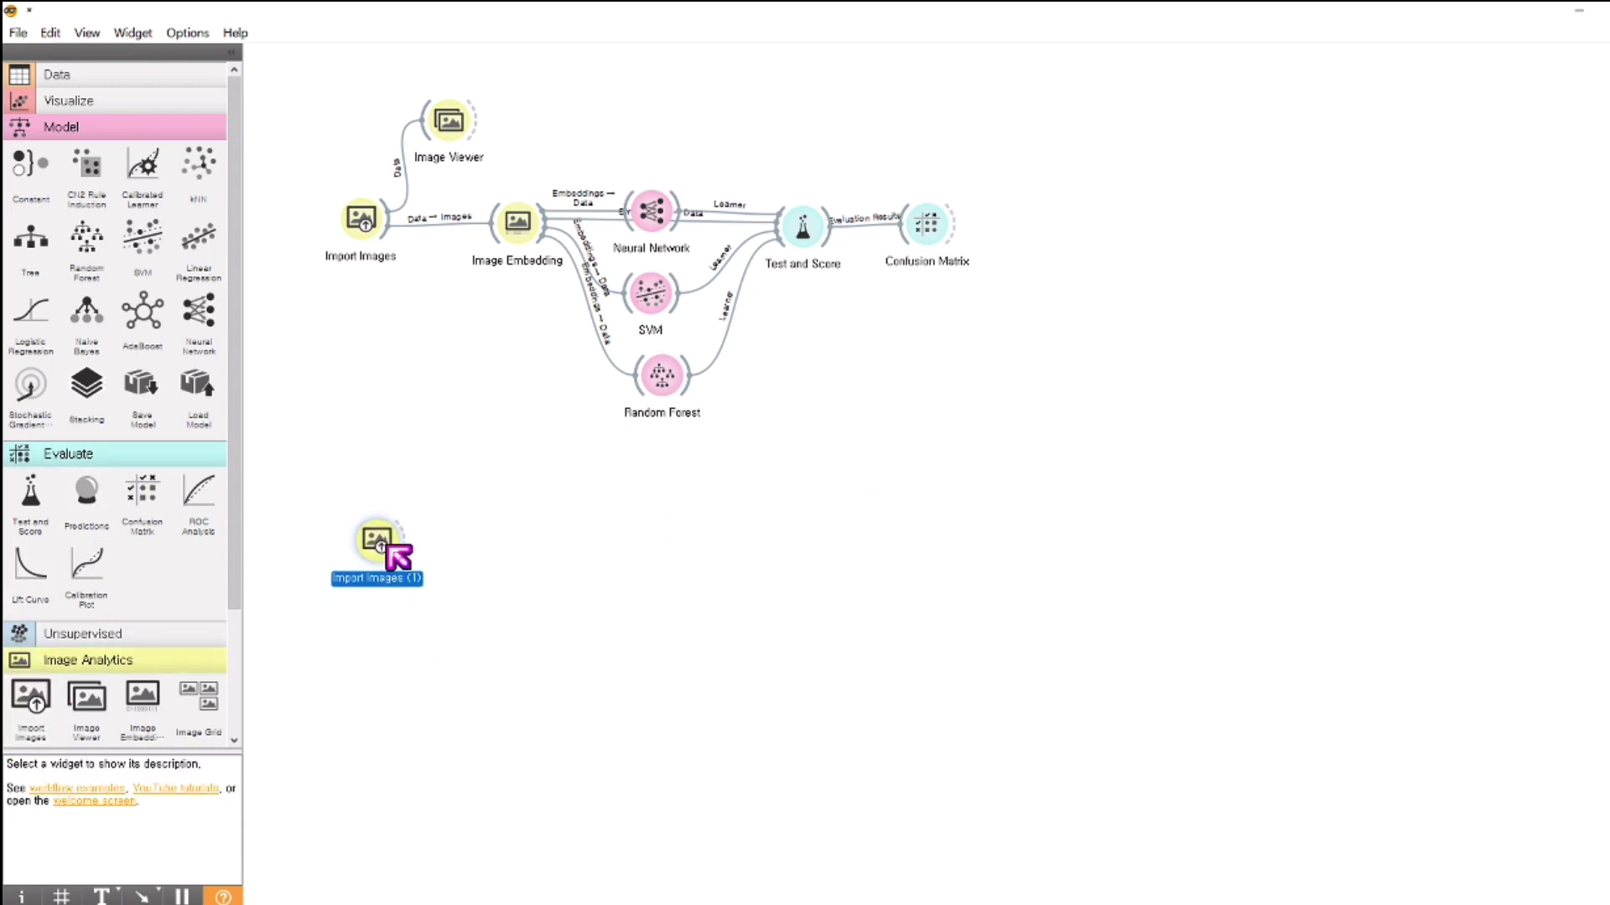
{"action": "double_click", "coordinate": [379, 545]}
{"action": "left_click", "coordinate": [873, 418]}
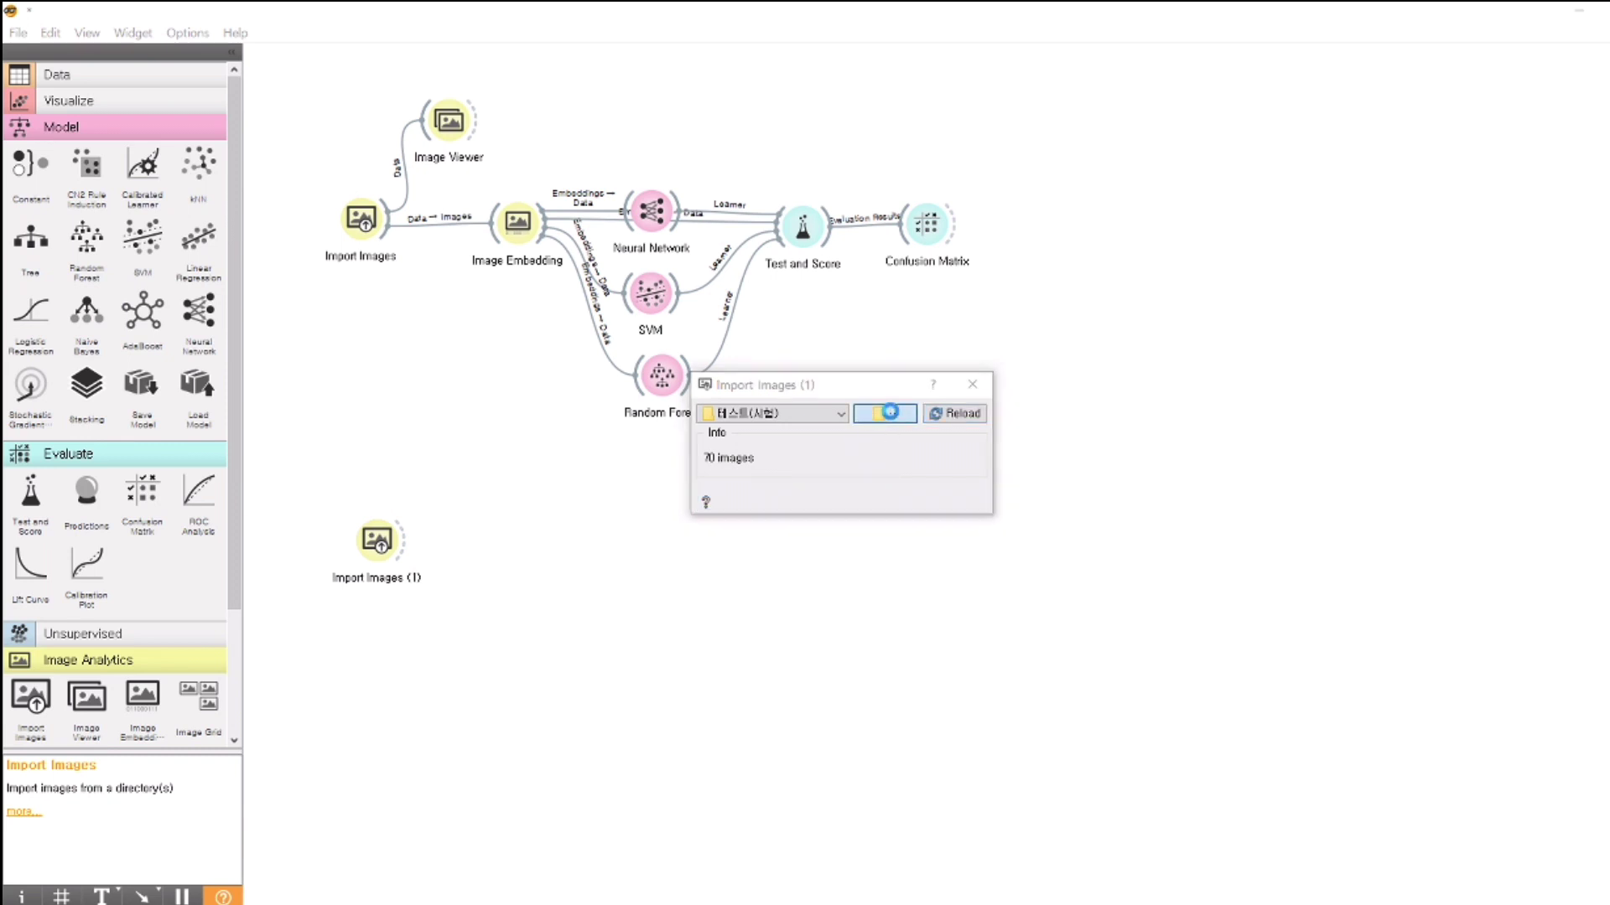
{"action": "left_click", "coordinate": [1061, 555]}
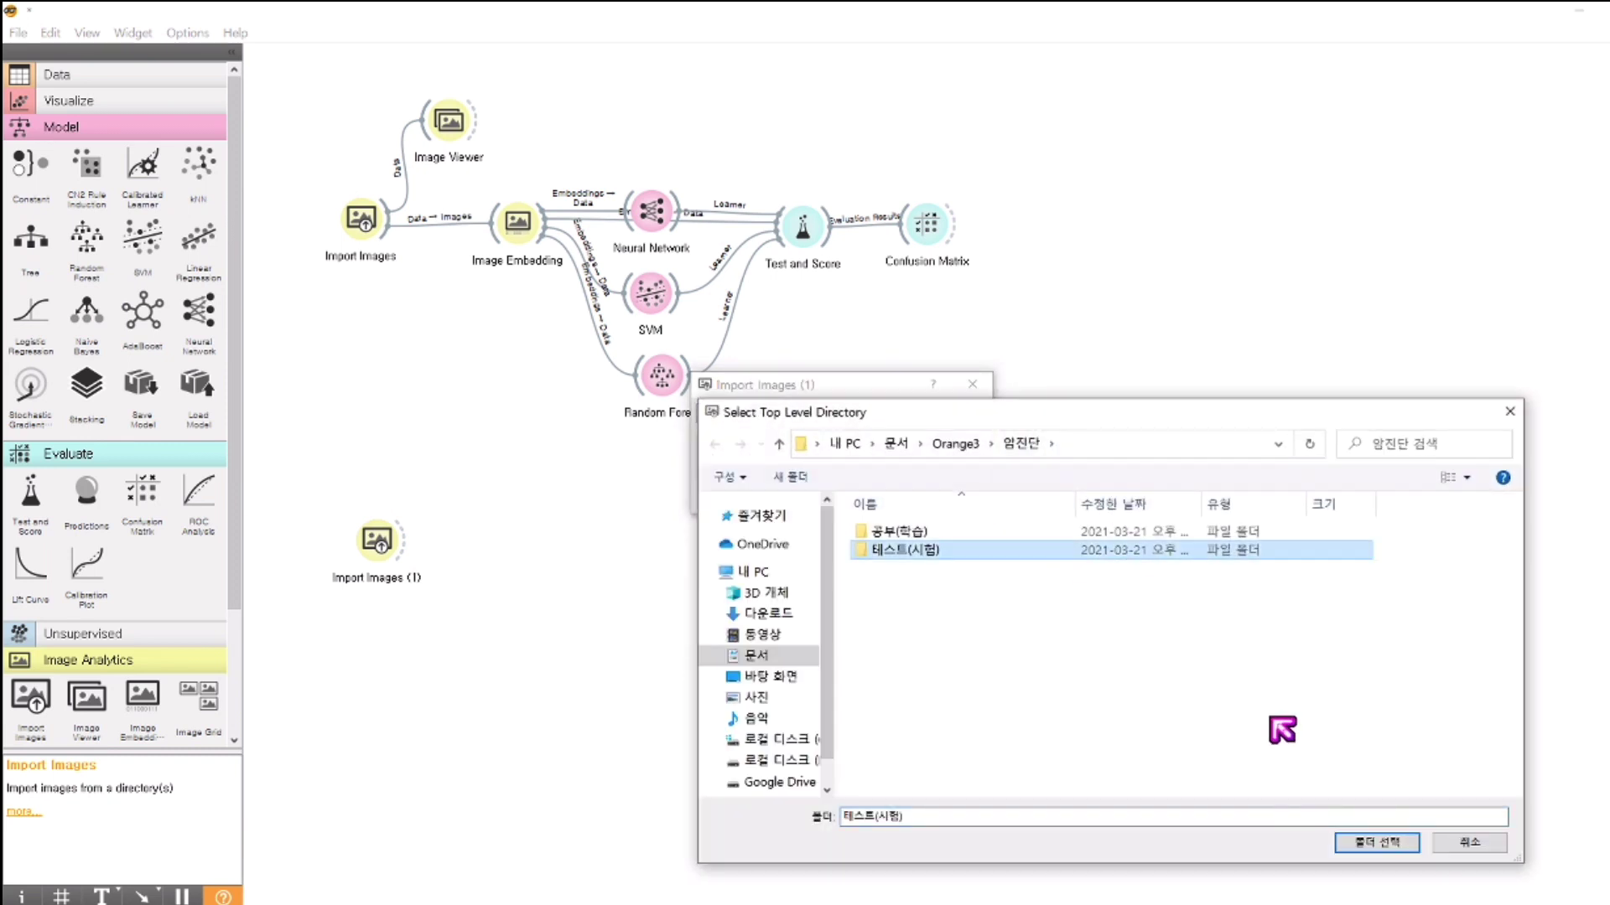
{"action": "left_click", "coordinate": [1365, 845]}
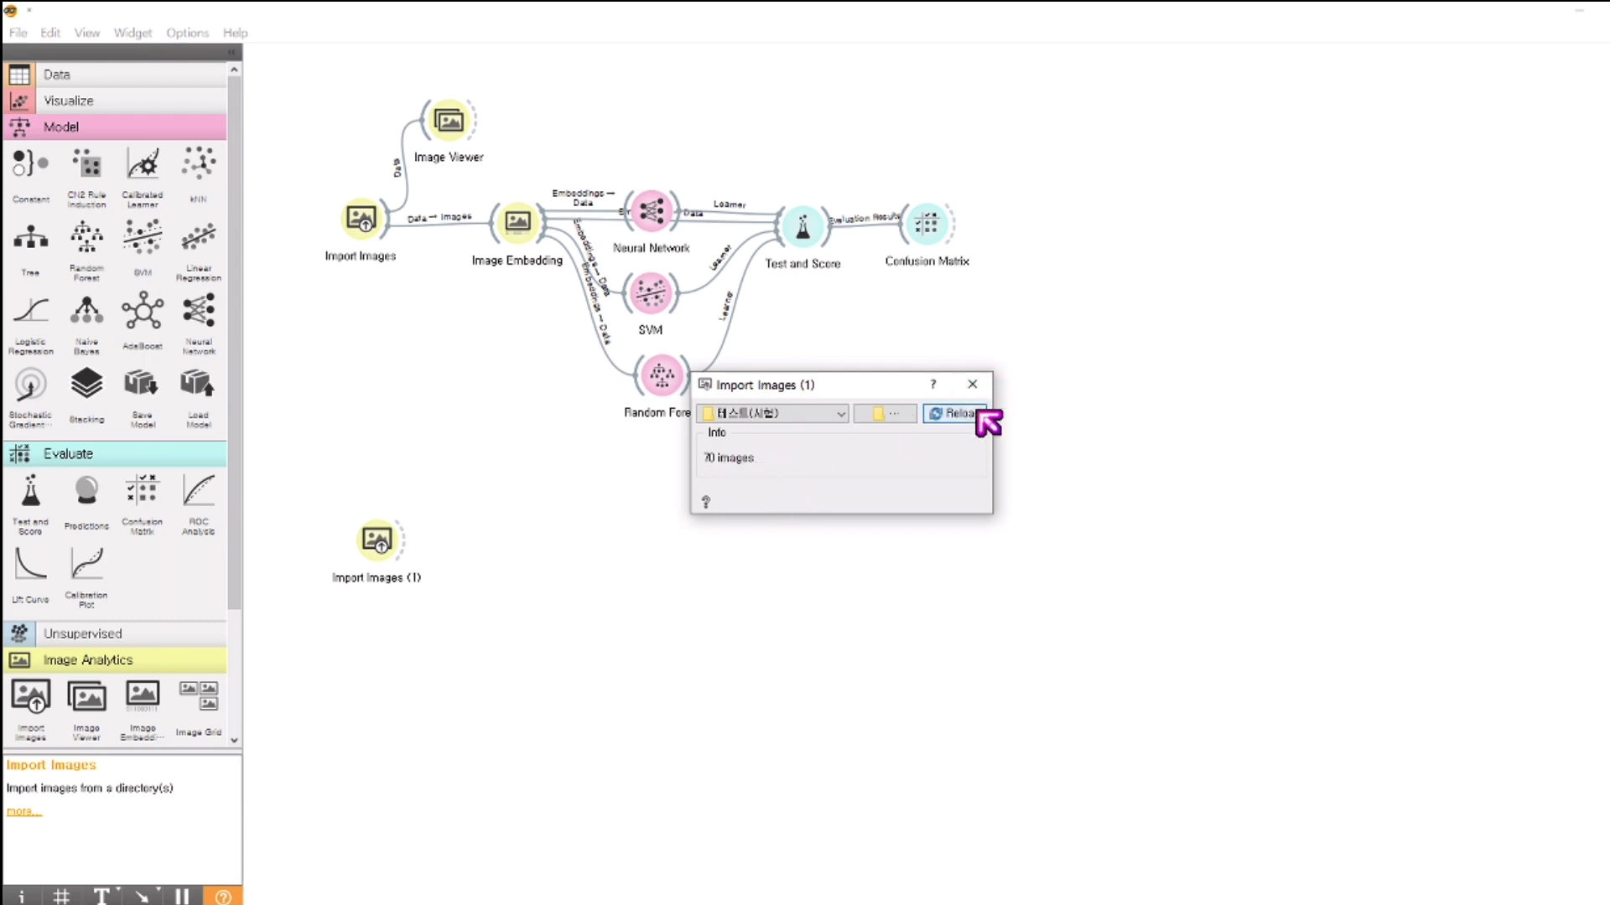
{"action": "left_click", "coordinate": [972, 384]}
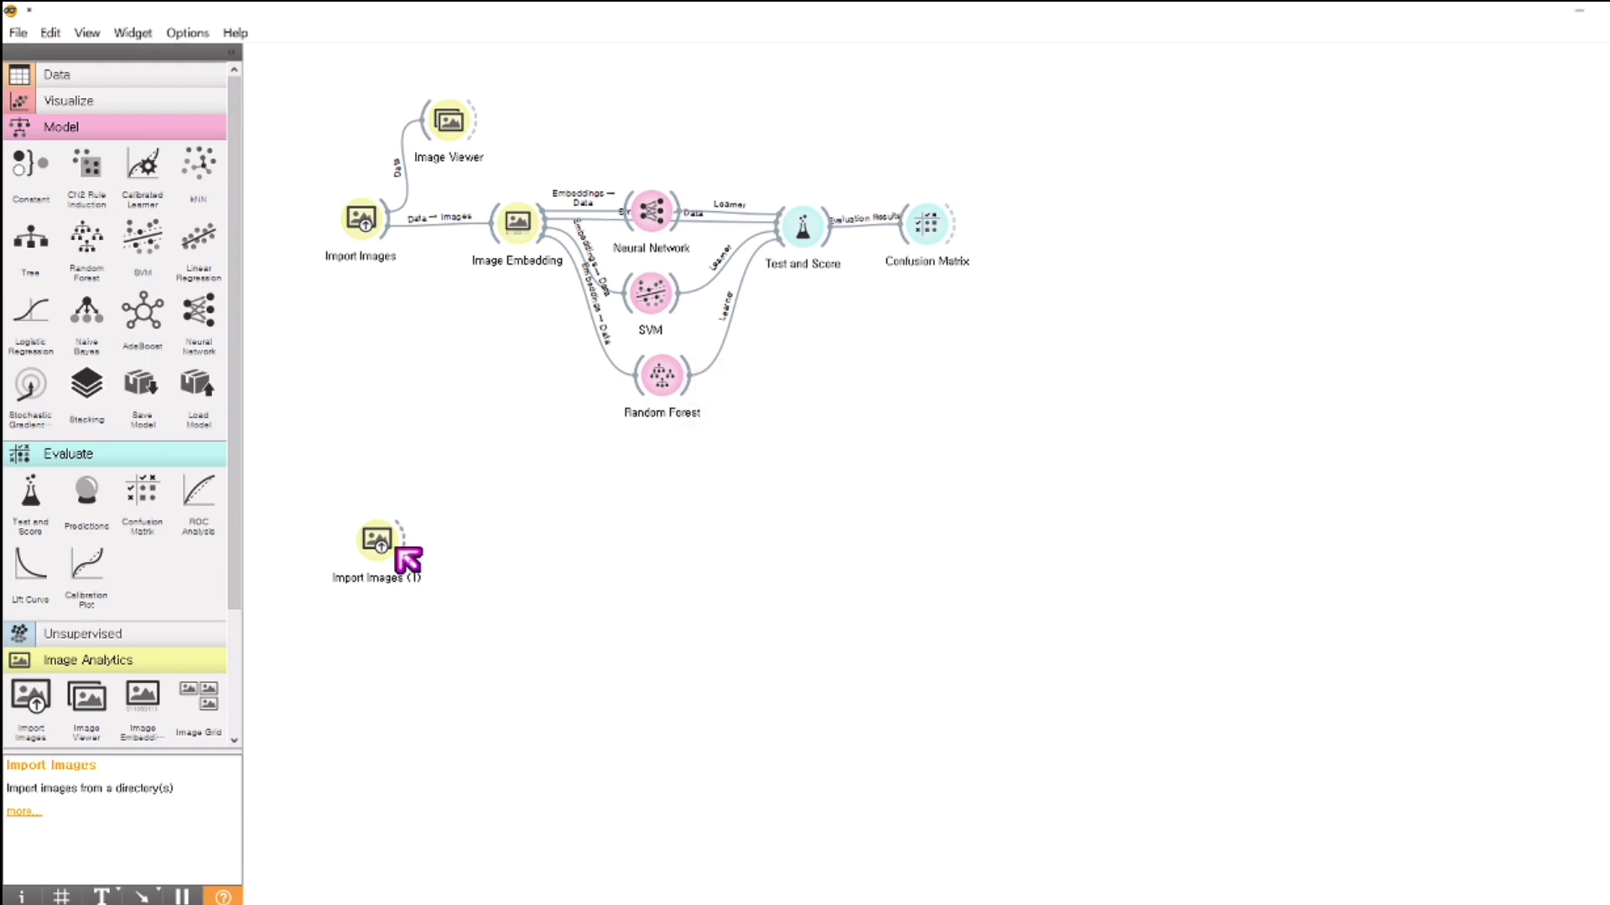
Step: Link a new Image Embedding widget to the second Import Images and align the two in a row
{"action": "left_click_drag", "start_coordinate": [409, 544], "coordinate": [496, 545]}
{"action": "left_click", "coordinate": [588, 569]}
{"action": "right_click", "coordinate": [595, 543]}
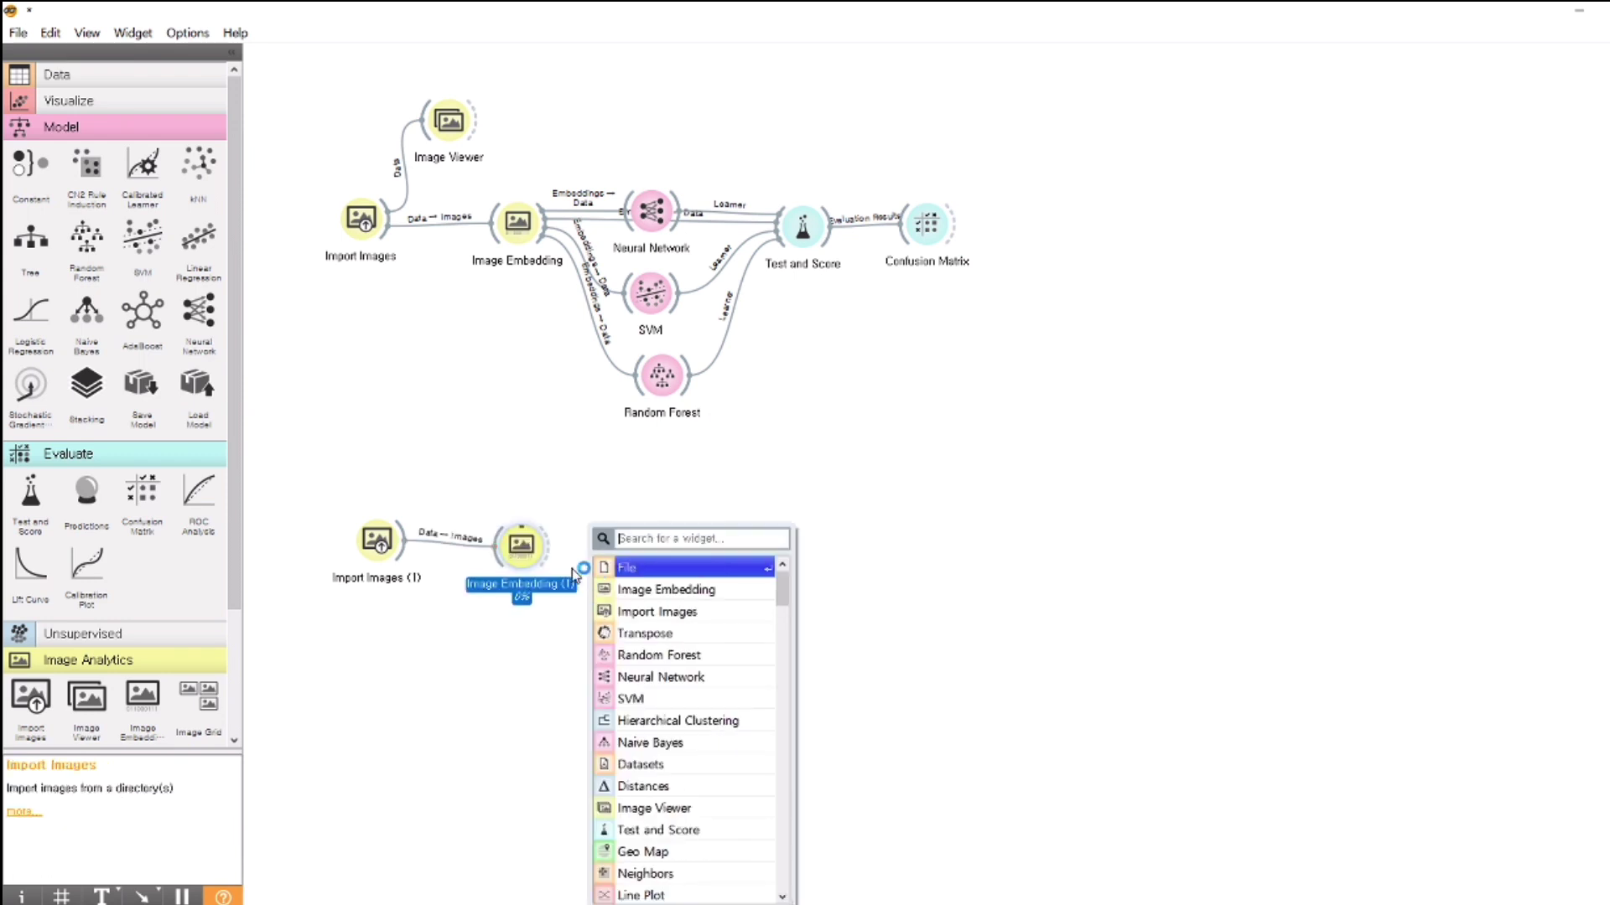
{"action": "left_click", "coordinate": [583, 534]}
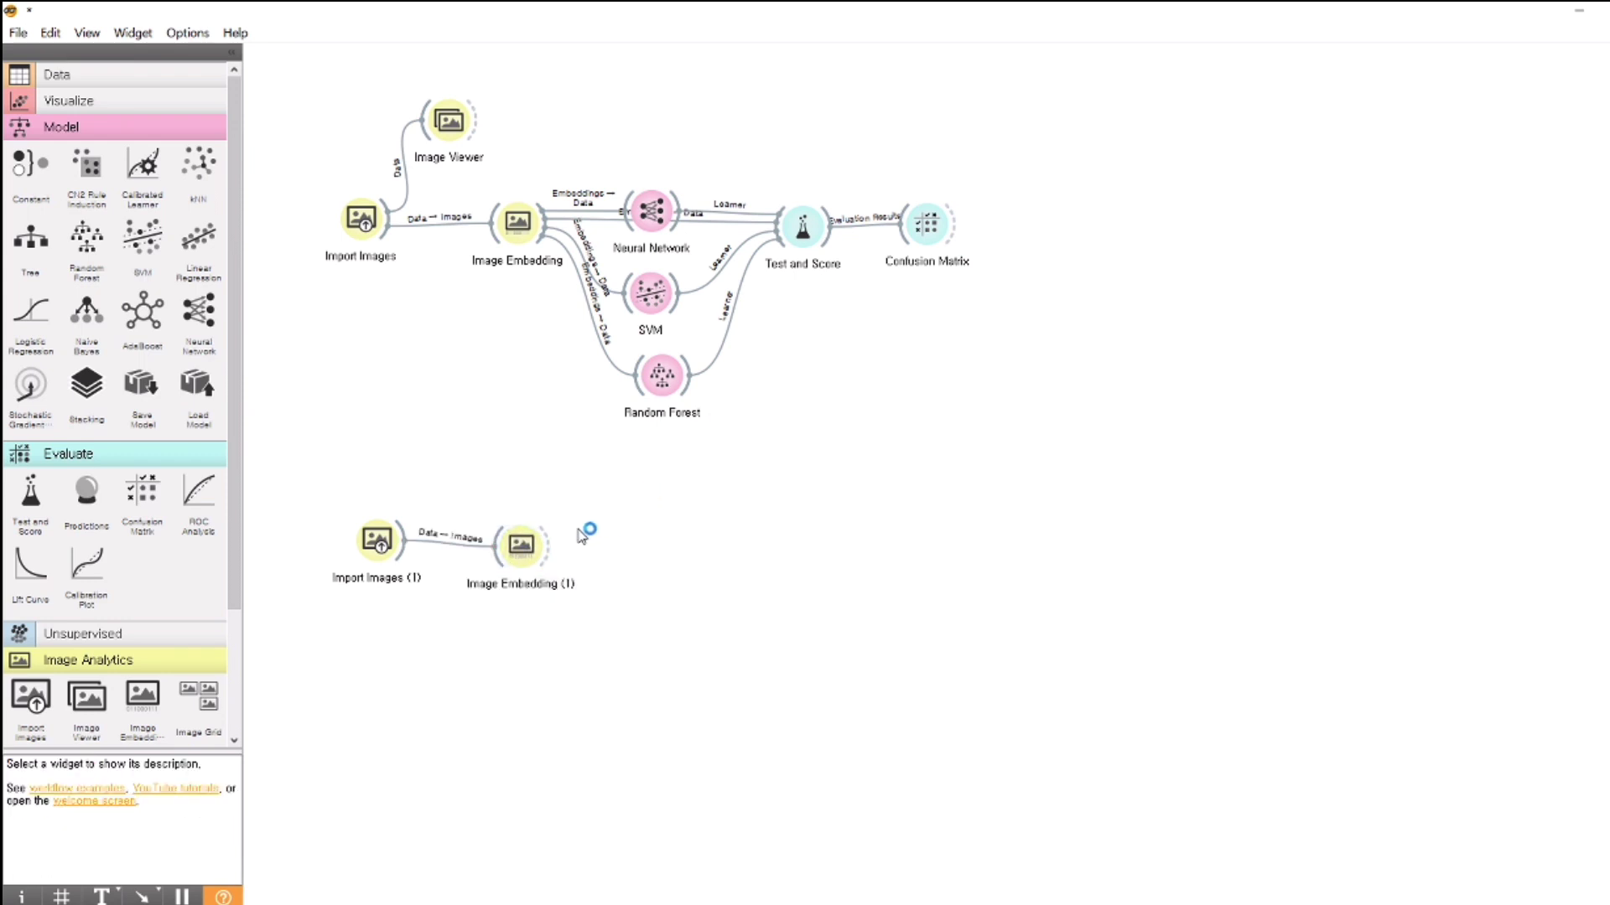
{"action": "left_click_drag", "start_coordinate": [513, 561], "coordinate": [517, 556]}
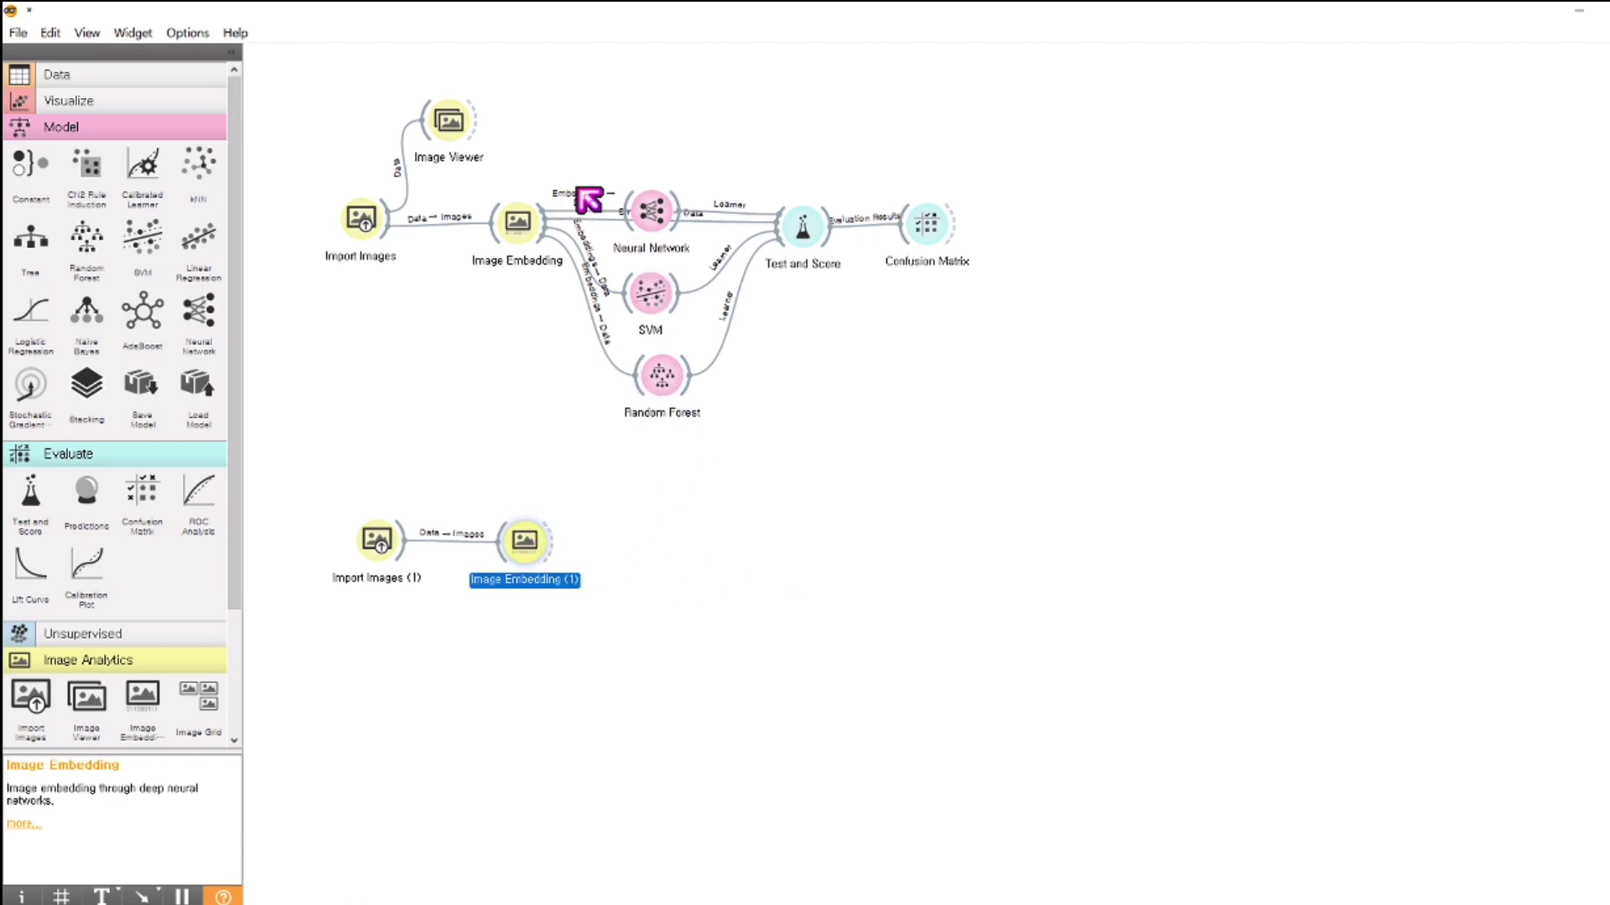
Step: Add a Predictions widget below the evaluation widgets and link Neural Network, SVM, Random Forest and the second Image Embedding to it
{"action": "left_click", "coordinate": [86, 494]}
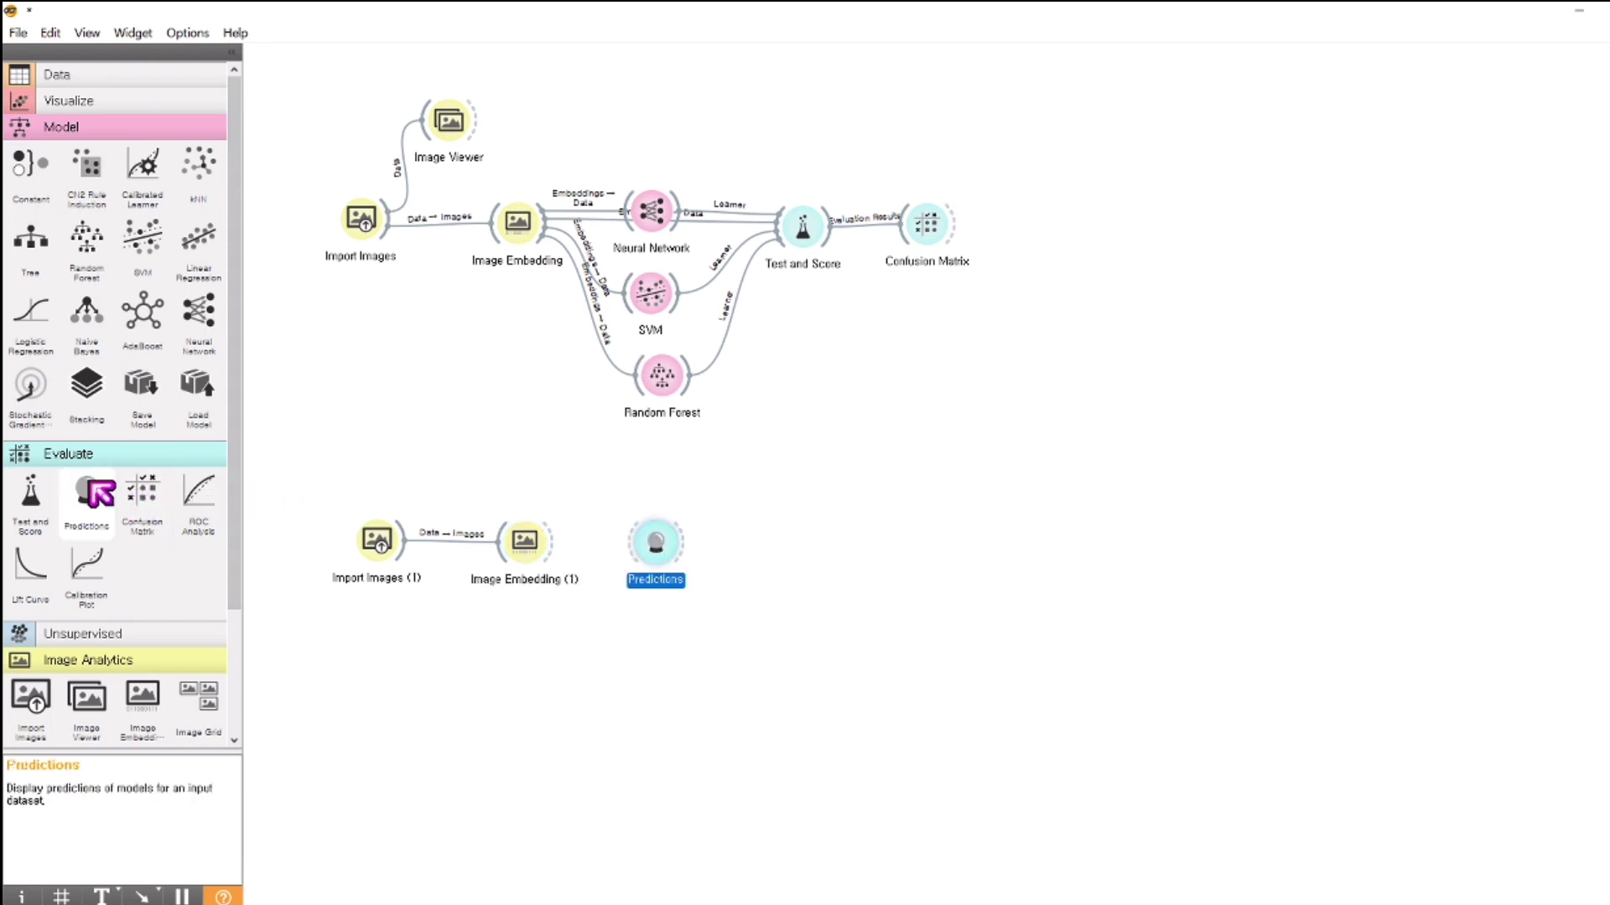
{"action": "left_click_drag", "start_coordinate": [670, 534], "coordinate": [1006, 536]}
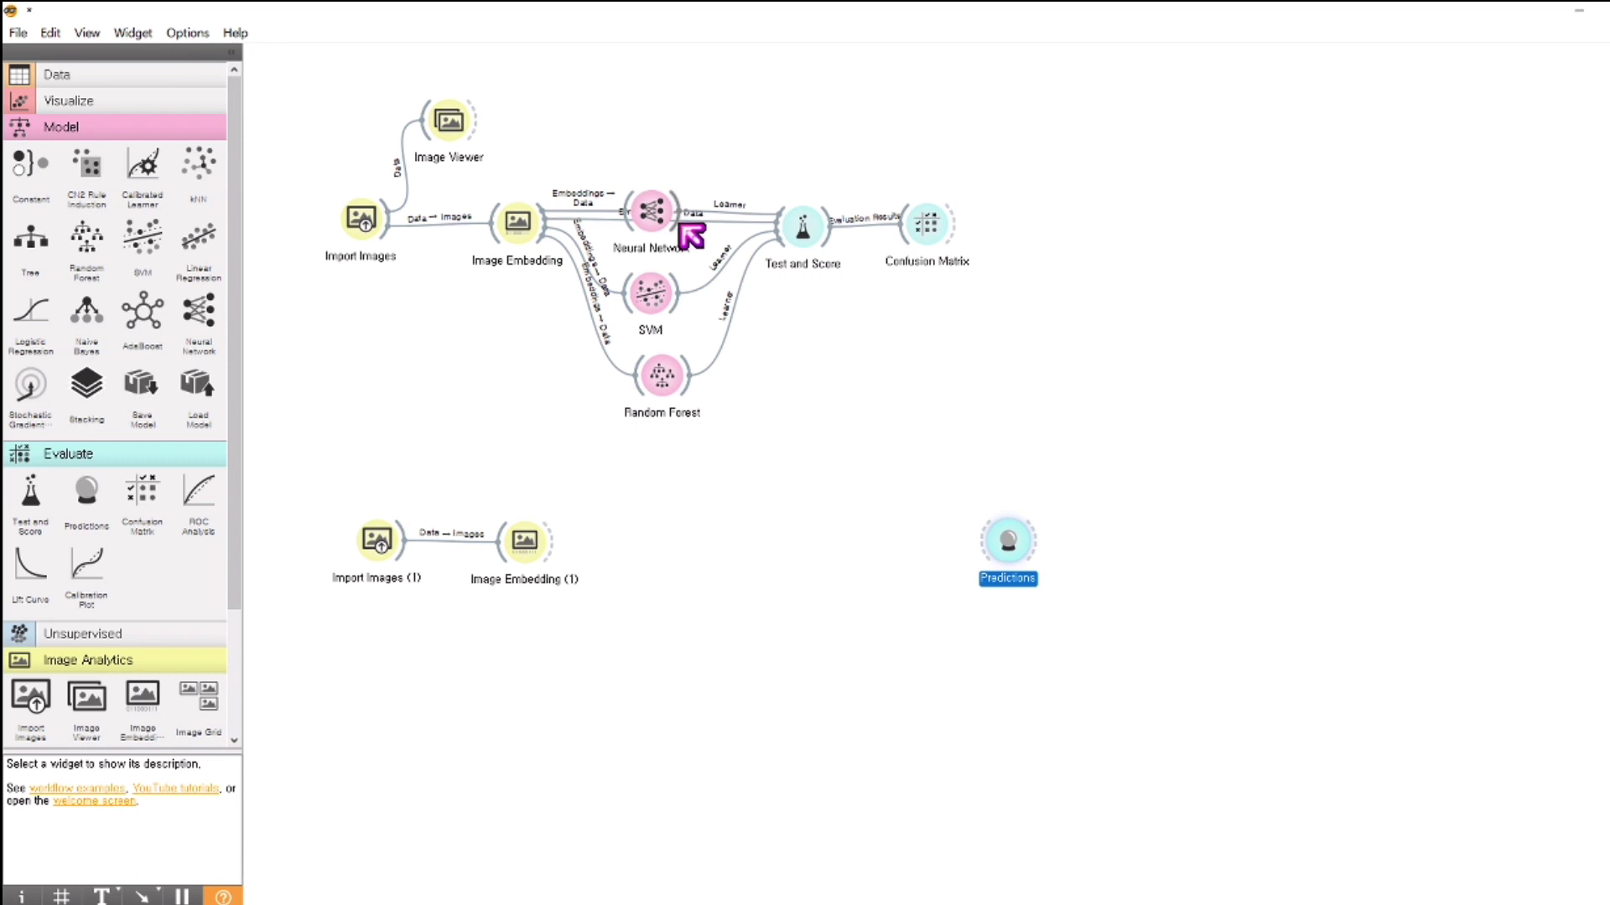
{"action": "left_click_drag", "start_coordinate": [691, 237], "coordinate": [1001, 554]}
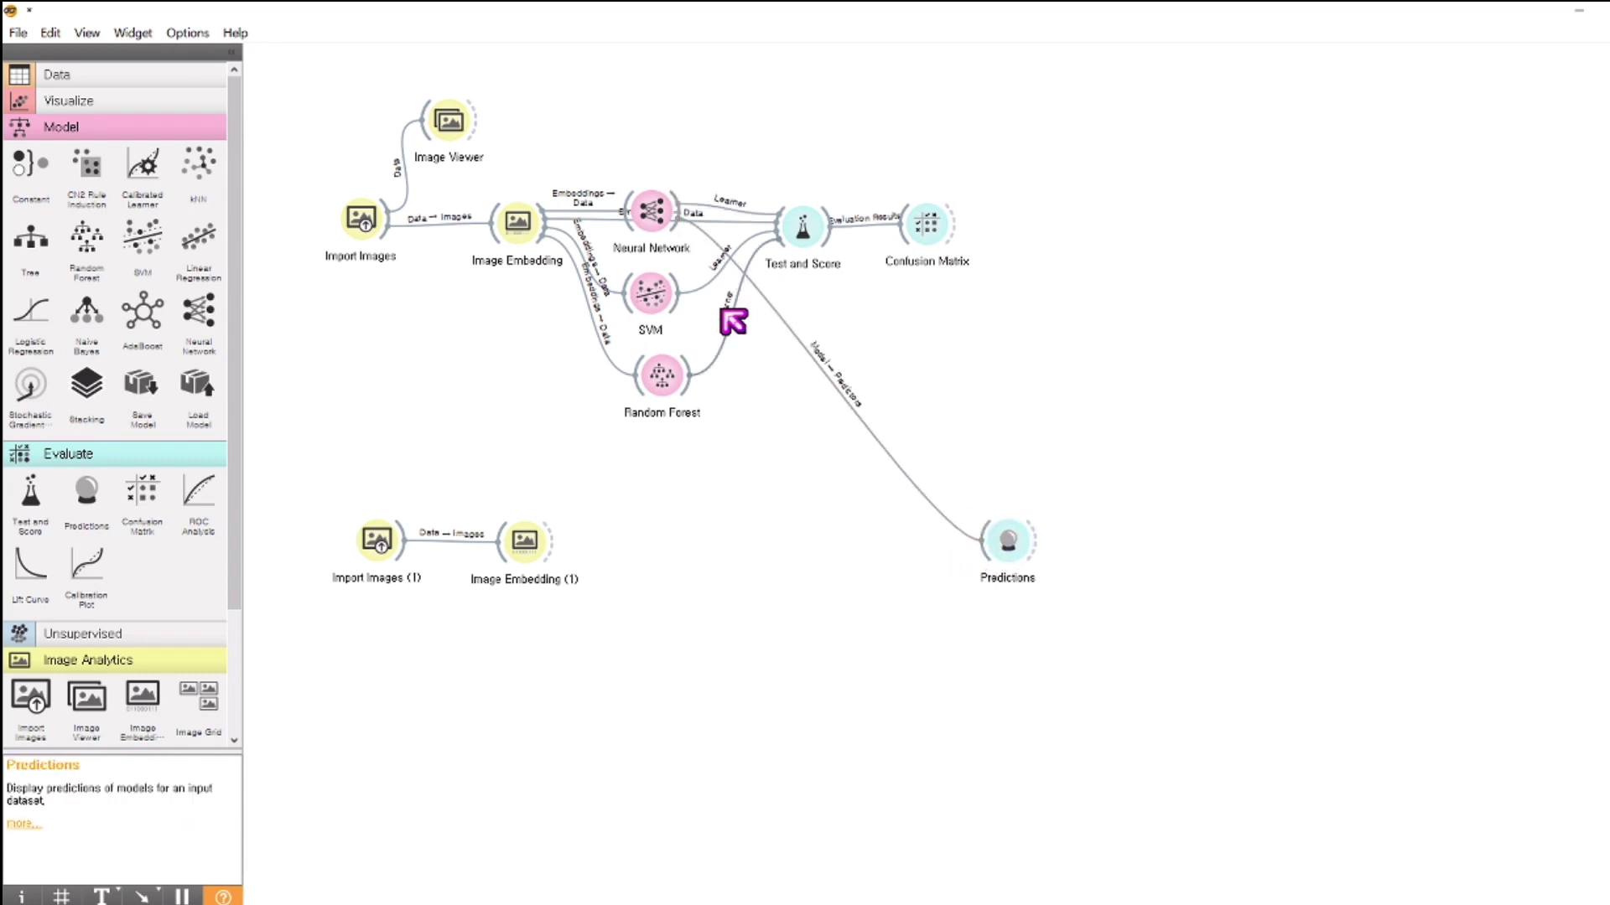
{"action": "left_click_drag", "start_coordinate": [676, 299], "coordinate": [987, 543]}
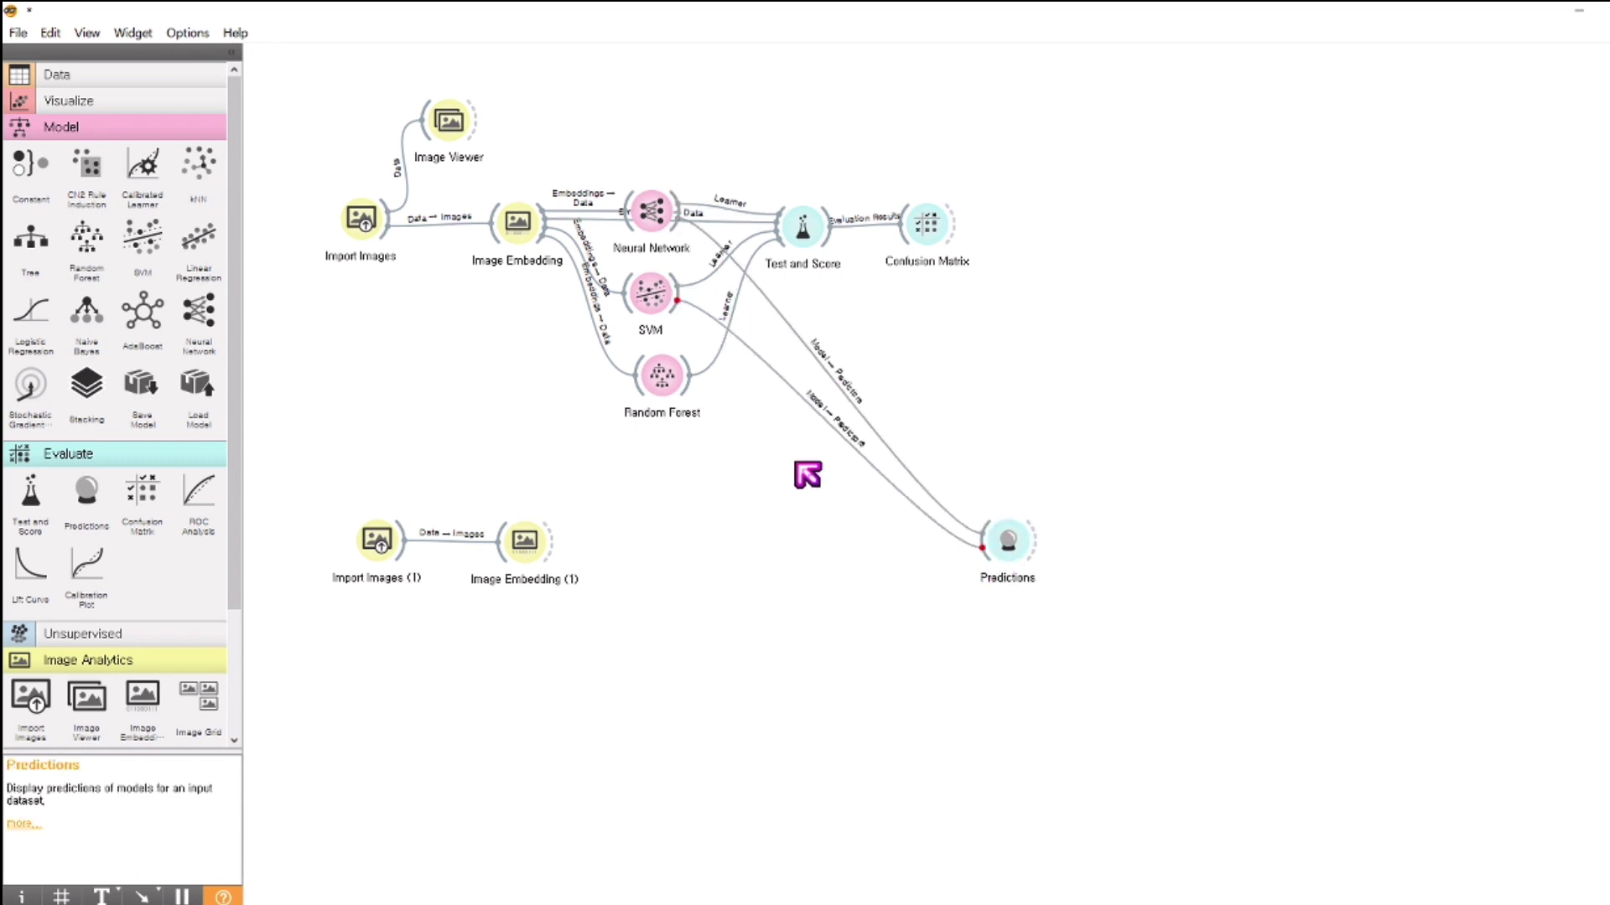
{"action": "left_click_drag", "start_coordinate": [689, 388], "coordinate": [1006, 545]}
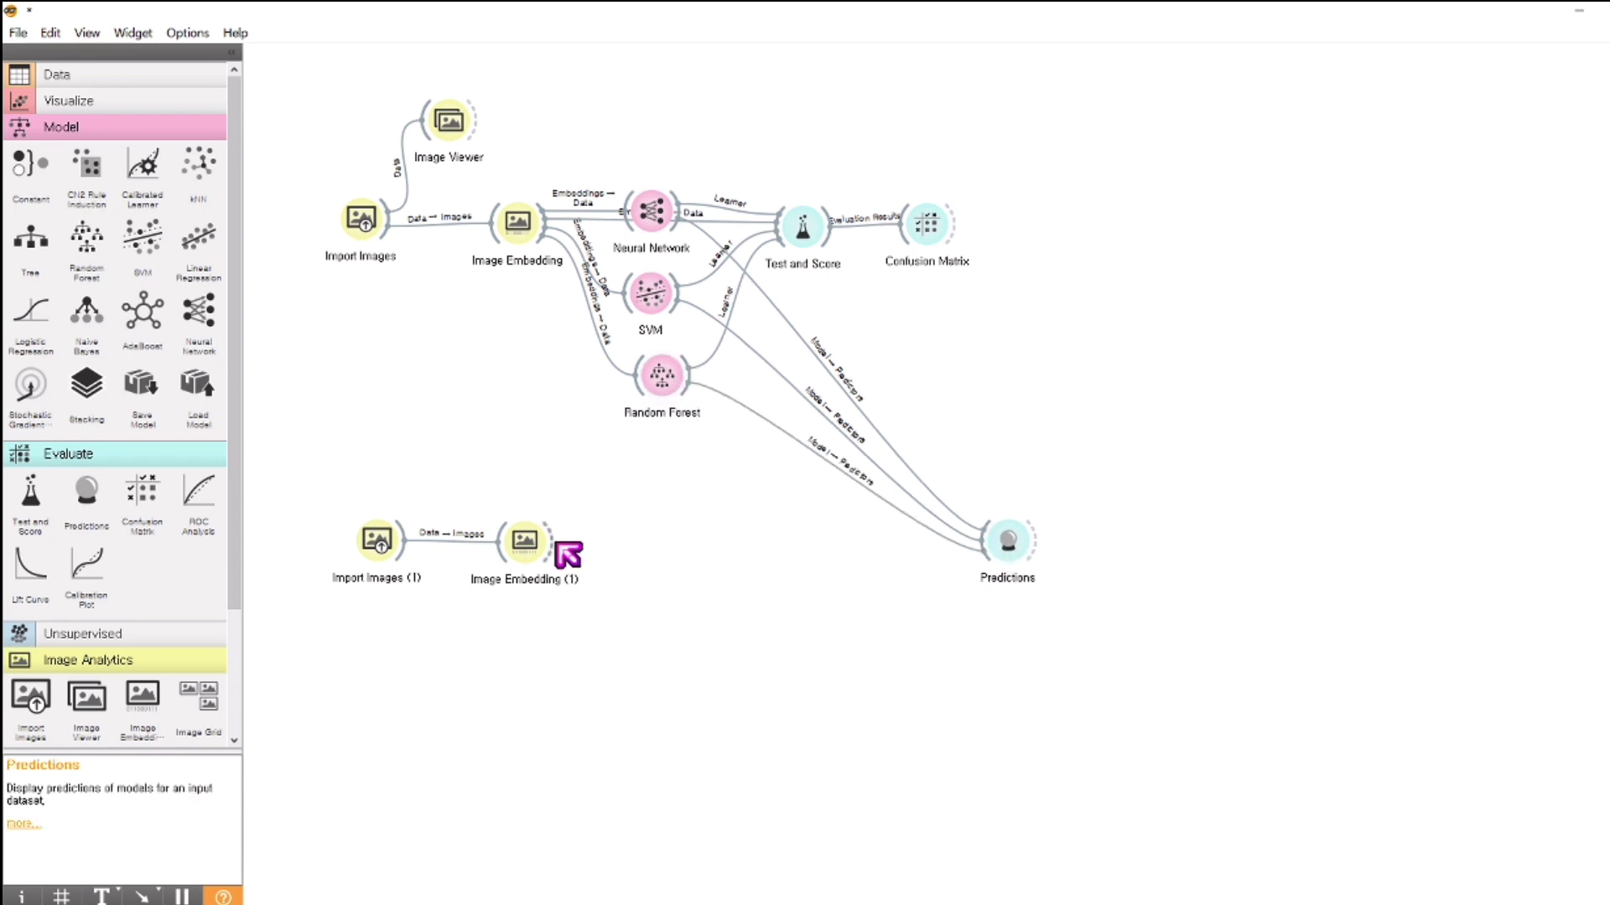
{"action": "left_click_drag", "start_coordinate": [557, 544], "coordinate": [1006, 560]}
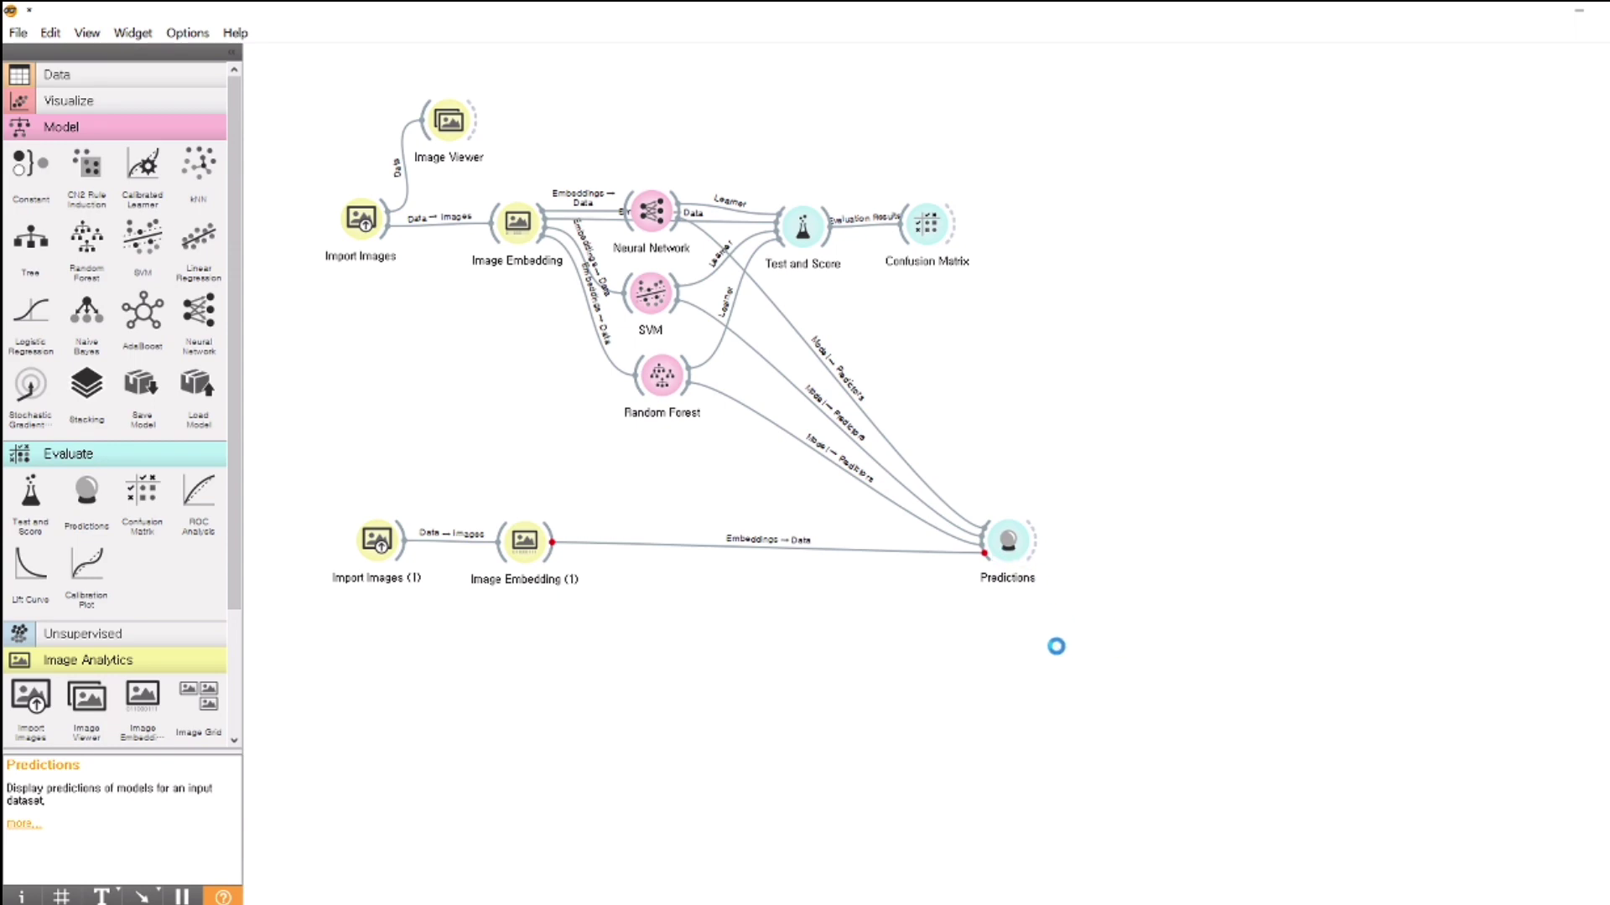
Step: Examine the Predictions table, comparing the Neural Network, SVM and Random Forest diagnoses for individual test images
{"action": "double_click", "coordinate": [996, 535]}
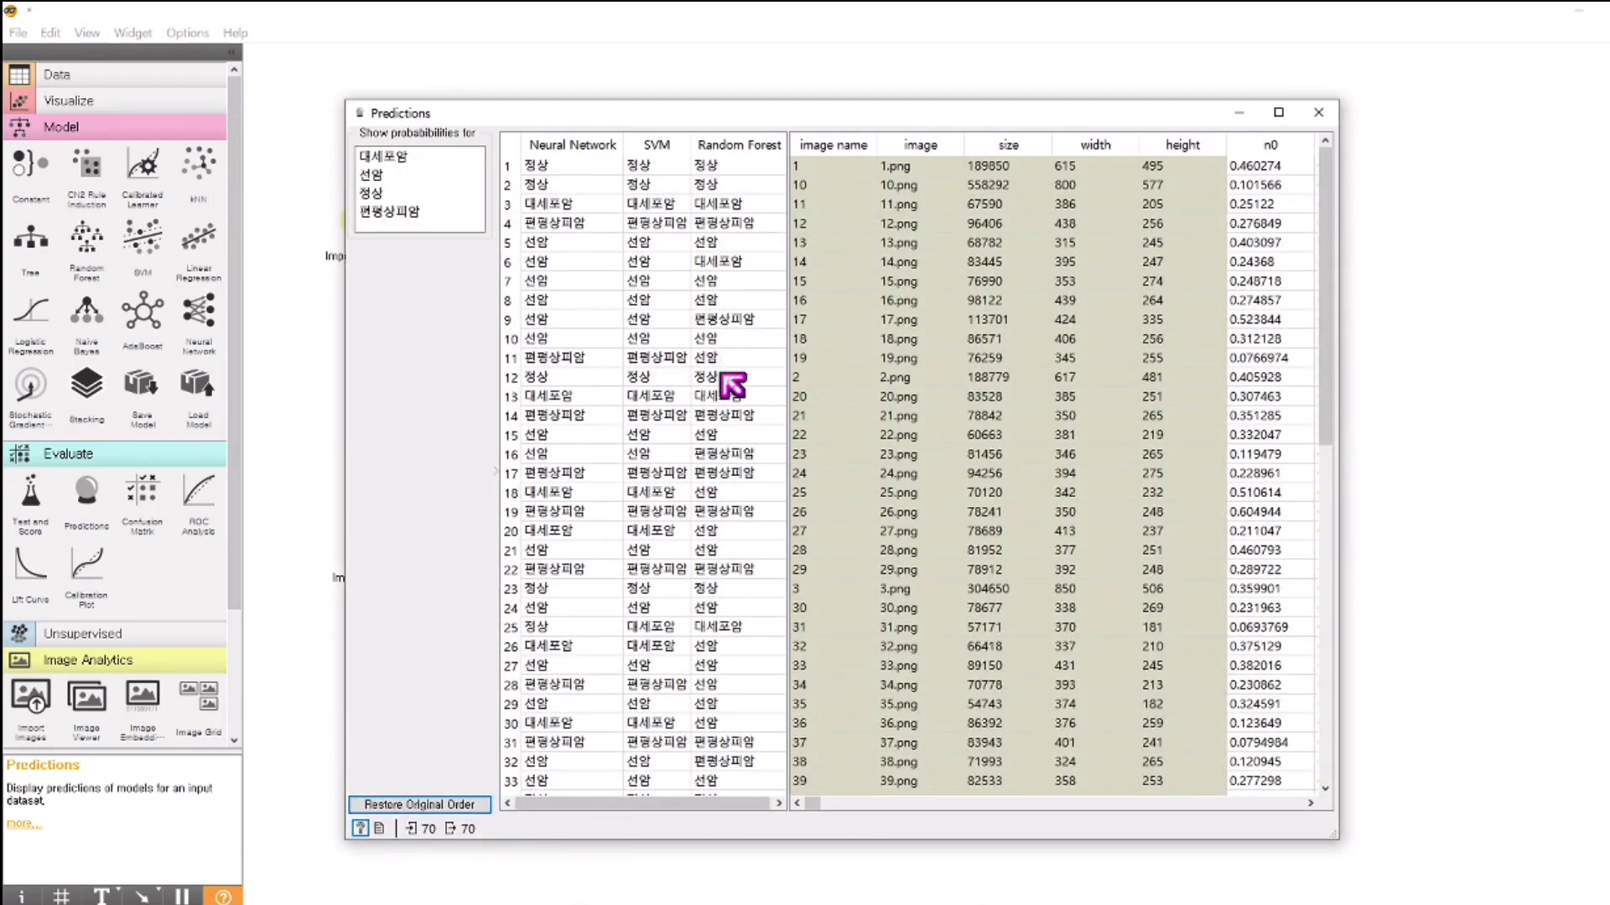
{"action": "scroll", "coordinate": [868, 248], "scroll_direction": "down", "scroll_amount": 6}
{"action": "scroll", "coordinate": [912, 609], "scroll_direction": "down", "scroll_amount": 6}
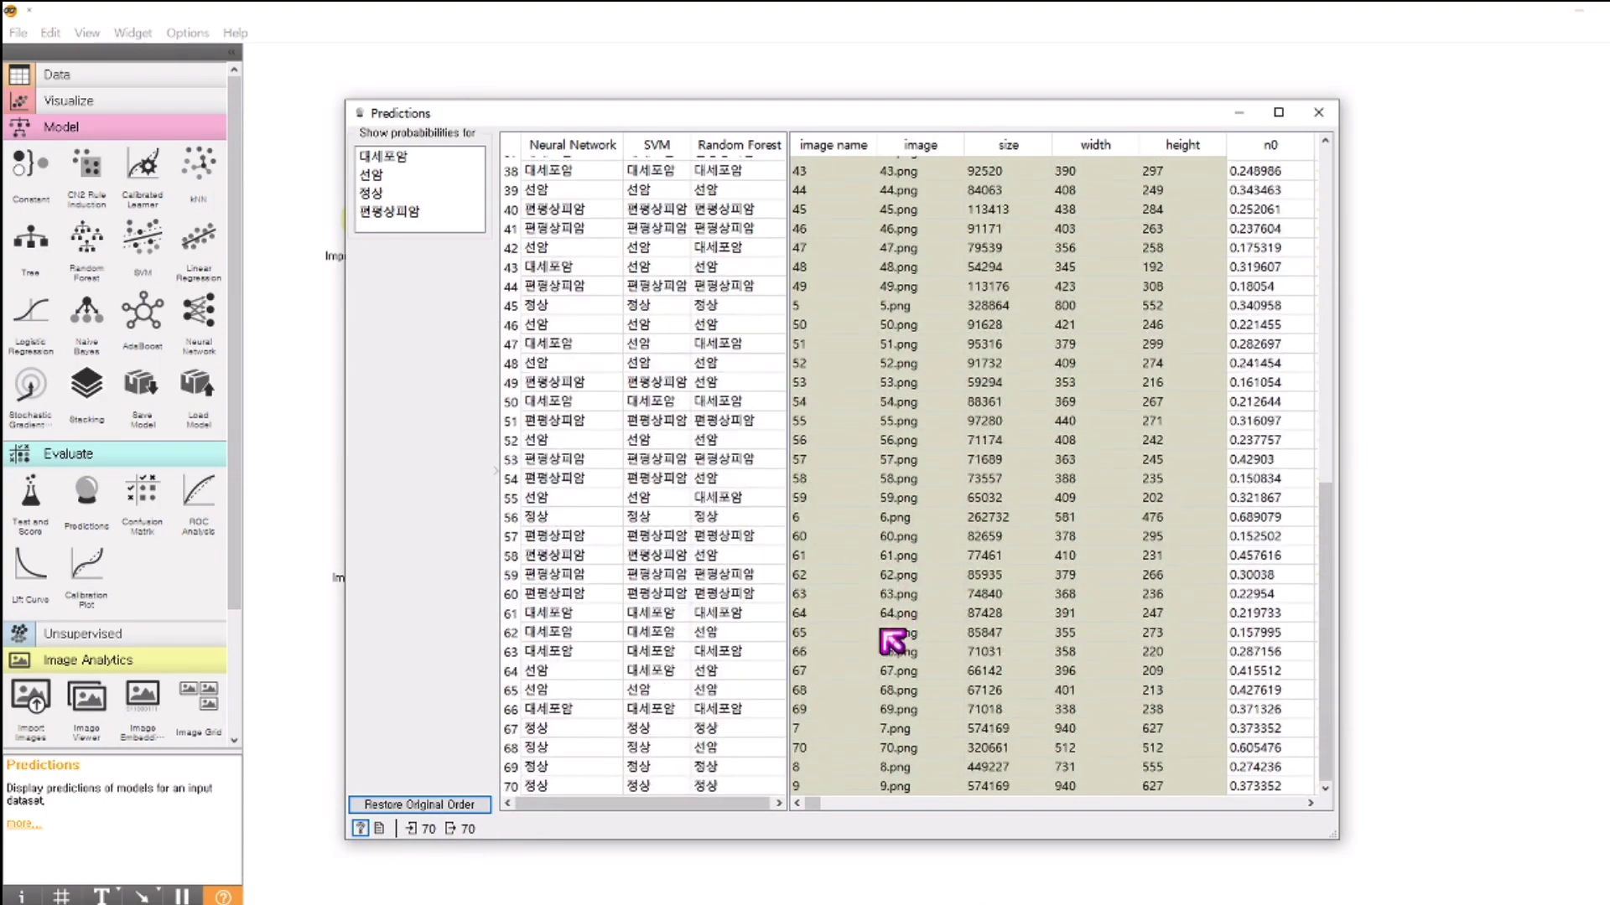
{"action": "scroll", "coordinate": [889, 243], "scroll_direction": "up", "scroll_amount": 12}
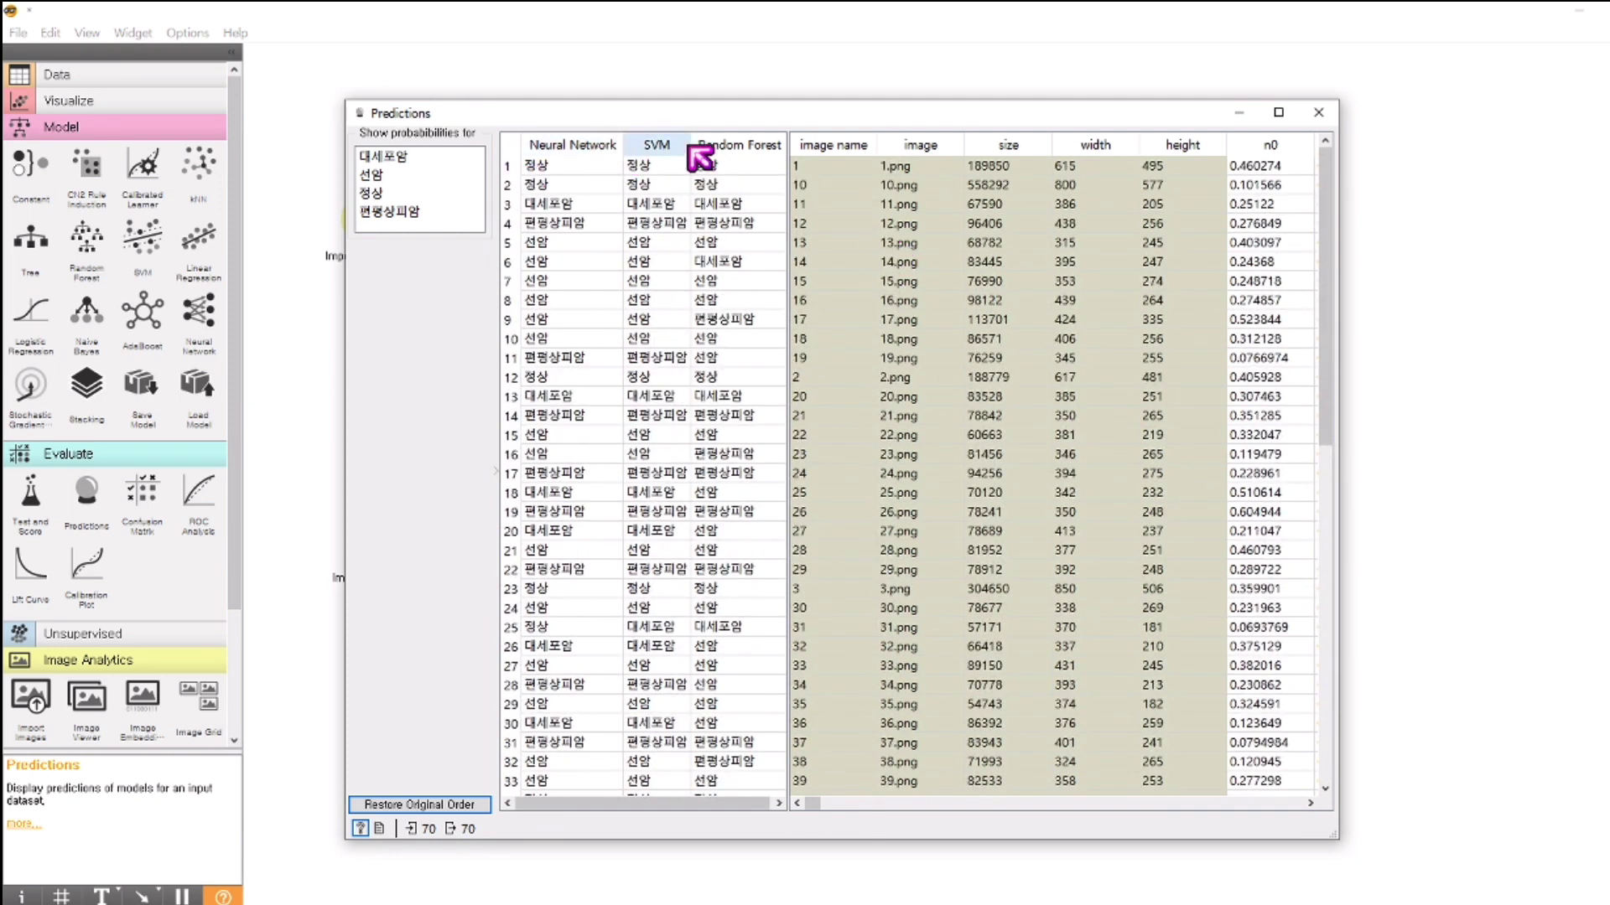
{"action": "left_click", "coordinate": [516, 166]}
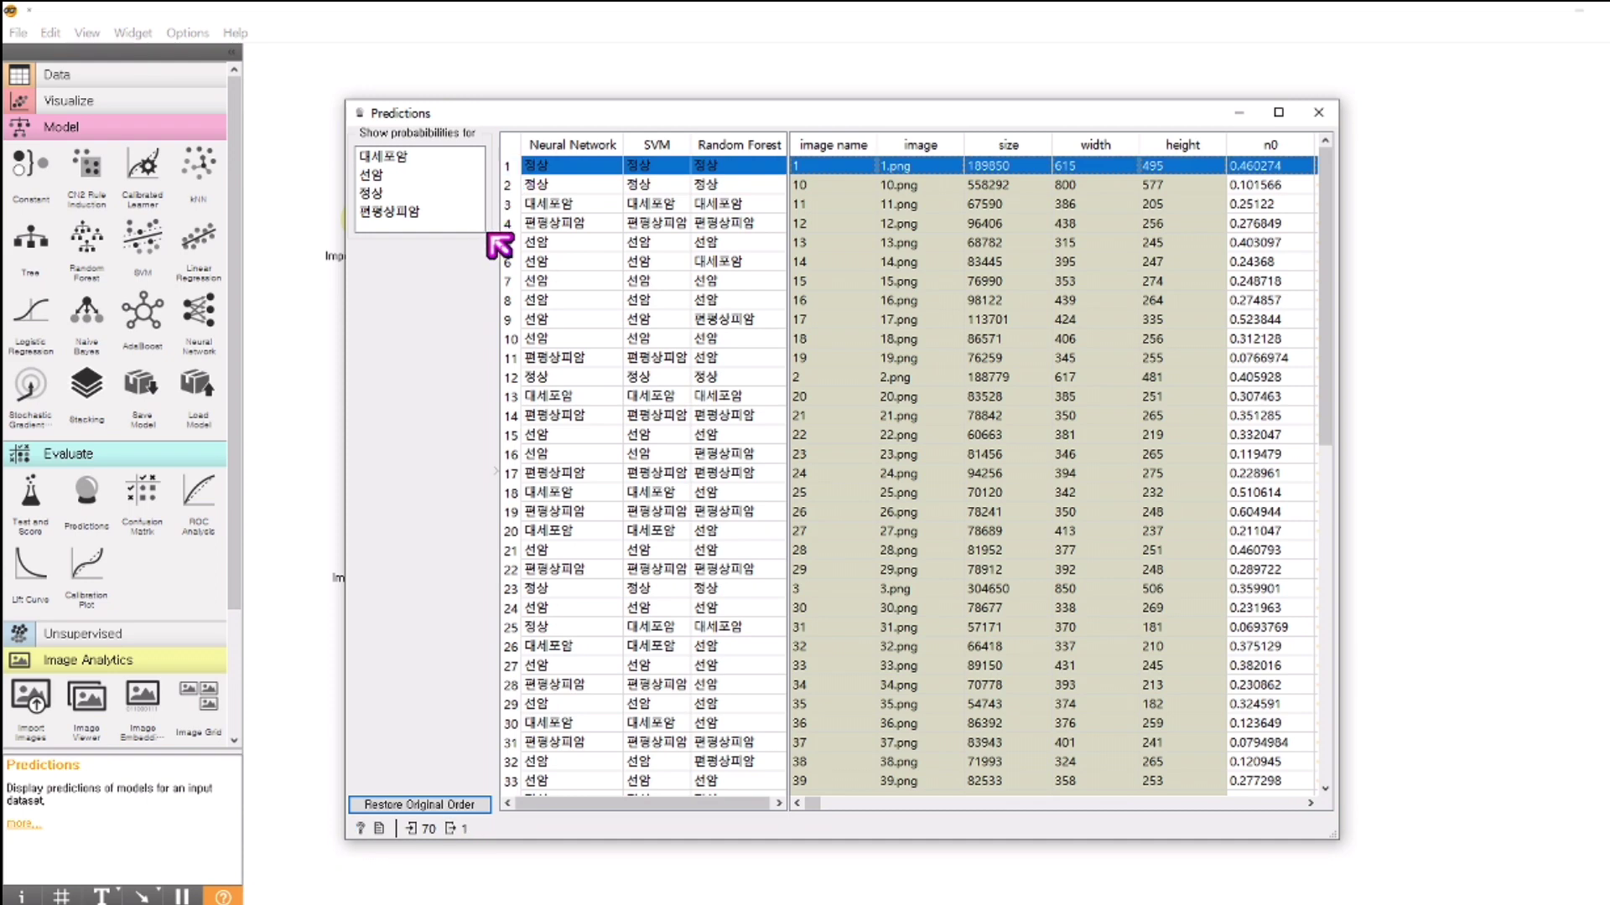
{"action": "left_click", "coordinate": [522, 186]}
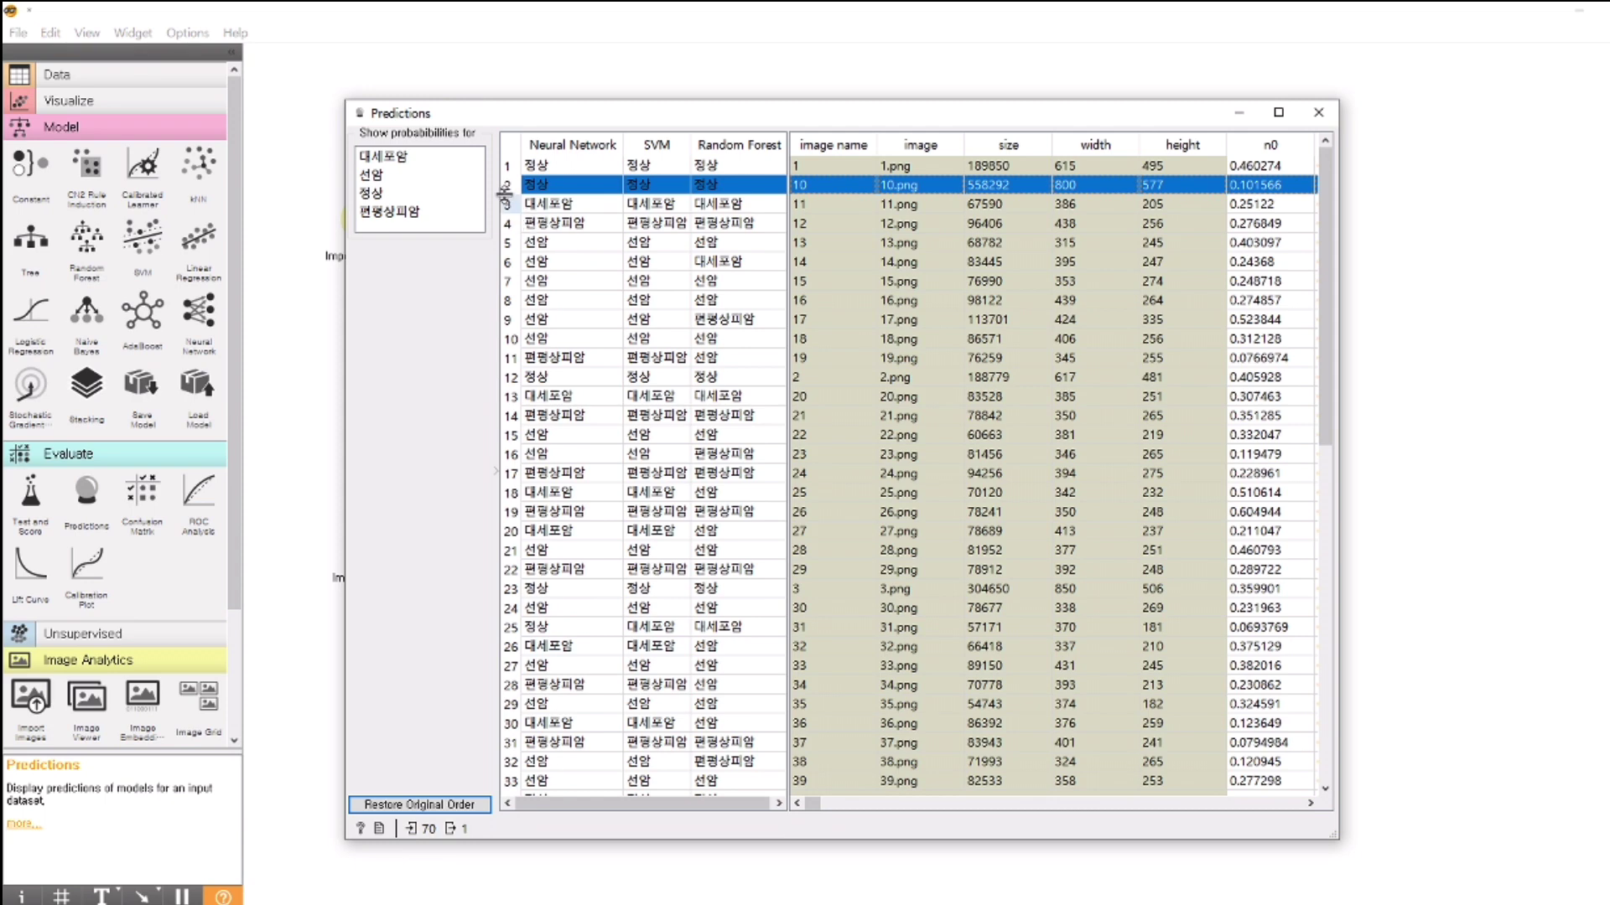
{"action": "left_click", "coordinate": [518, 208]}
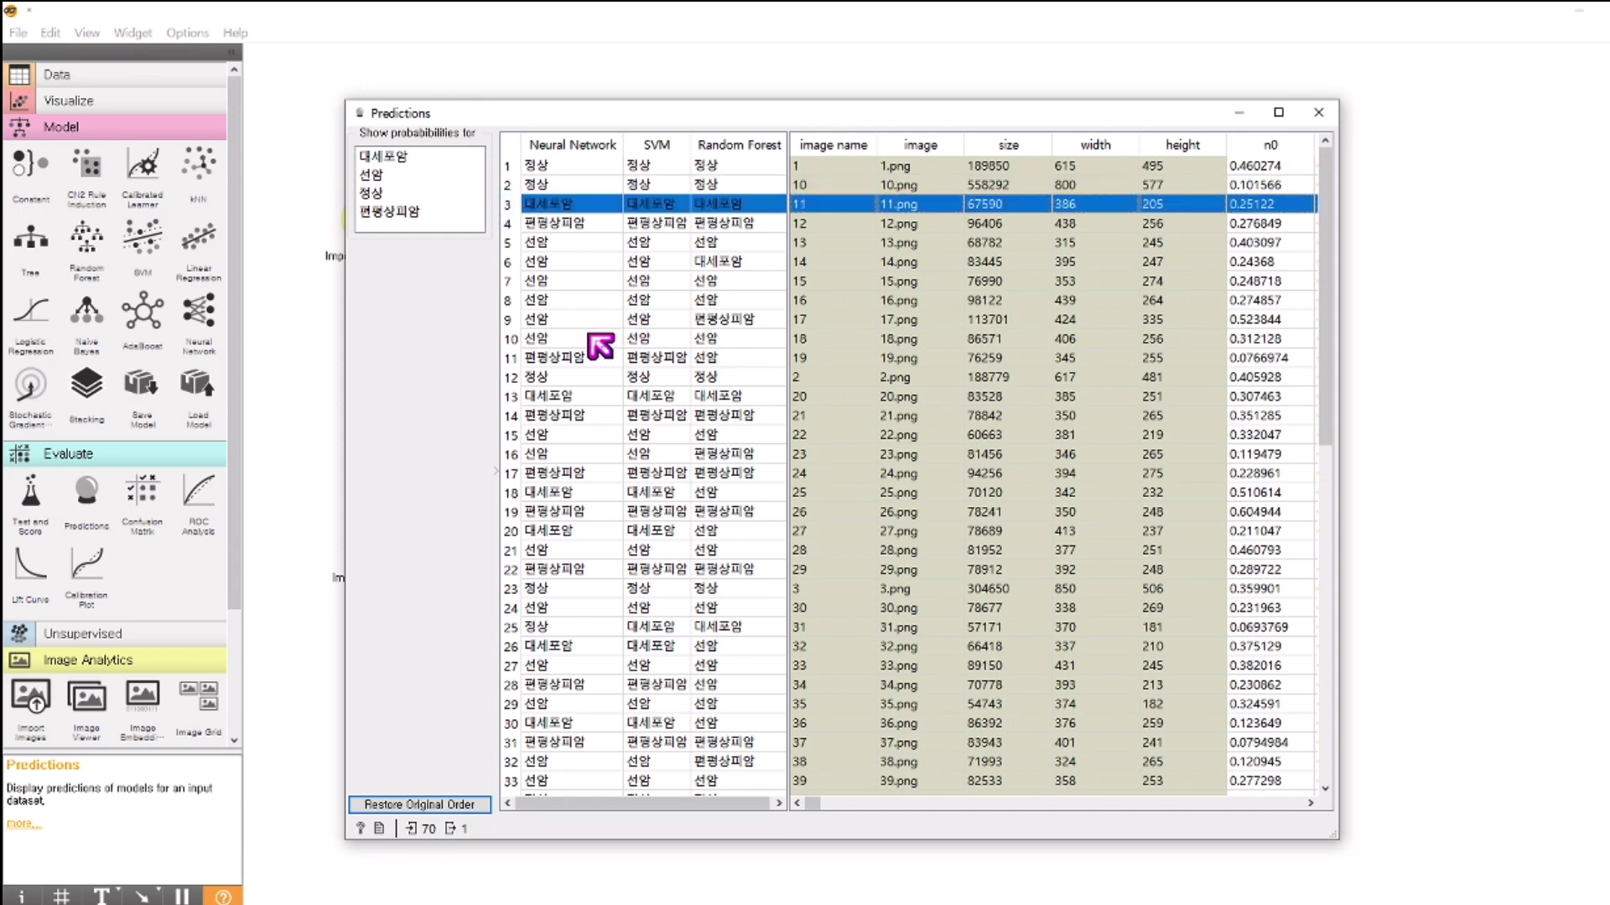
{"action": "left_click", "coordinate": [518, 229]}
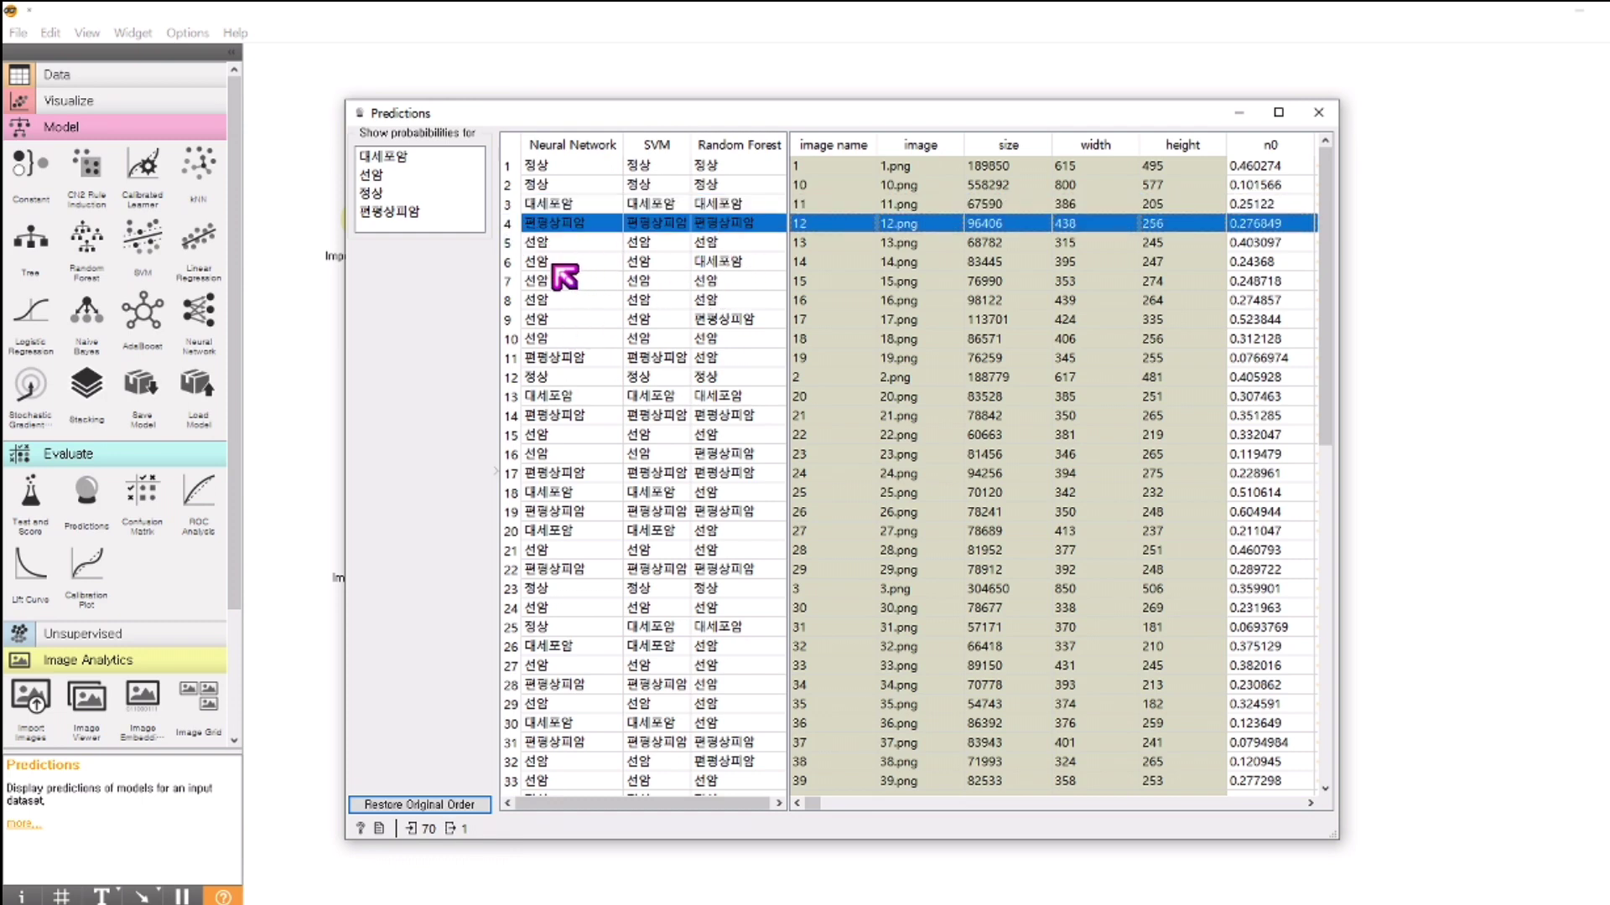
{"action": "left_click", "coordinate": [513, 265]}
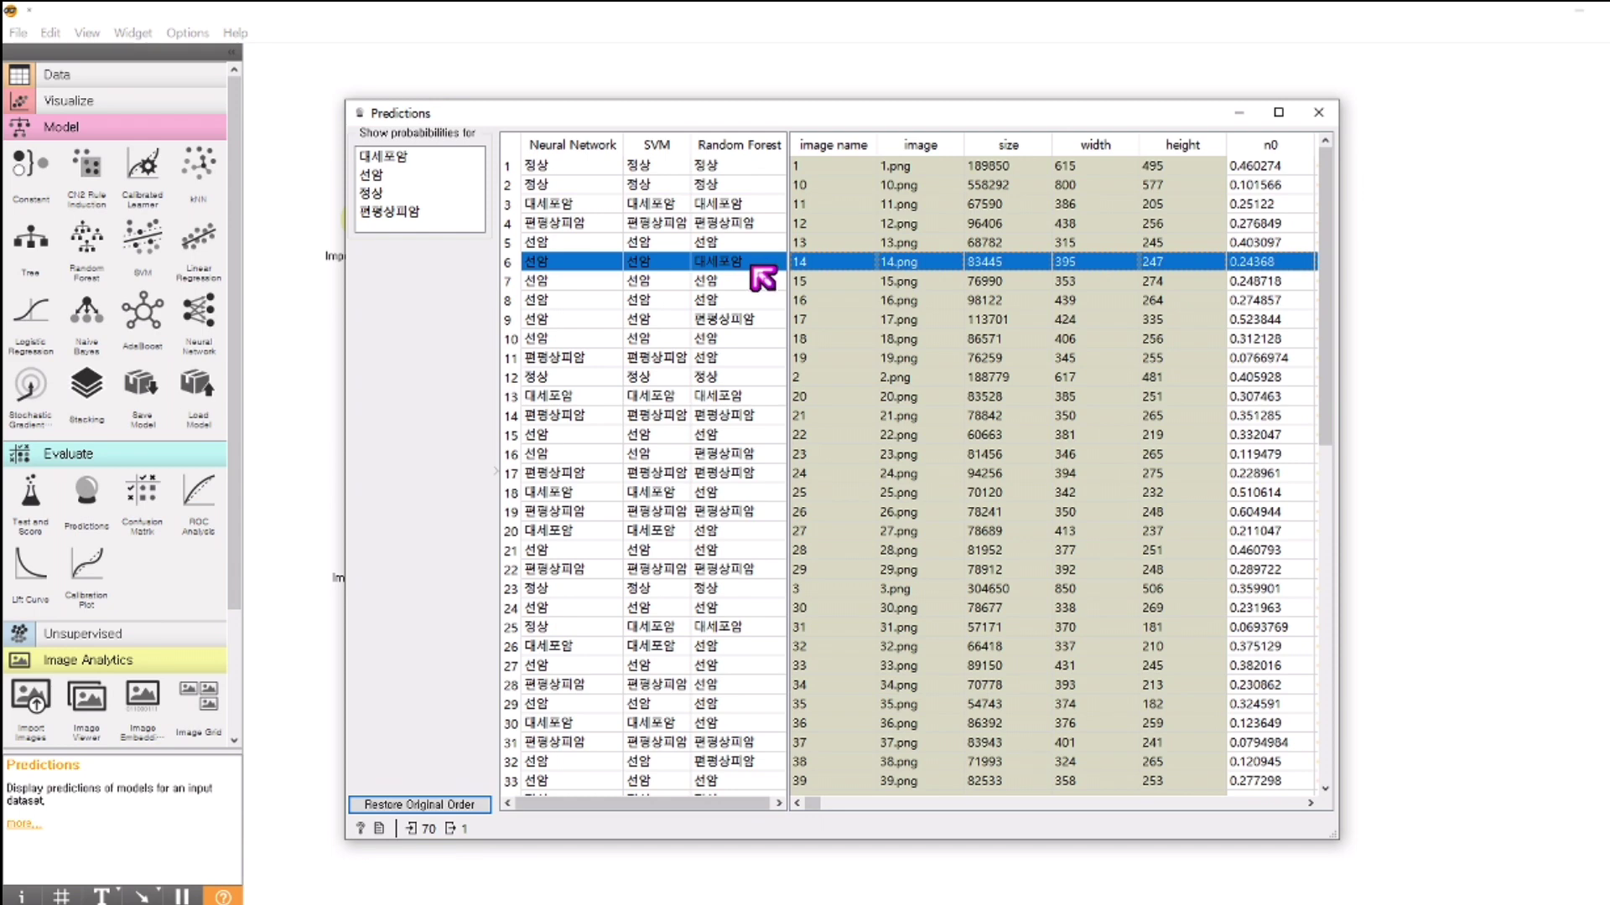
{"action": "left_click", "coordinate": [1322, 125]}
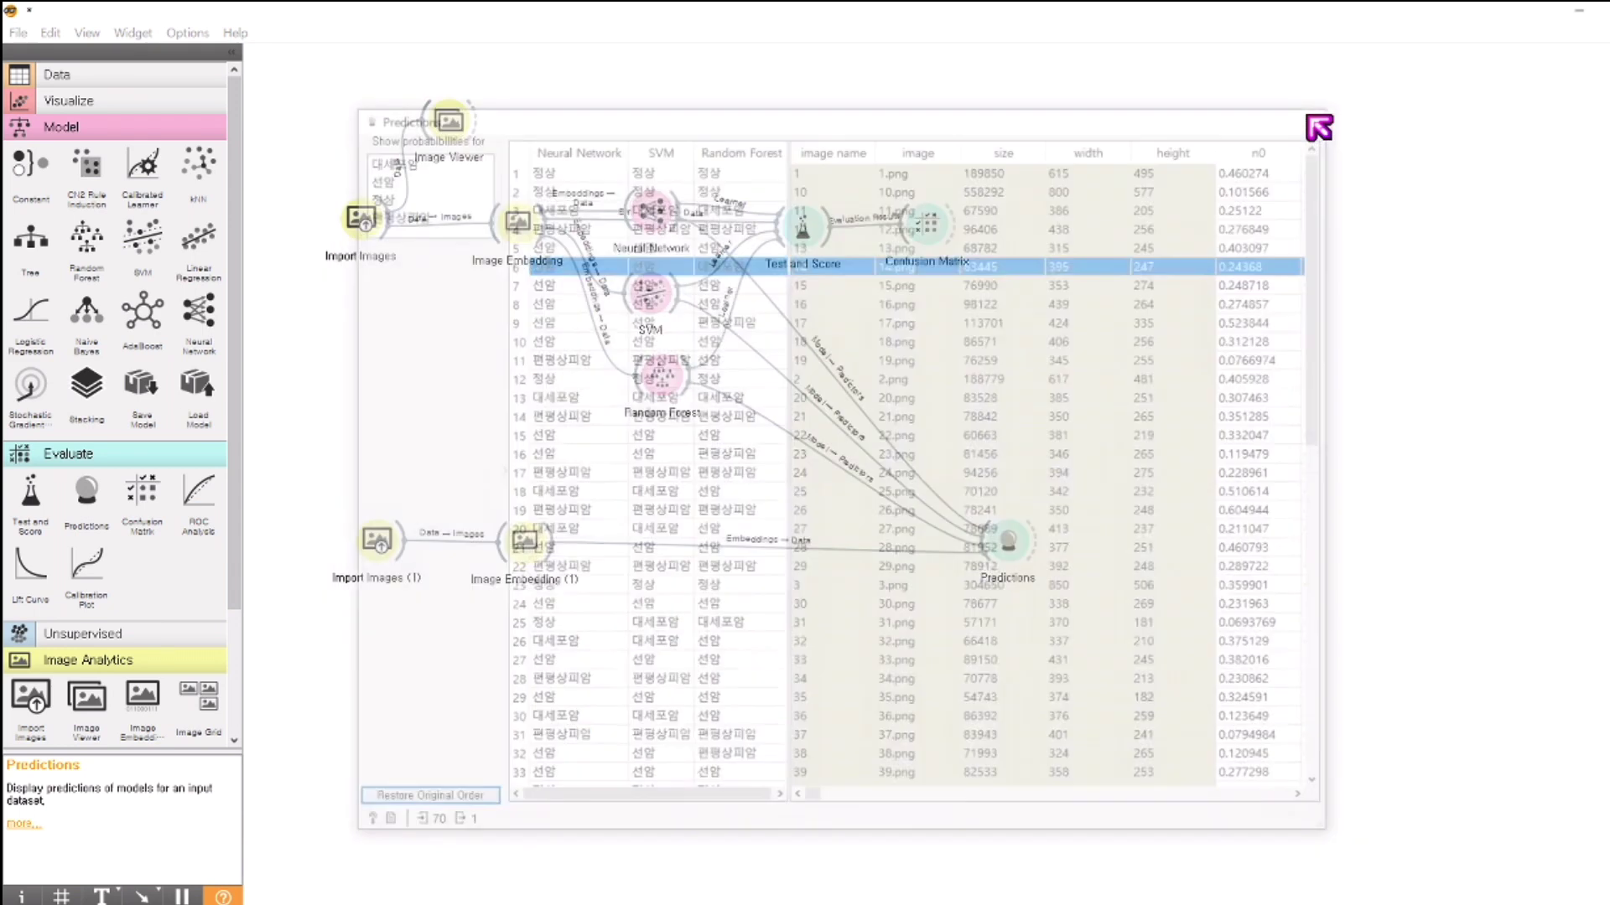